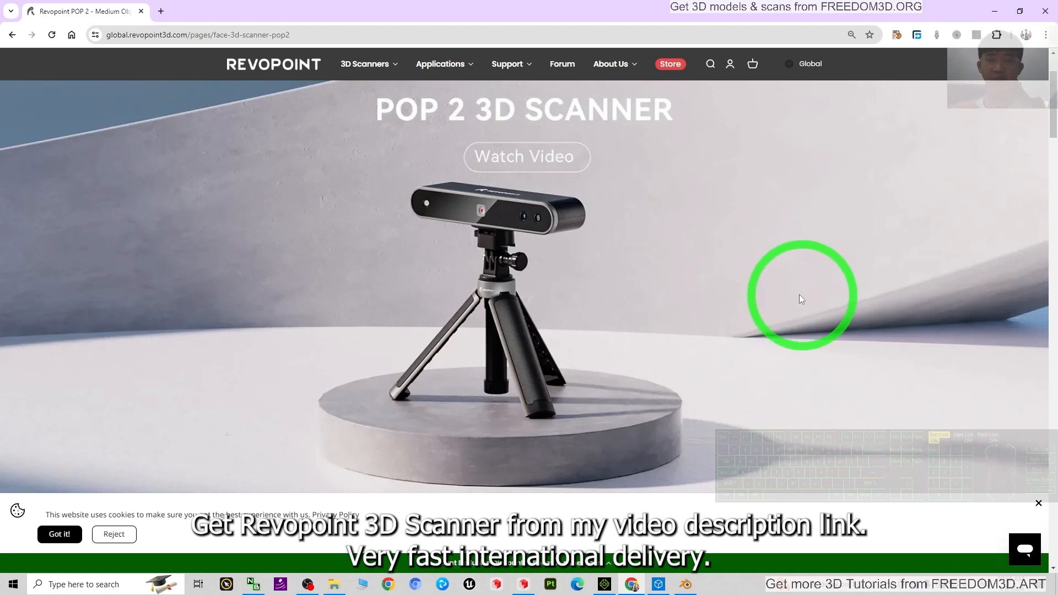
# Look over the POP 2 scanner product page, and inspect the textured apple 03 model in Blender
pyautogui.scroll(-1, 655, 227)
pyautogui.scroll(3, 738, 152)
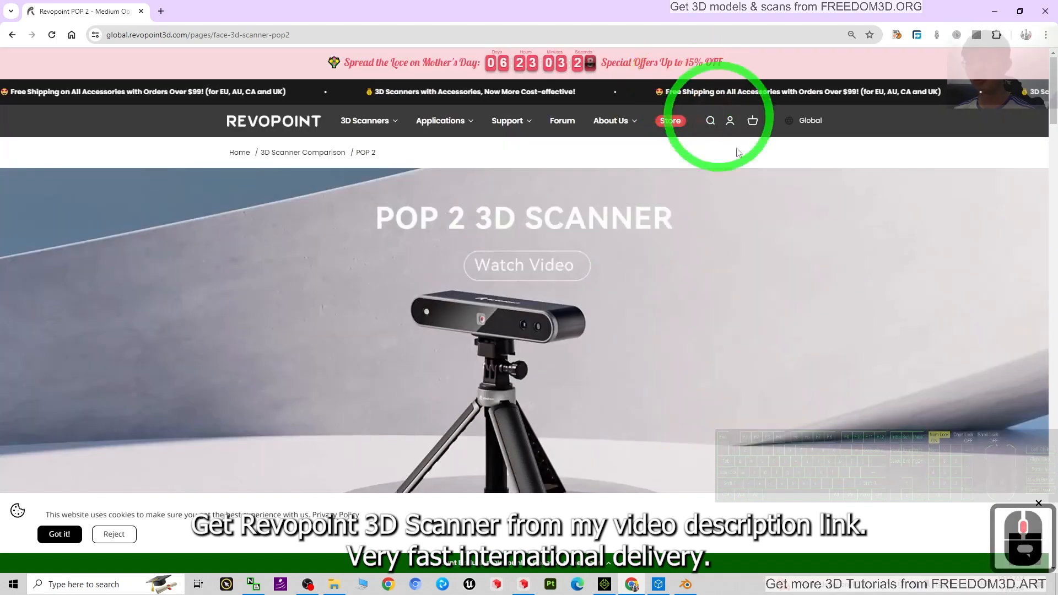
pyautogui.click(994, 11)
pyautogui.click(683, 366)
pyautogui.moveTo(512, 276); pyautogui.dragTo(552, 311, button='middle')
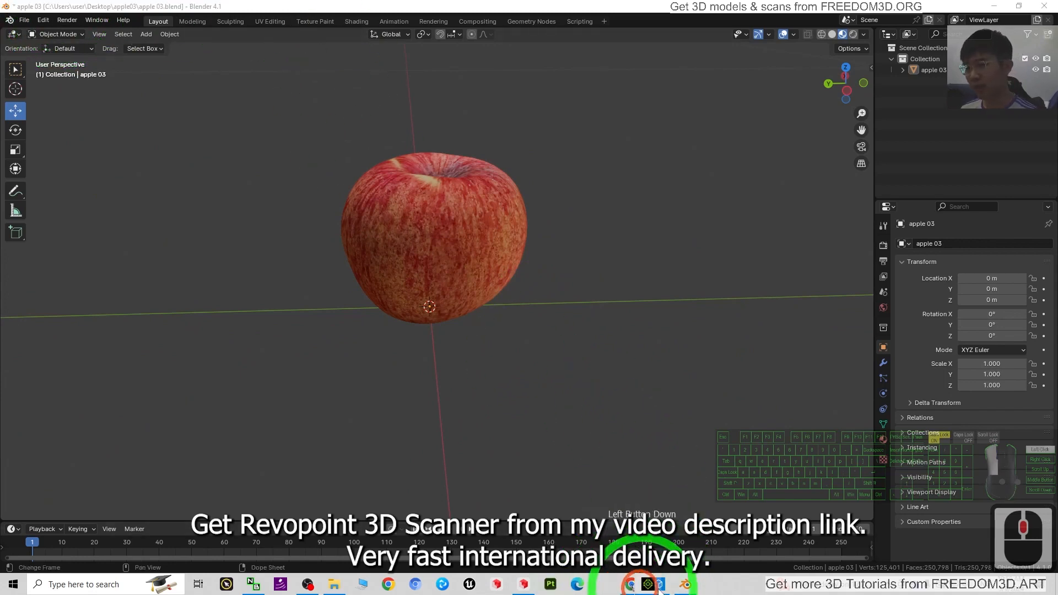
# Switch to iClone, examine the apple model in the viewport and minimize the window
pyautogui.click(691, 584)
pyautogui.click(557, 266)
pyautogui.scroll(-6, 514, 271)
pyautogui.scroll(2, 536, 284)
pyautogui.moveTo(526, 299); pyautogui.dragTo(608, 316)
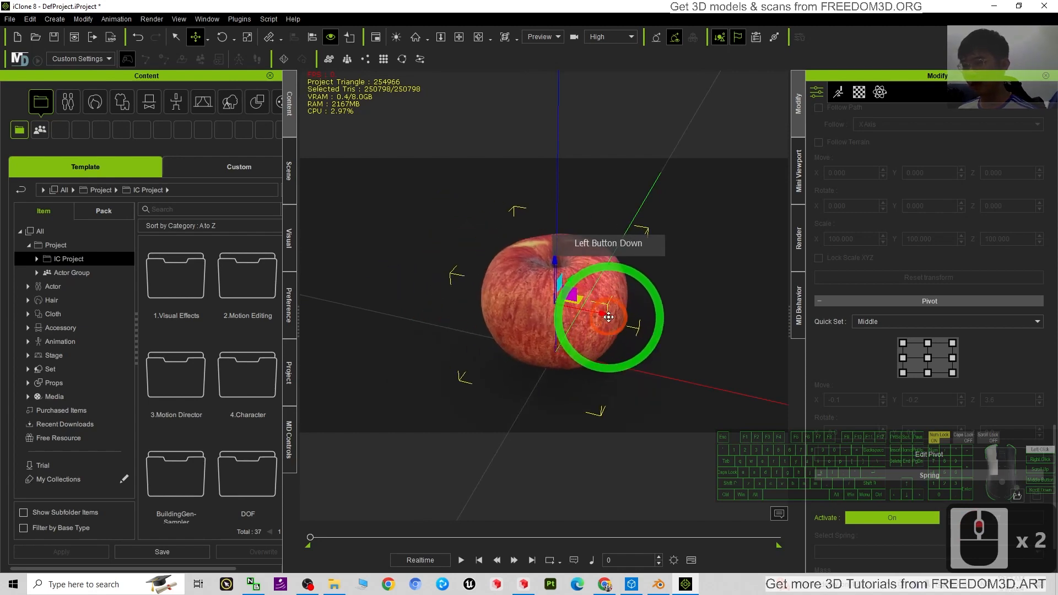
pyautogui.click(996, 6)
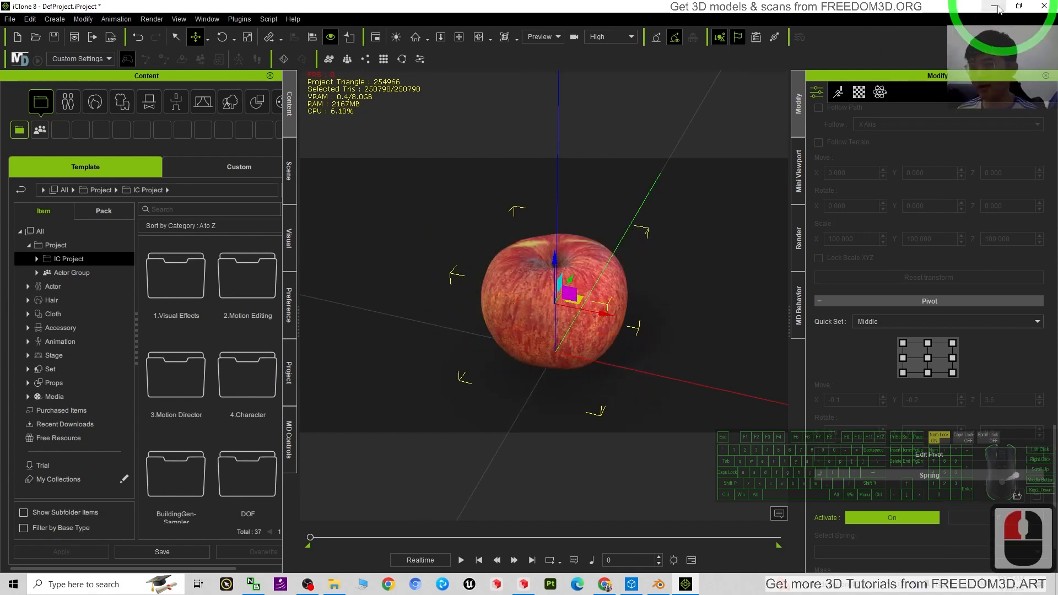
# Minimize Blender, inspect the apple 03.obj model in 3D Viewer and close the viewer
pyautogui.click(647, 215)
pyautogui.click(1009, 5)
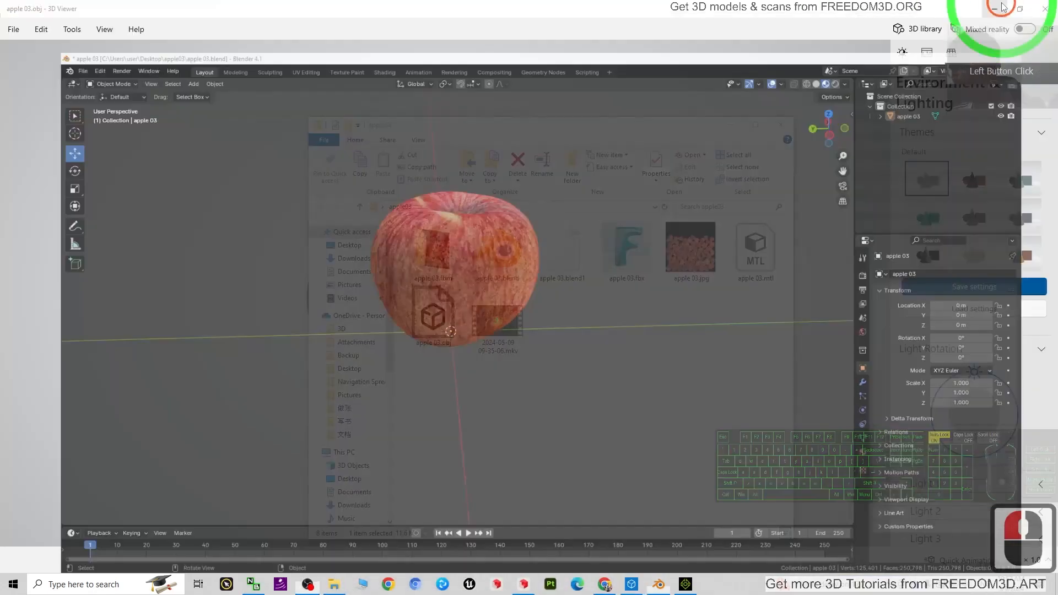
pyautogui.click(796, 413)
pyautogui.click(1046, 10)
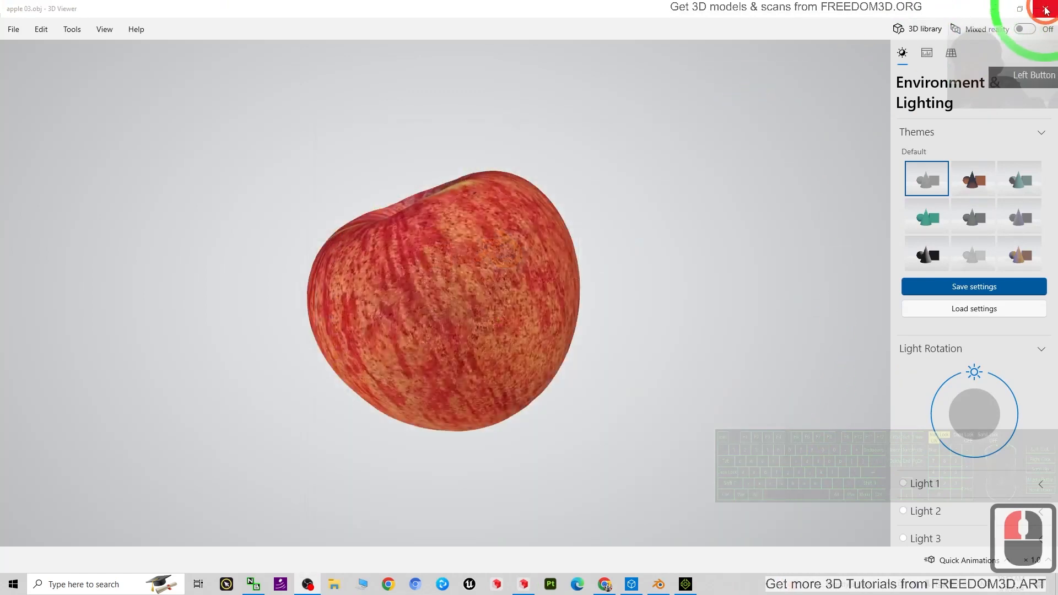
pyautogui.moveTo(553, 199); pyautogui.dragTo(631, 268)
pyautogui.click(1043, 7)
# Switch to iClone and start a new empty project without saving the current one
pyautogui.click(629, 570)
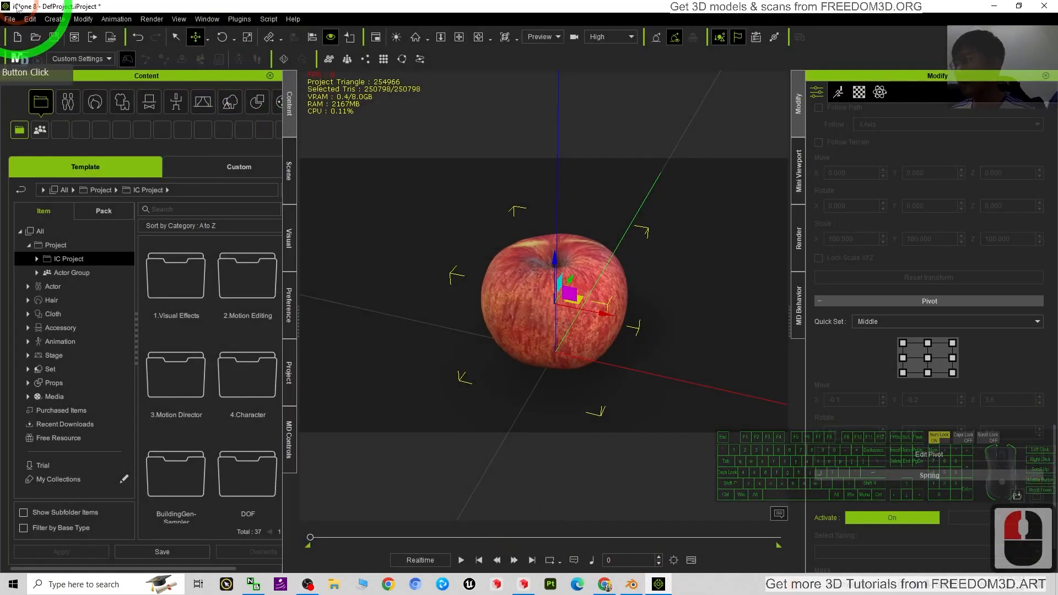
pyautogui.click(10, 19)
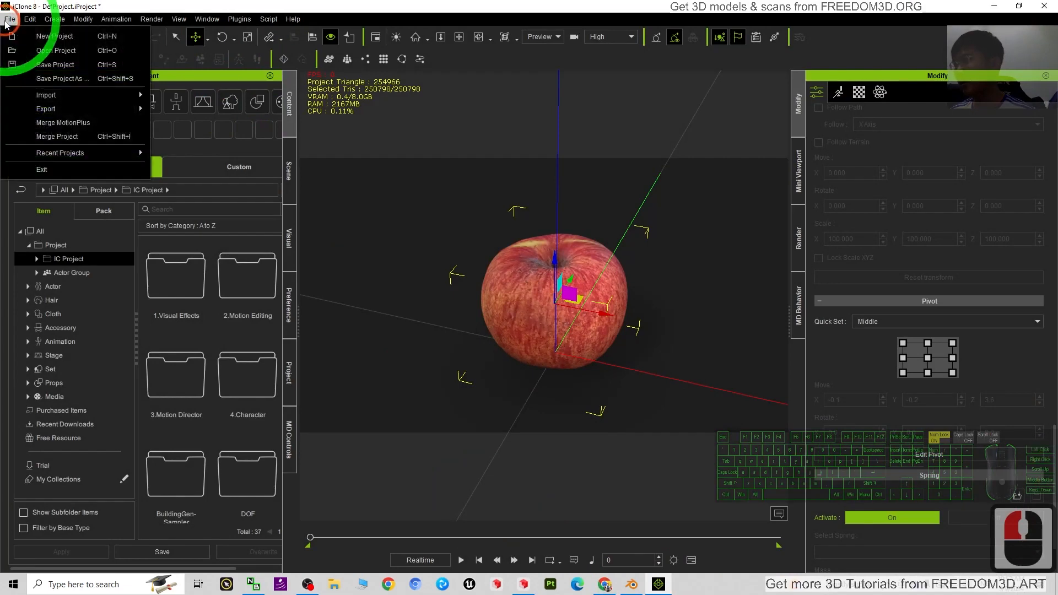
pyautogui.click(24, 25)
pyautogui.click(549, 331)
pyautogui.click(533, 321)
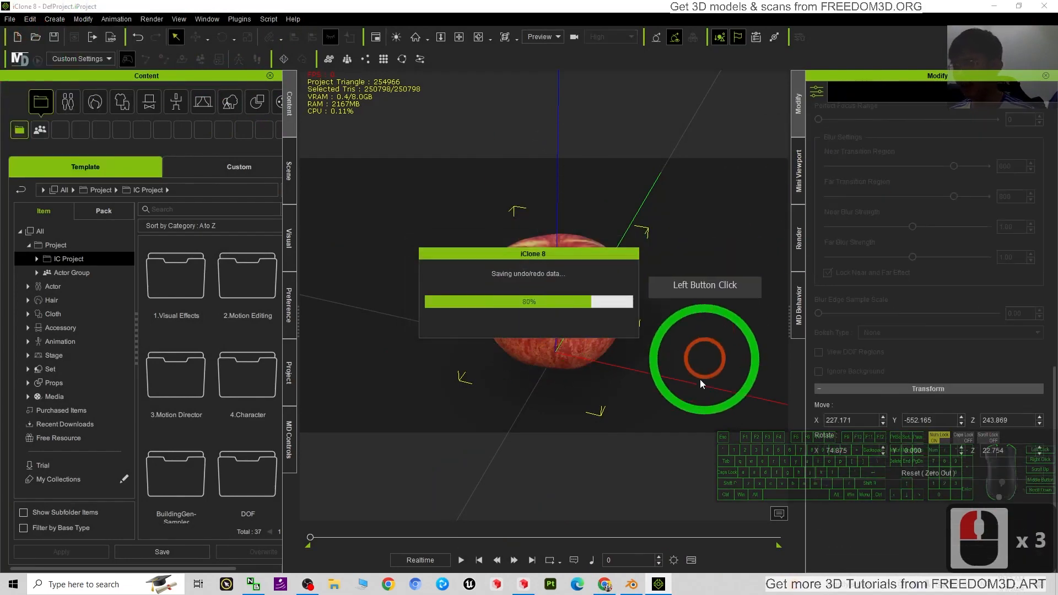
# Switch to Blender and start a new General file without saving the changes to apple 03.blend
pyautogui.click(632, 583)
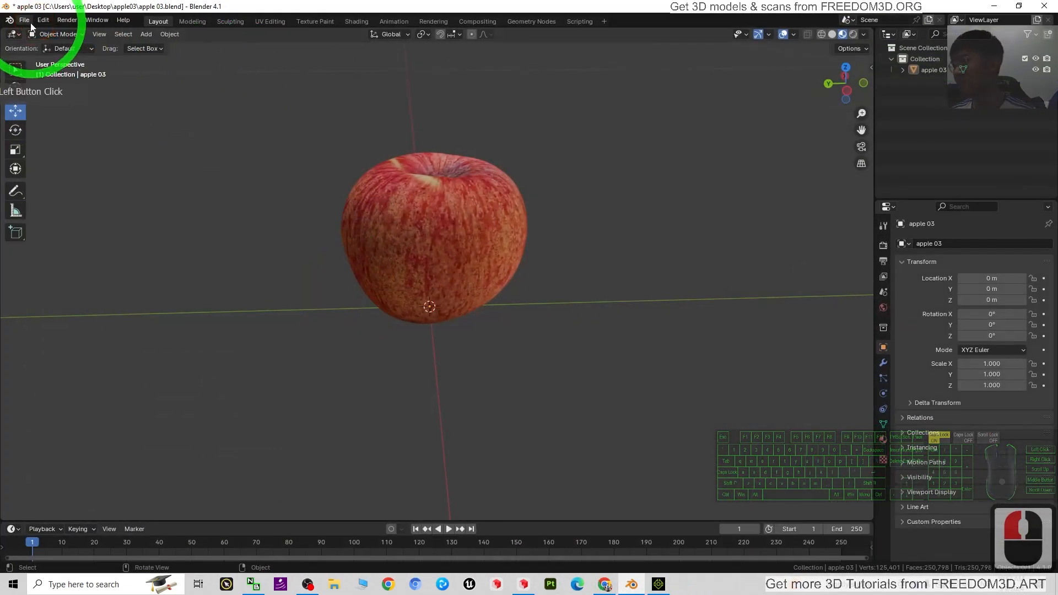
pyautogui.click(24, 20)
pyautogui.click(140, 34)
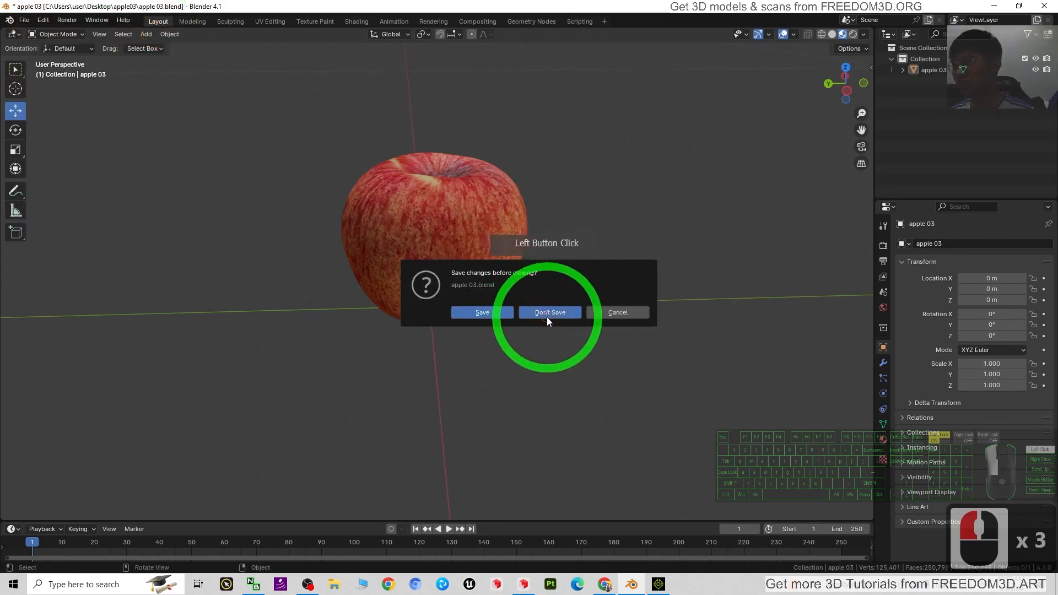
pyautogui.click(547, 312)
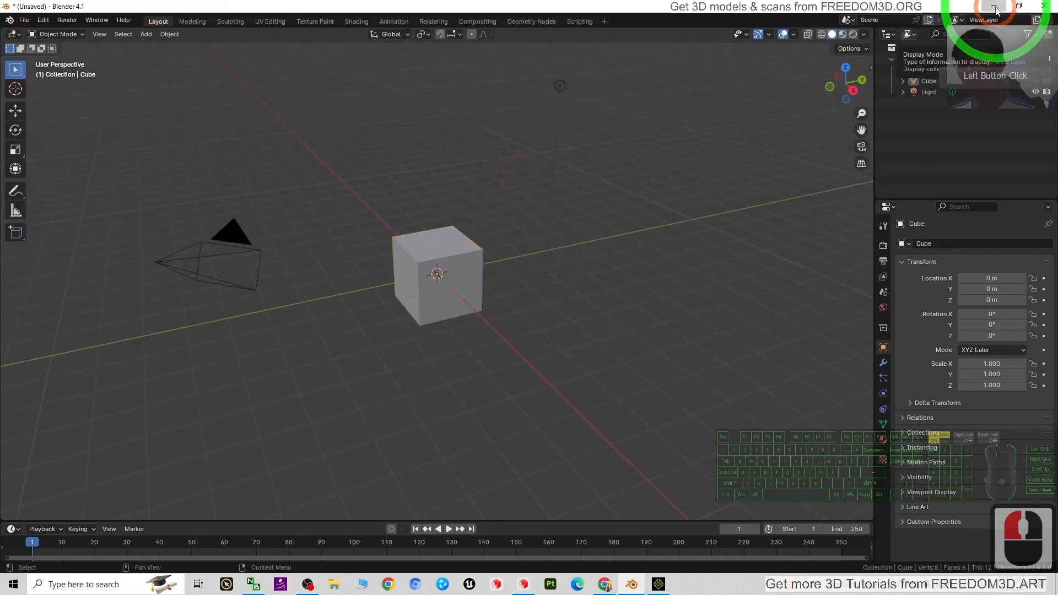
# Minimize the Blender and iClone windows to clear the desktop
pyautogui.click(995, 10)
pyautogui.click(679, 506)
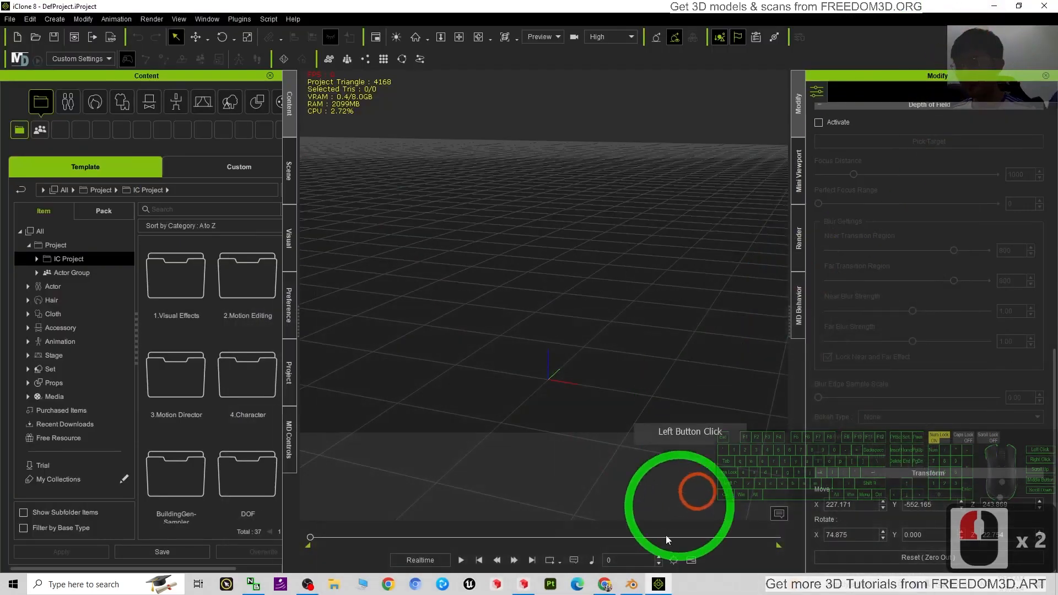
pyautogui.click(997, 6)
pyautogui.click(541, 429)
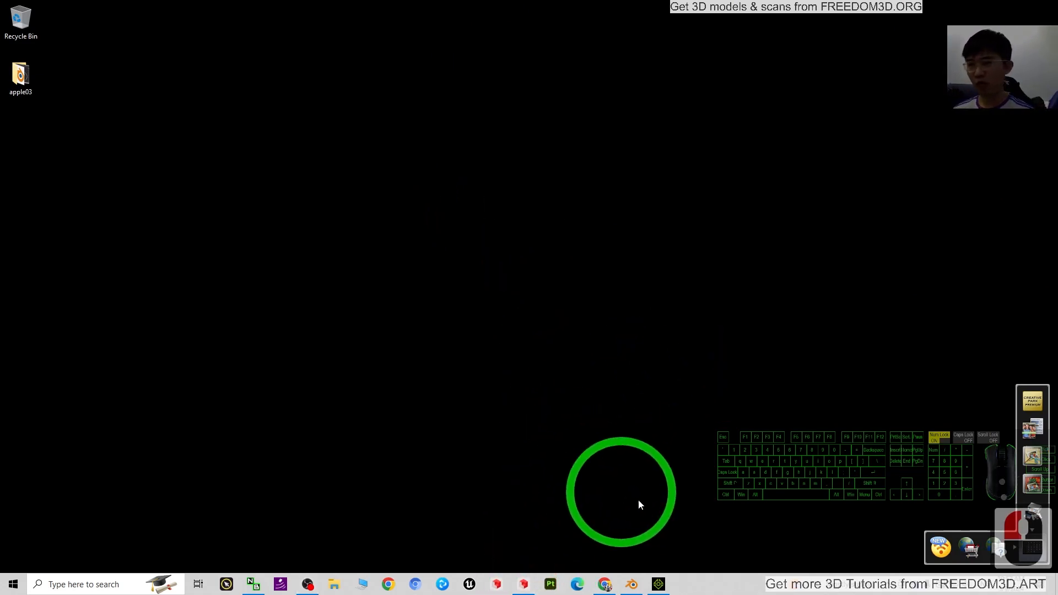
# Review the POP 2 scanner product page in Chrome and minimize the browser
pyautogui.click(606, 584)
pyautogui.scroll(-3, 548, 345)
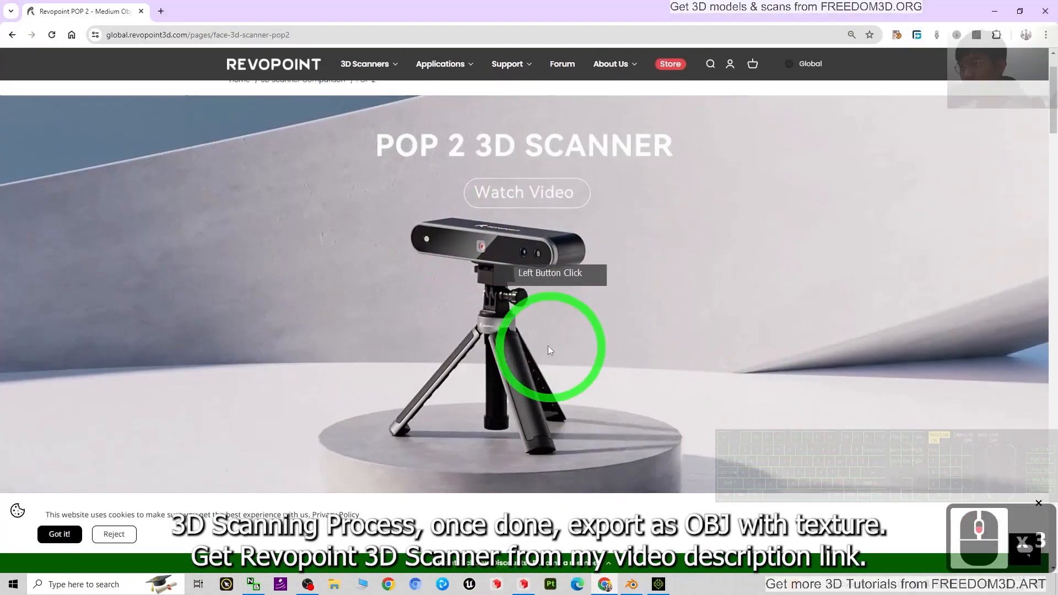
pyautogui.click(991, 11)
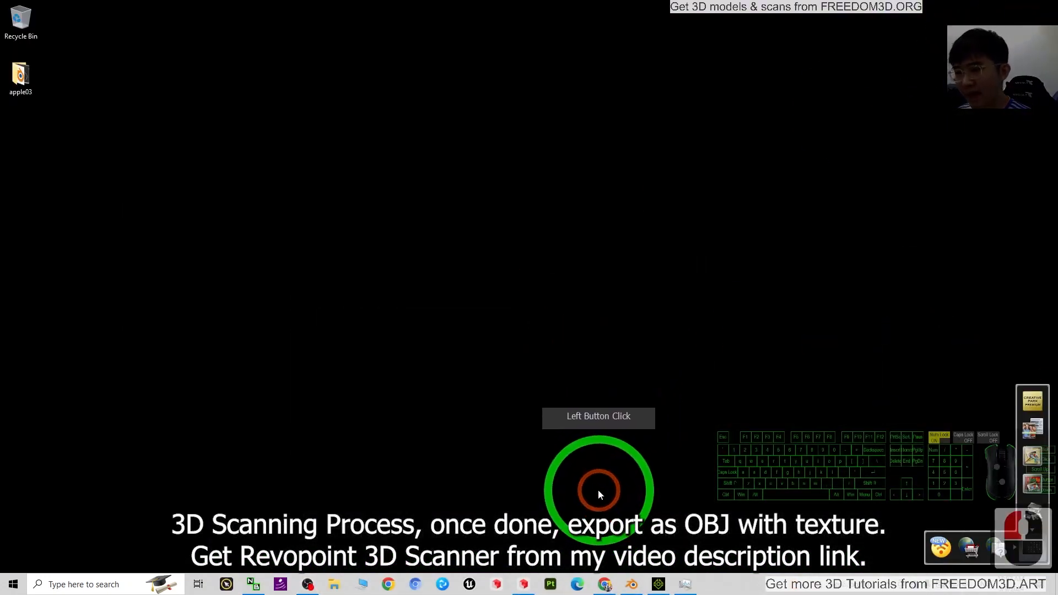
pyautogui.click(523, 583)
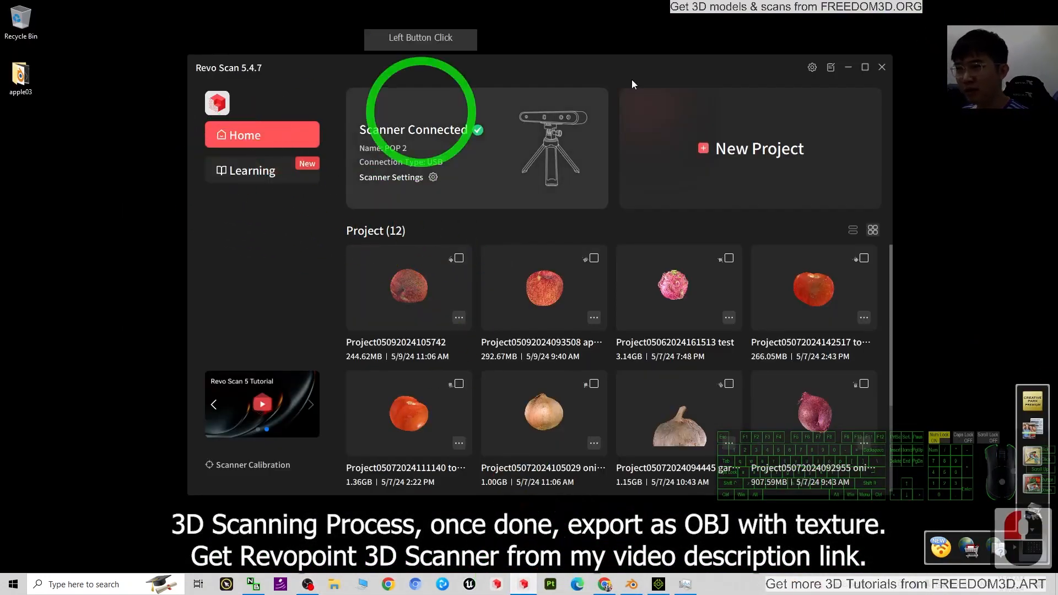
pyautogui.click(864, 67)
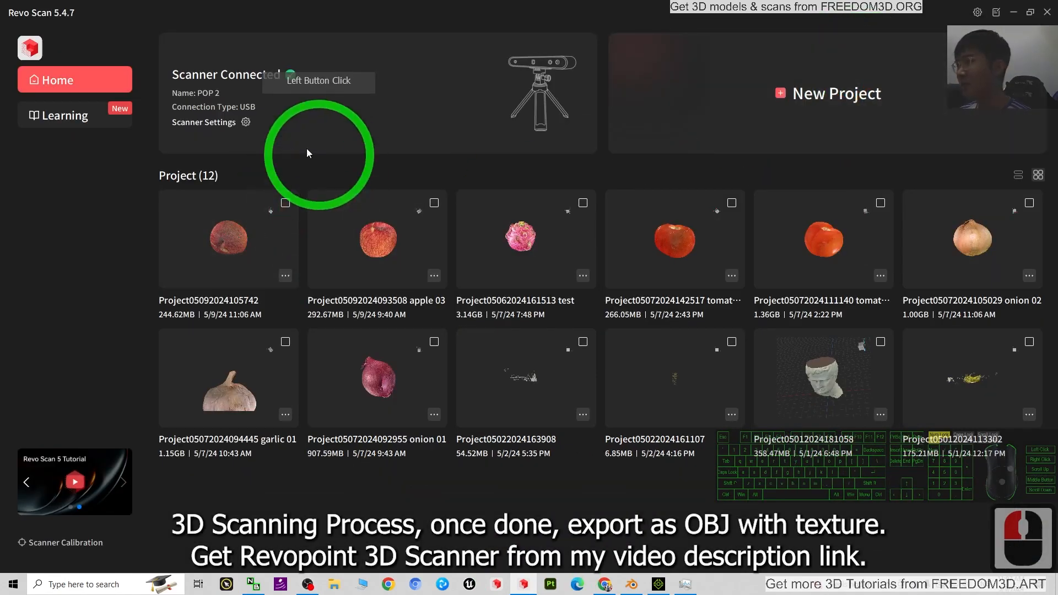
pyautogui.click(846, 99)
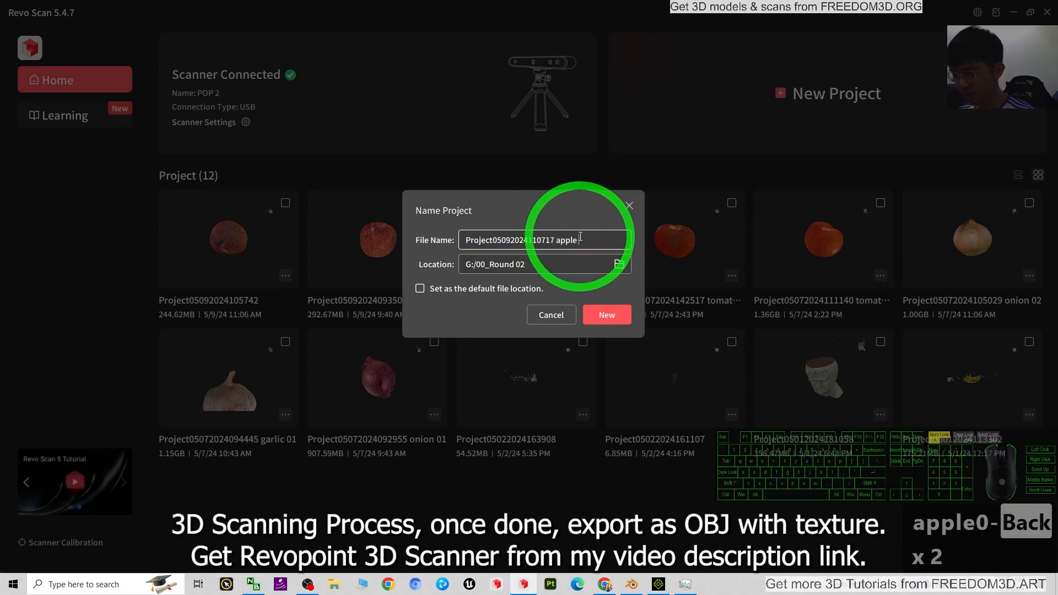
pyautogui.click(597, 319)
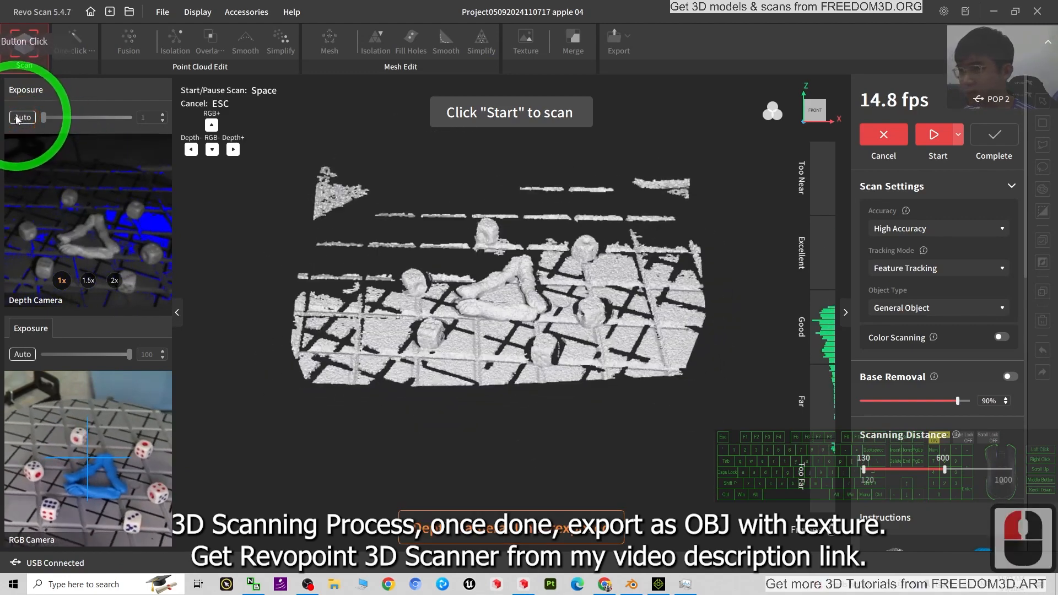
# Turn on Color Scanning and keep the object type set to General Object
pyautogui.click(1002, 338)
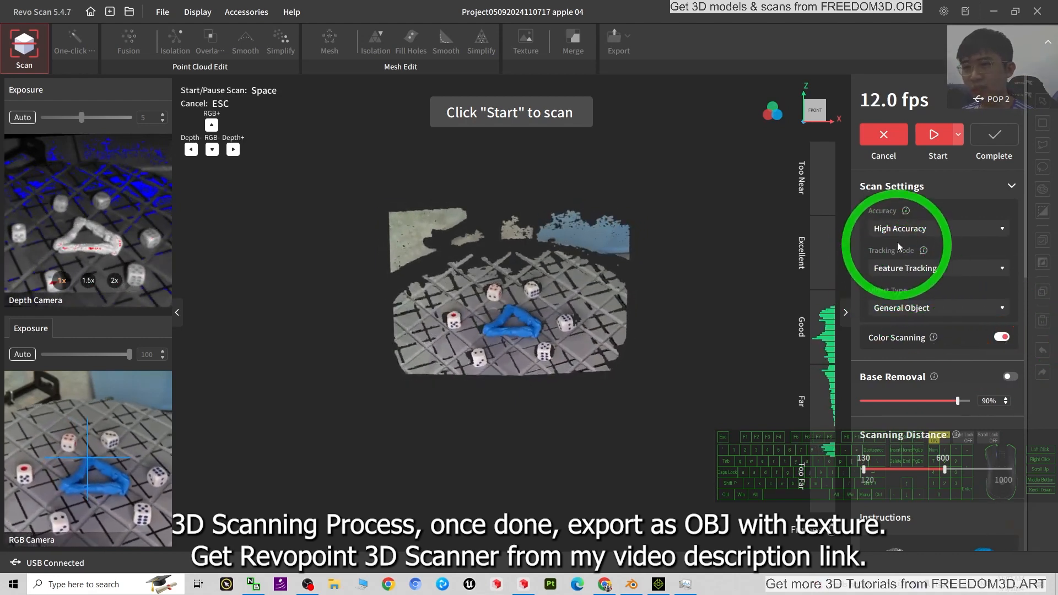
pyautogui.click(903, 308)
pyautogui.click(908, 306)
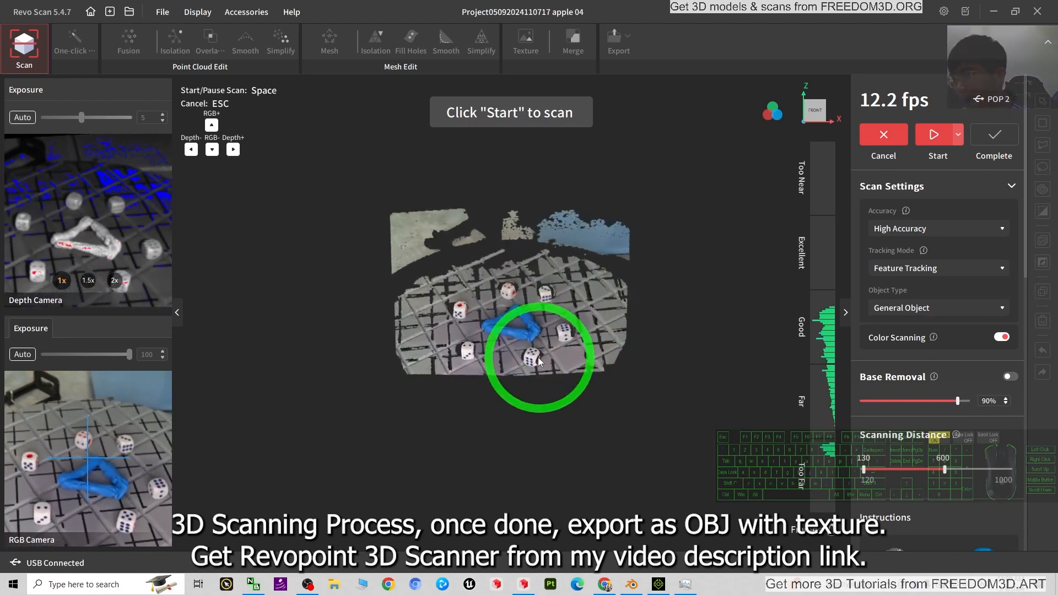
# Check the turntable markers in the live preview and lower the RGB camera exposure to 64 for the apple
pyautogui.scroll(6, 548, 346)
pyautogui.scroll(20, 548, 345)
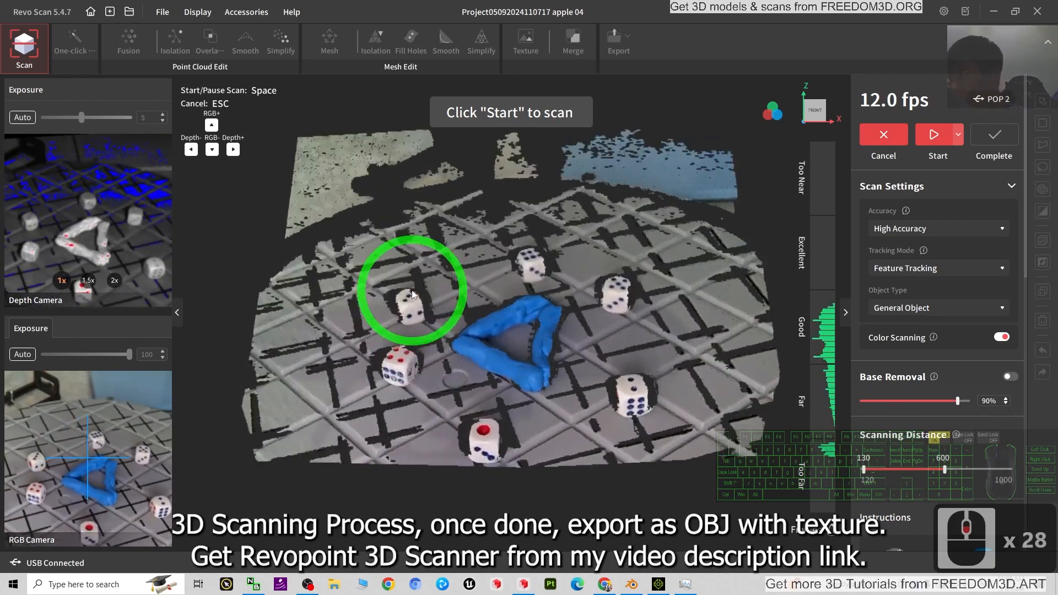
pyautogui.scroll(20, 556, 352)
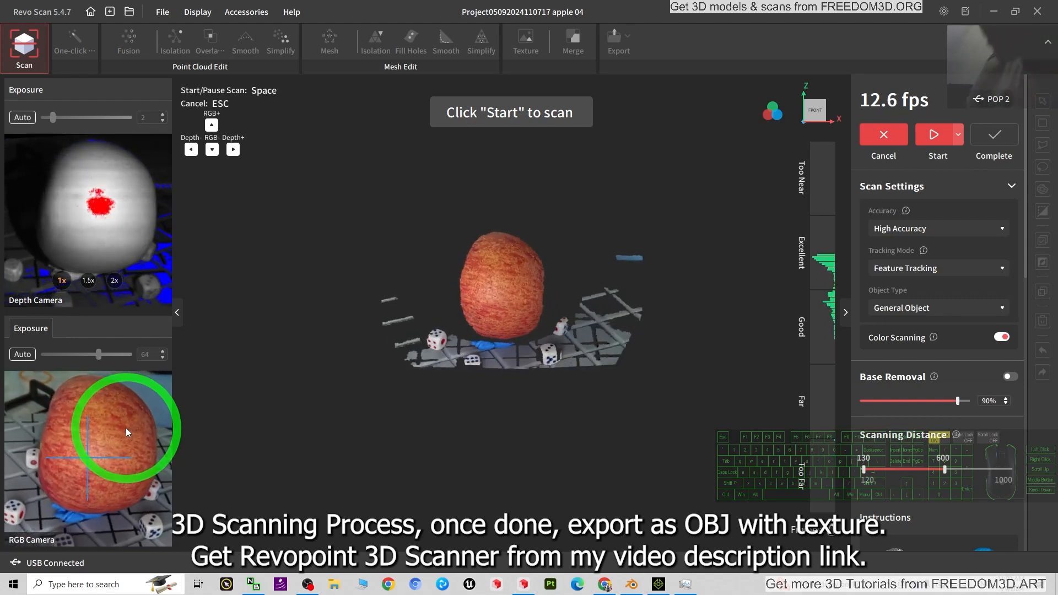
pyautogui.press('Down')
pyautogui.press('Down')
pyautogui.press('Down')
pyautogui.press('Down')
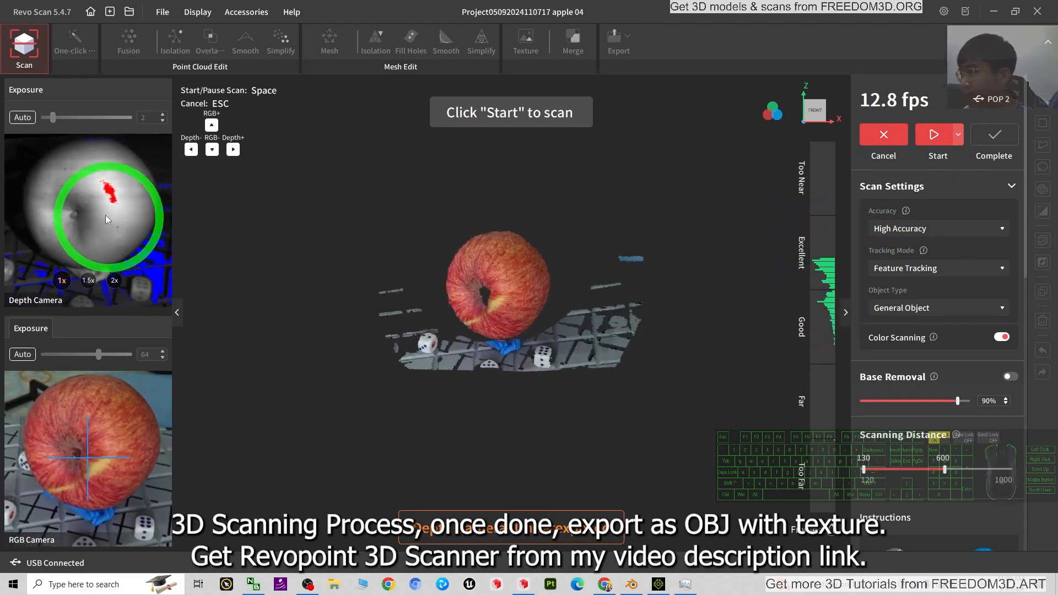
# Record a first color scan of the apple through a full turntable rotation and complete it
pyautogui.click(937, 138)
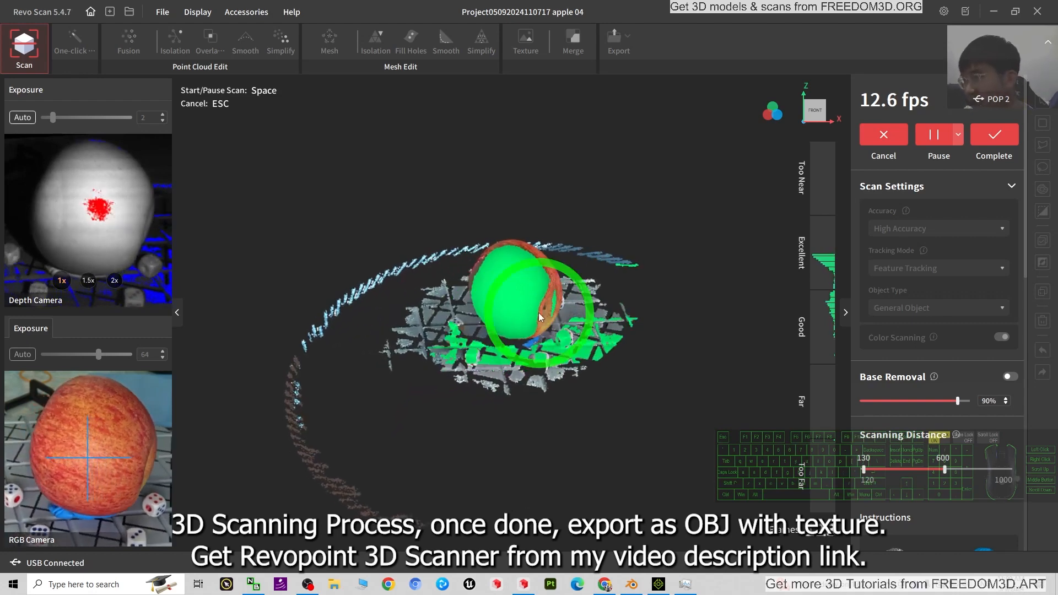
pyautogui.scroll(19, 594, 382)
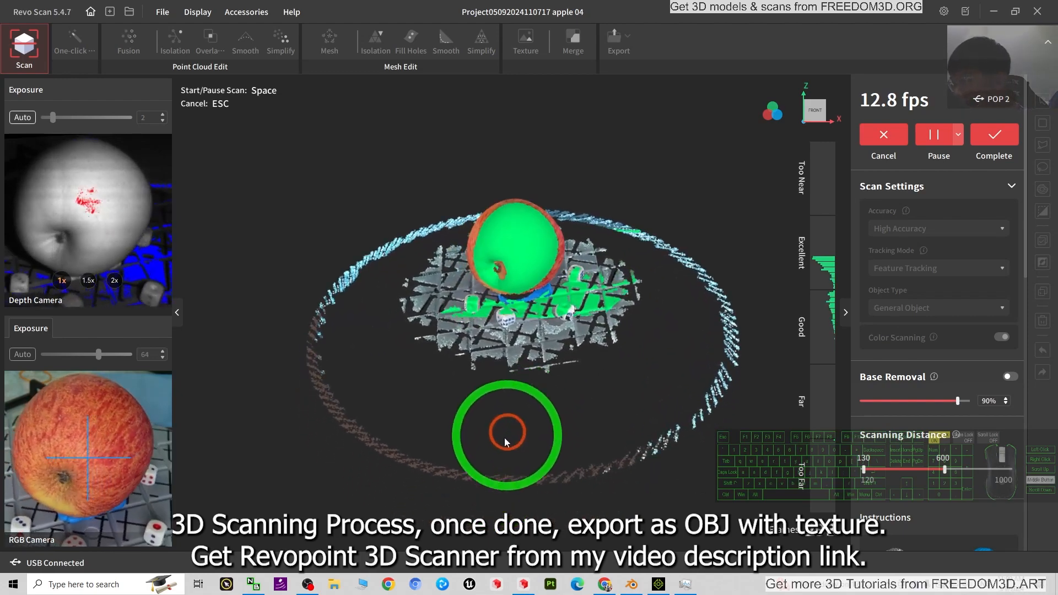
pyautogui.scroll(18, 534, 392)
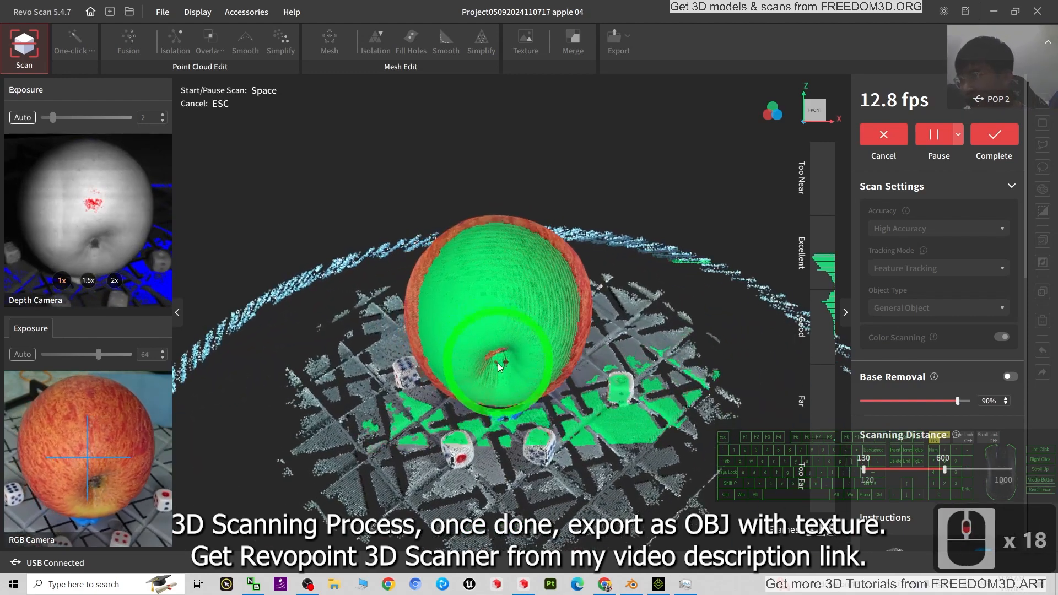
pyautogui.scroll(-18, 707, 395)
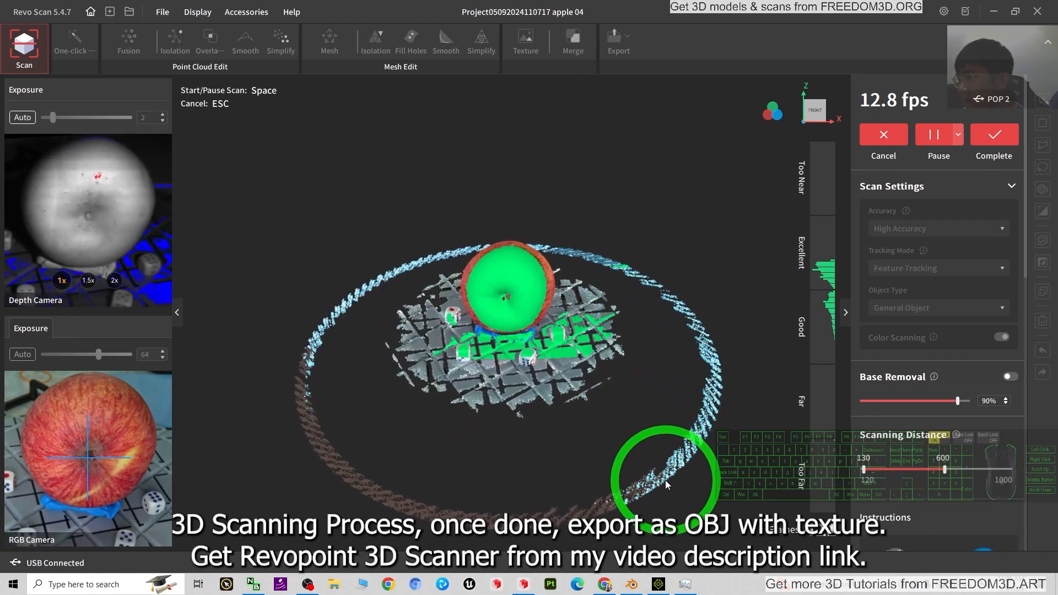
pyautogui.click(989, 144)
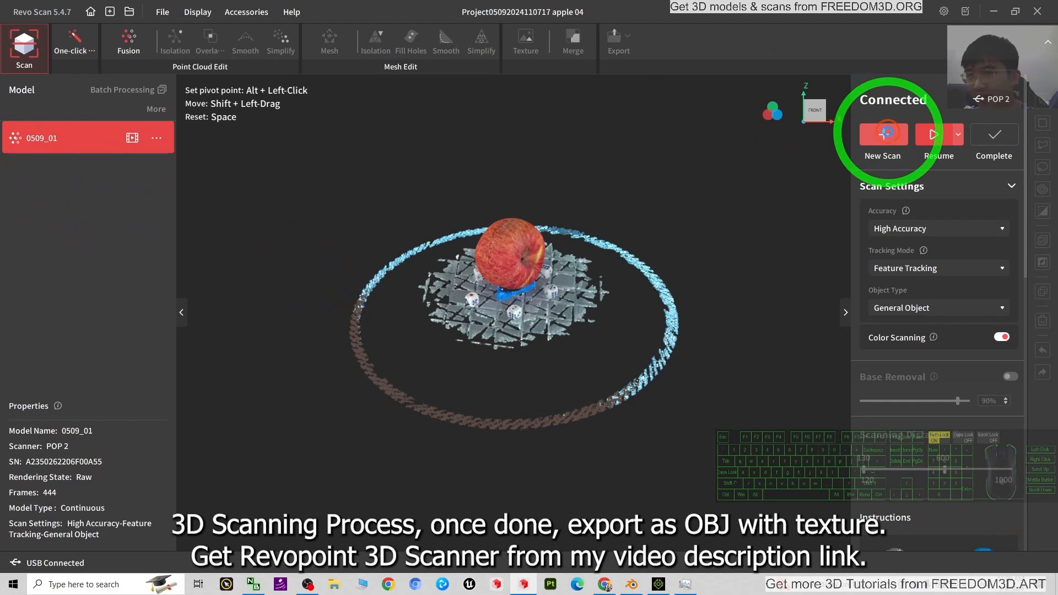
# Create a second scan in the project, capture the repositioned apple through a full rotation and complete it
pyautogui.click(886, 133)
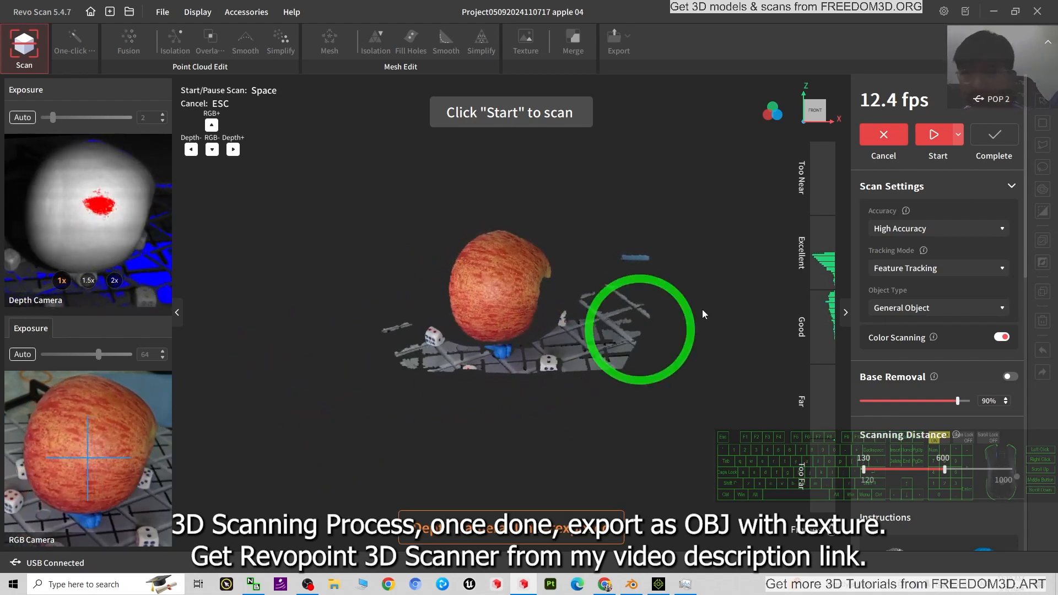
pyautogui.click(934, 138)
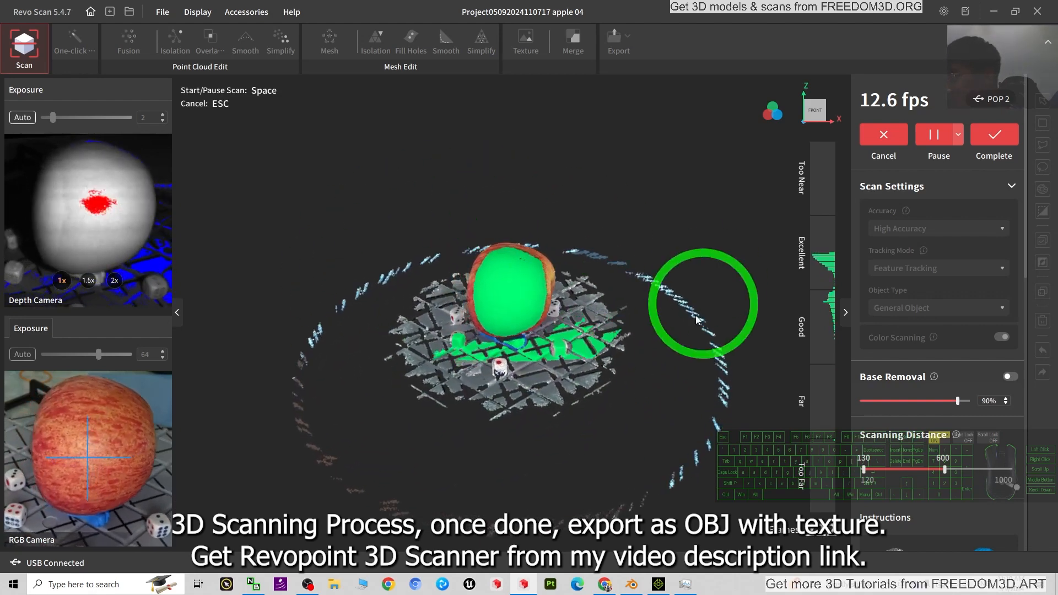
pyautogui.scroll(14, 629, 340)
pyautogui.scroll(-4, 651, 404)
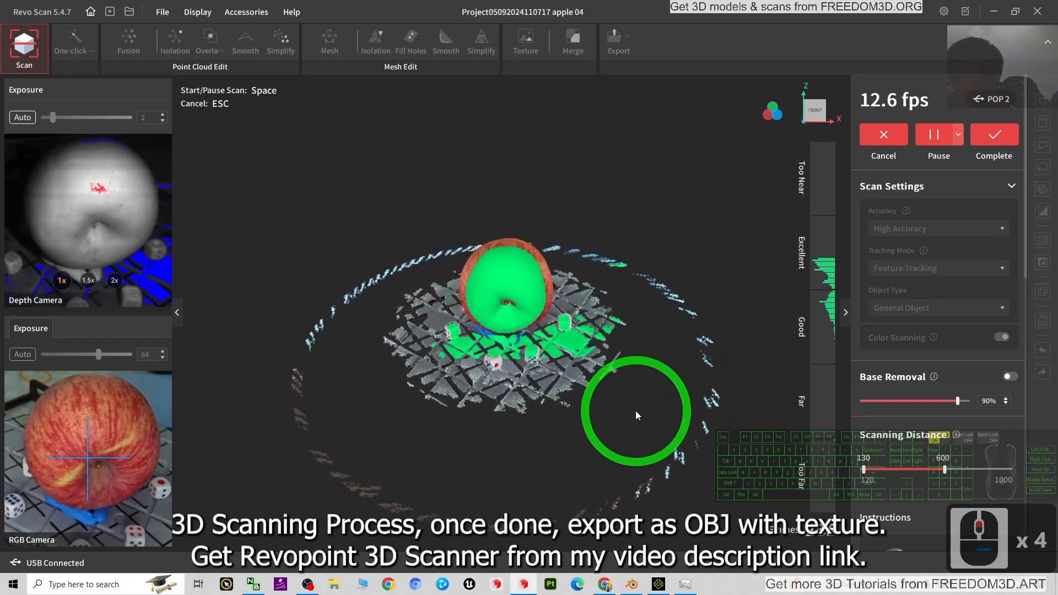
pyautogui.scroll(-7, 497, 306)
pyautogui.scroll(-12, 496, 303)
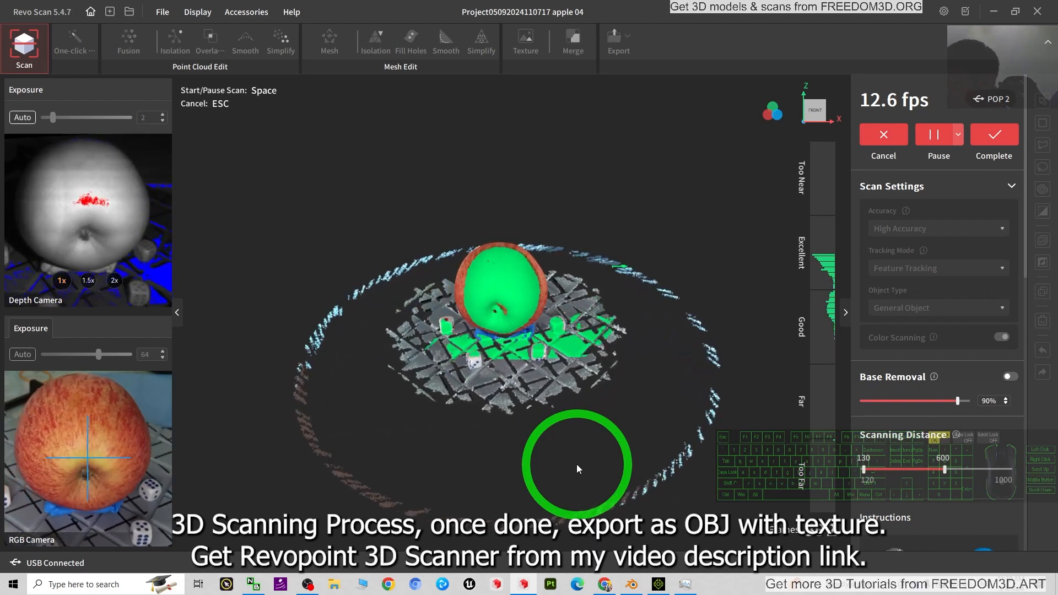
pyautogui.click(994, 141)
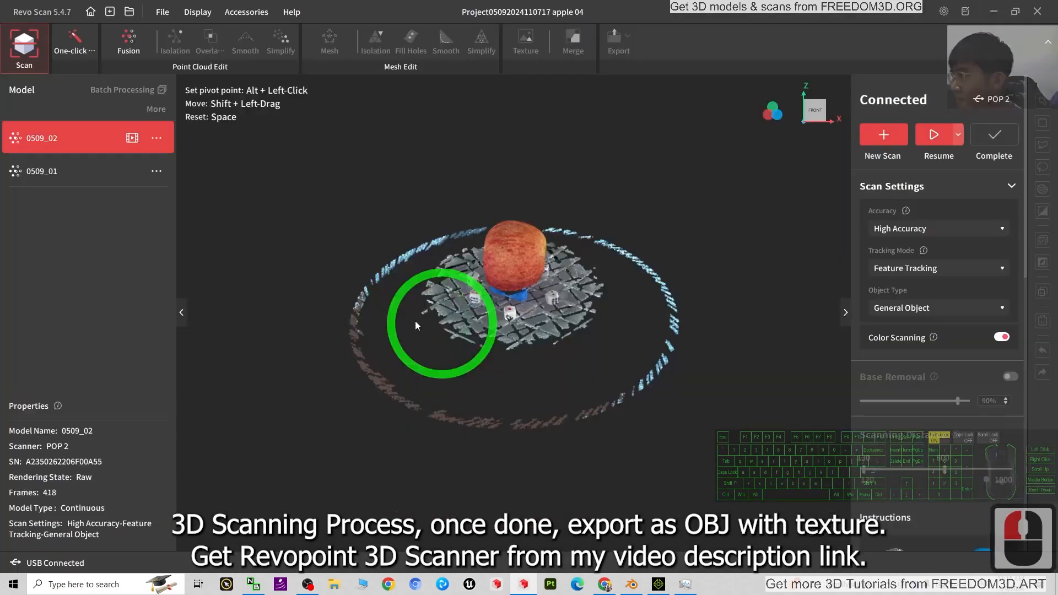
# Batch-fuse scans 0509_01 and 0509_02 with the Advanced fusing method at a point distance of 0.39 mm
pyautogui.doubleClick(70, 132)
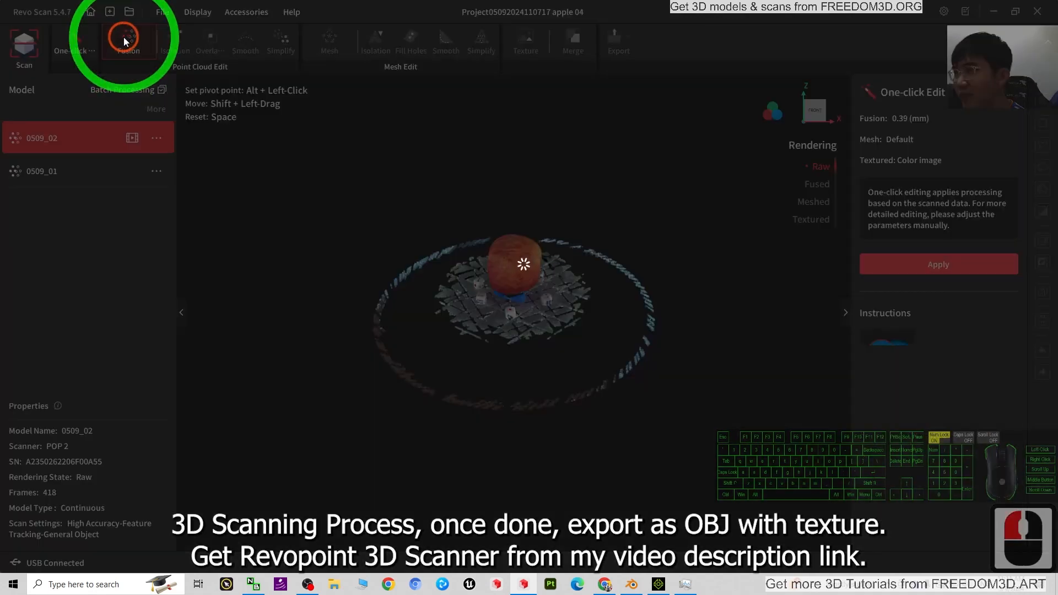
pyautogui.click(124, 38)
pyautogui.click(159, 90)
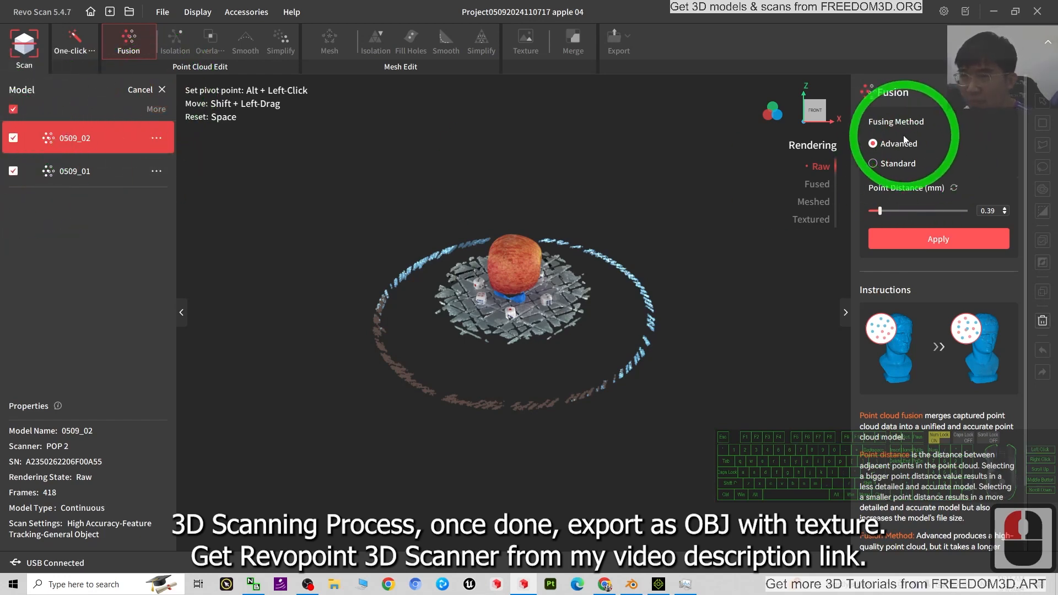
pyautogui.click(927, 239)
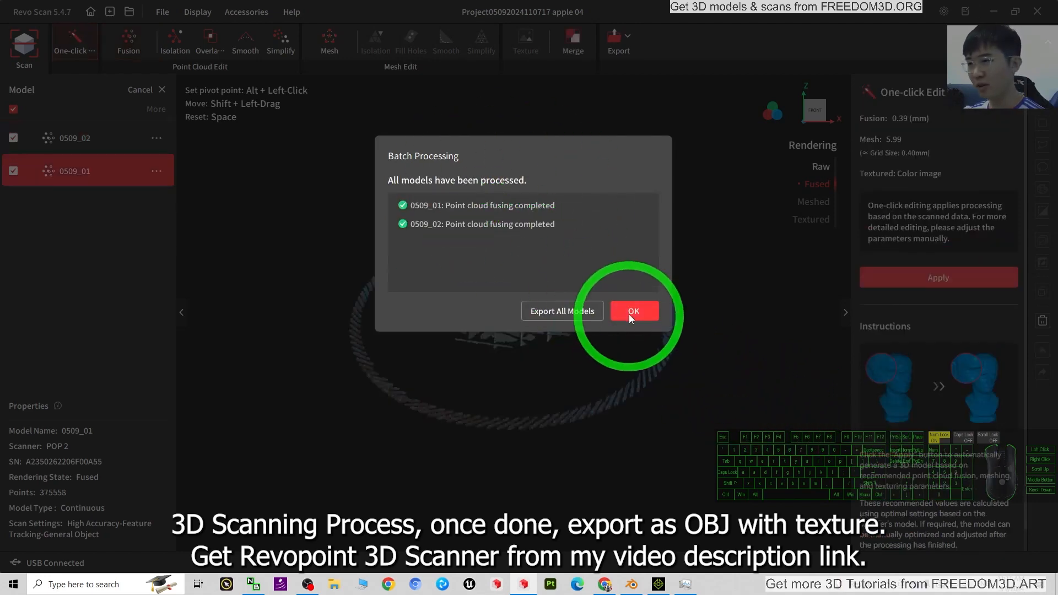
pyautogui.click(629, 314)
# Examine the fused point clouds of 0509_01 and 0509_02 from several angles, including the gap beneath the apple
pyautogui.moveTo(512, 363); pyautogui.dragTo(516, 350)
pyautogui.scroll(20, 547, 200)
pyautogui.moveTo(607, 207); pyautogui.dragTo(512, 263)
pyautogui.click(77, 136)
pyautogui.scroll(14, 552, 232)
pyautogui.moveTo(544, 304); pyautogui.dragTo(561, 256)
pyautogui.scroll(-13, 561, 301)
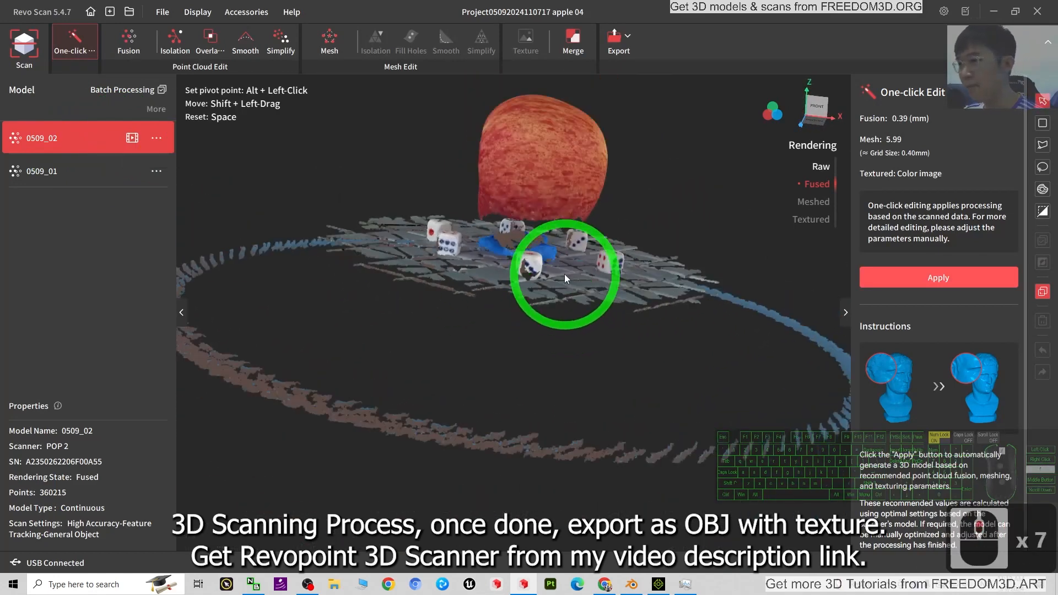
pyautogui.moveTo(555, 324); pyautogui.dragTo(464, 254)
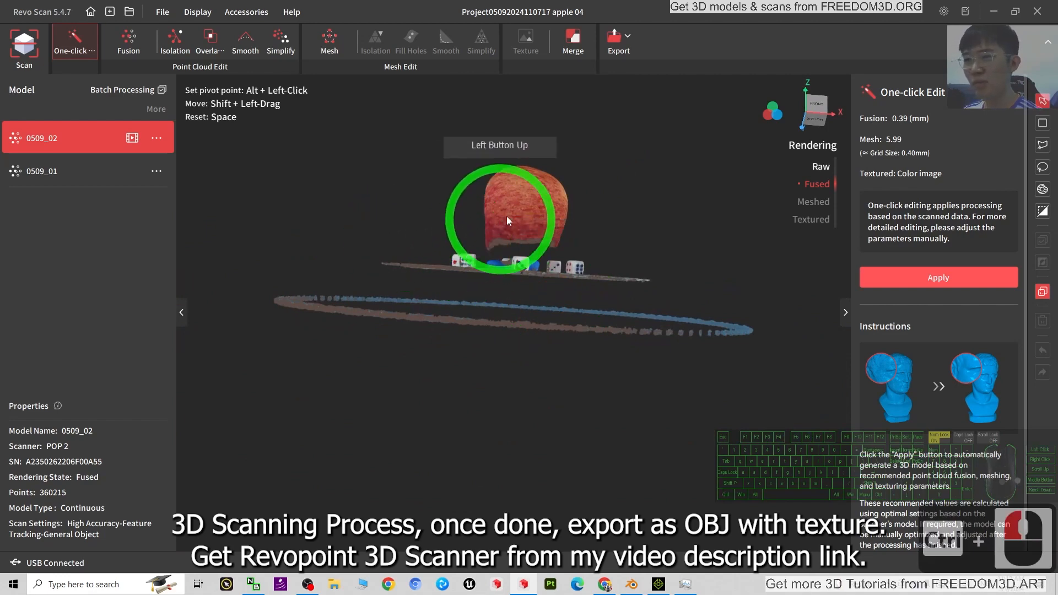
pyautogui.scroll(8, 567, 273)
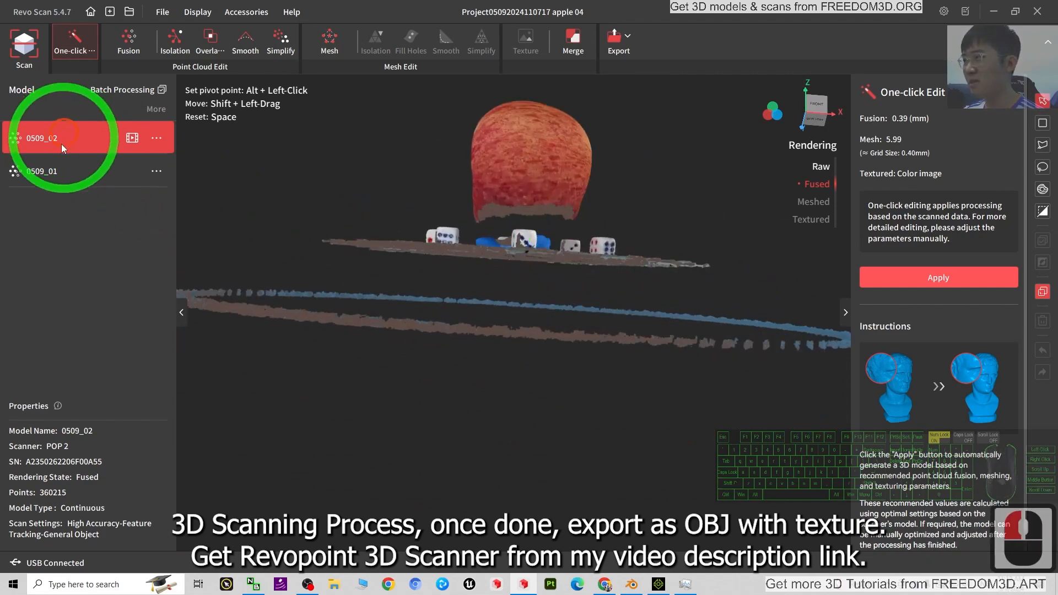
# In scan 0509_01, outline the turntable, dice and outer ring below the apple with a polygon selection and delete them
pyautogui.click(63, 176)
pyautogui.scroll(-5, 554, 296)
pyautogui.scroll(12, 555, 309)
pyautogui.moveTo(557, 323); pyautogui.dragTo(1055, 142)
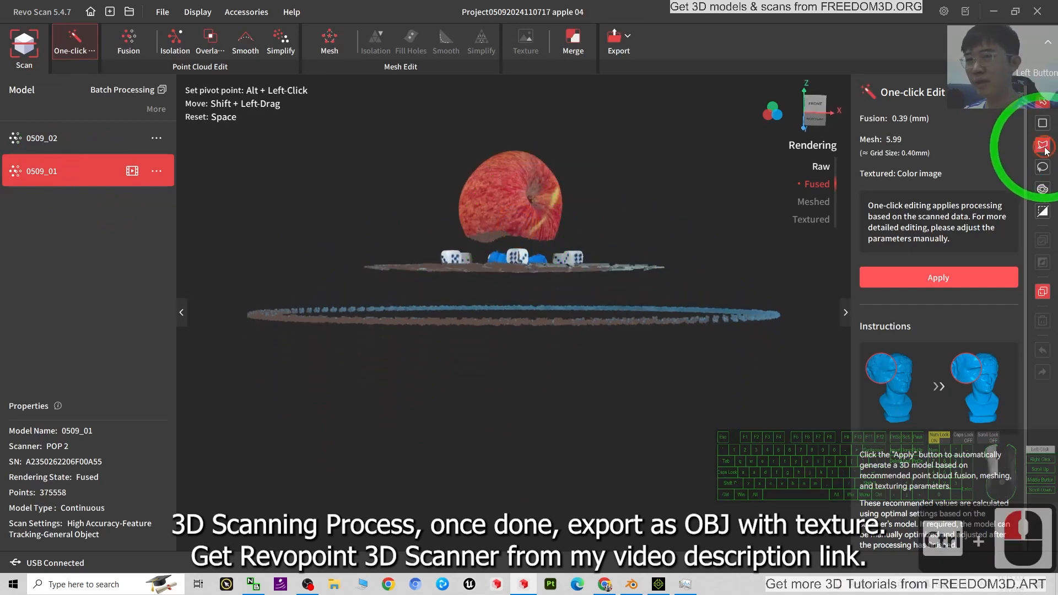
pyautogui.click(1043, 145)
pyautogui.click(457, 240)
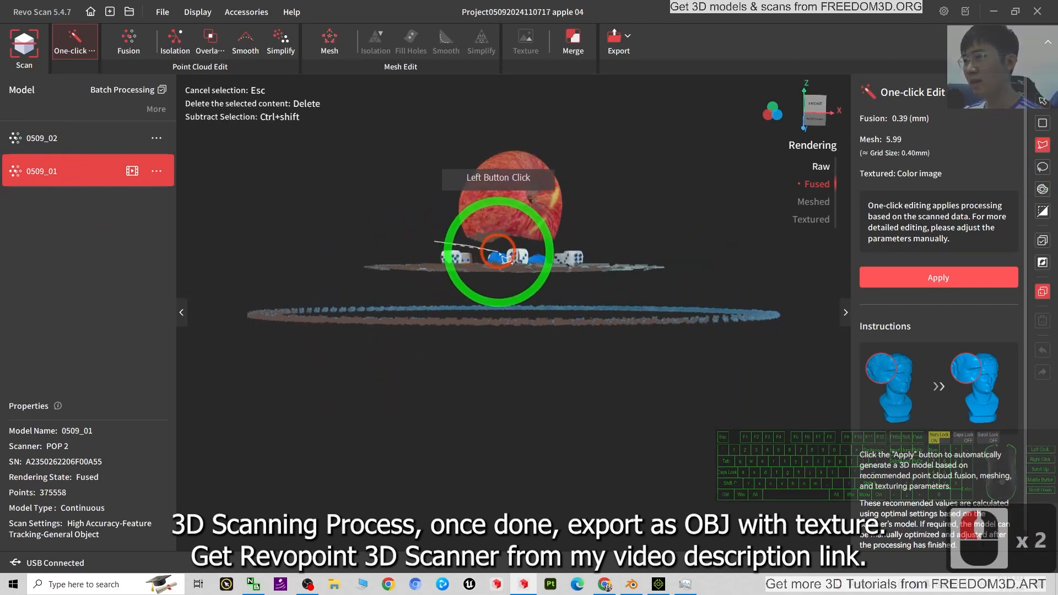
pyautogui.moveTo(507, 248); pyautogui.dragTo(530, 250)
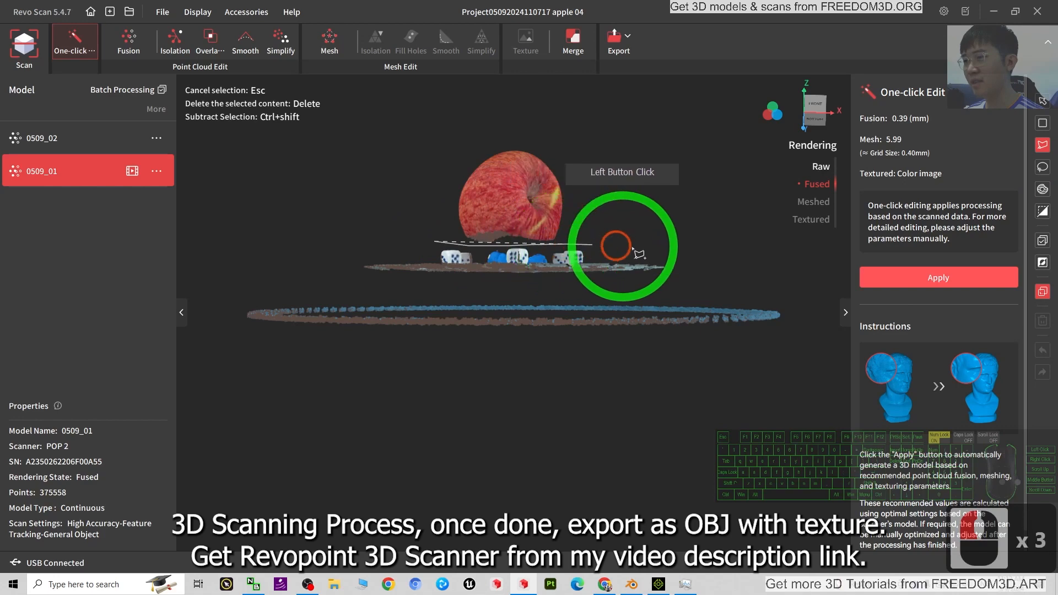
pyautogui.doubleClick(809, 312)
pyautogui.click(591, 414)
pyautogui.click(383, 408)
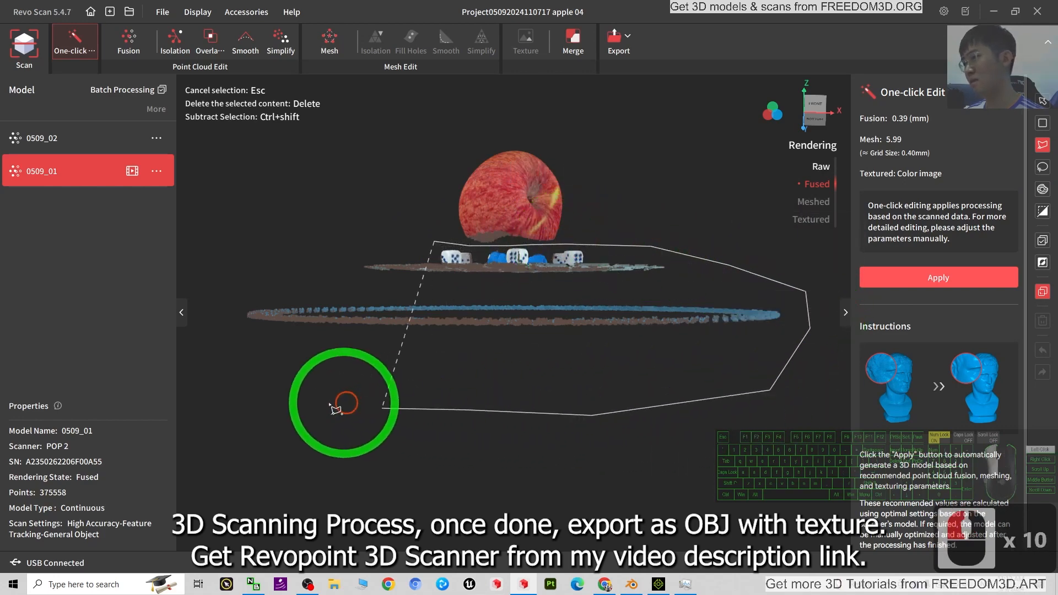
pyautogui.click(212, 328)
pyautogui.doubleClick(309, 192)
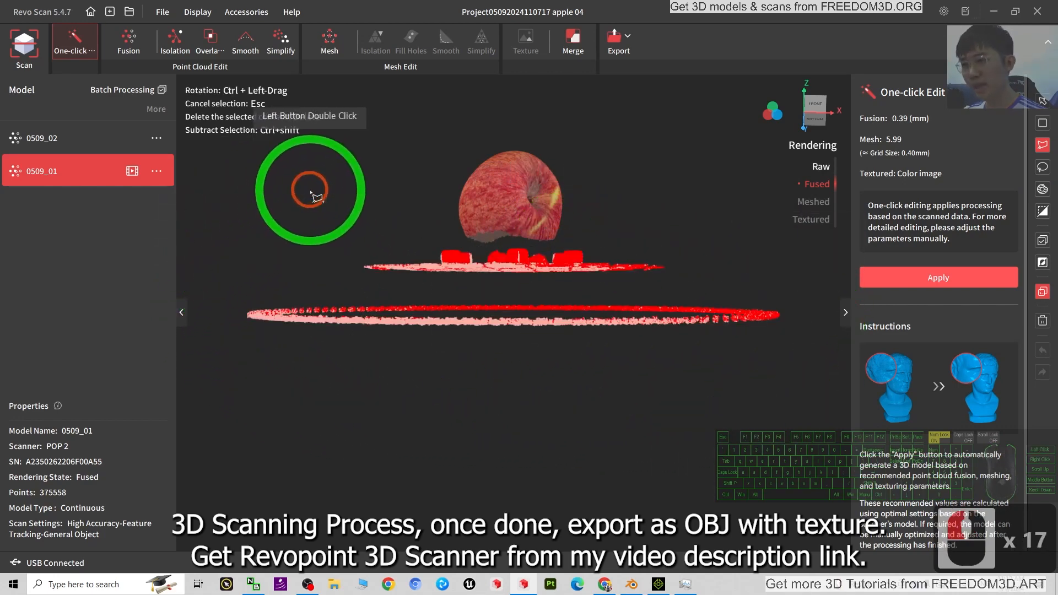
pyautogui.press('Delete')
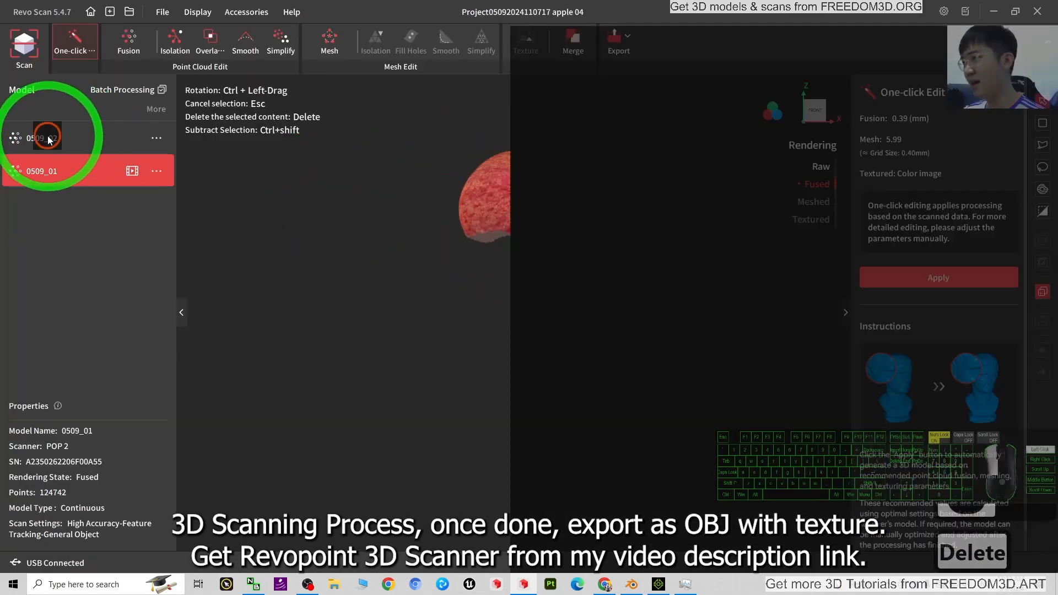
# In scan 0509_02, polygon-select the turntable surface, dice and outer ring beneath the apple and delete those points
pyautogui.click(68, 154)
pyautogui.moveTo(610, 418); pyautogui.dragTo(573, 255)
pyautogui.scroll(10, 573, 254)
pyautogui.moveTo(428, 327); pyautogui.dragTo(430, 318)
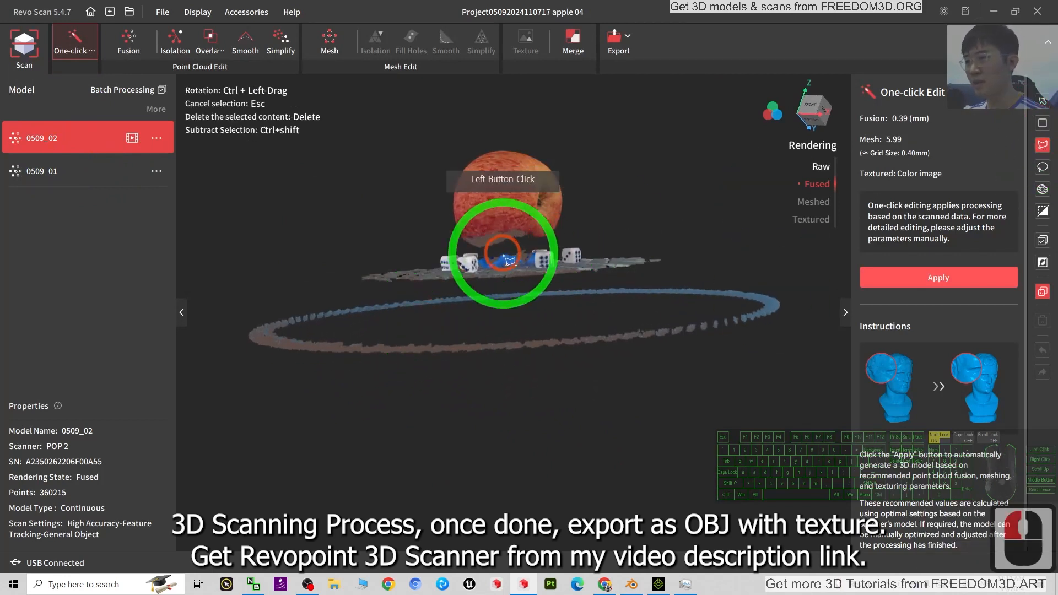
pyautogui.click(447, 247)
pyautogui.click(545, 258)
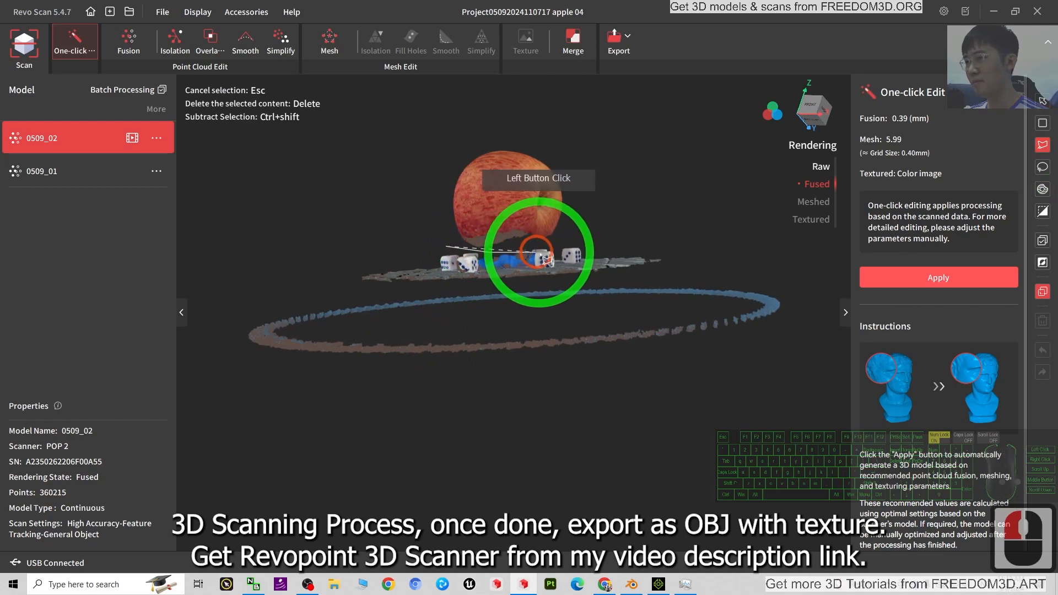
pyautogui.click(595, 238)
pyautogui.click(709, 237)
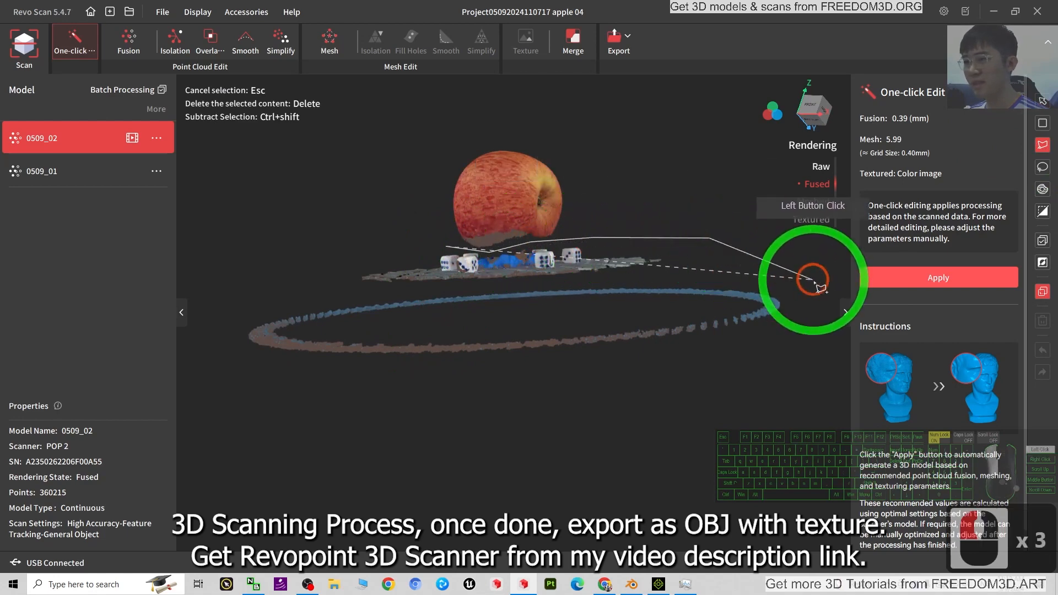
pyautogui.click(541, 434)
pyautogui.click(328, 423)
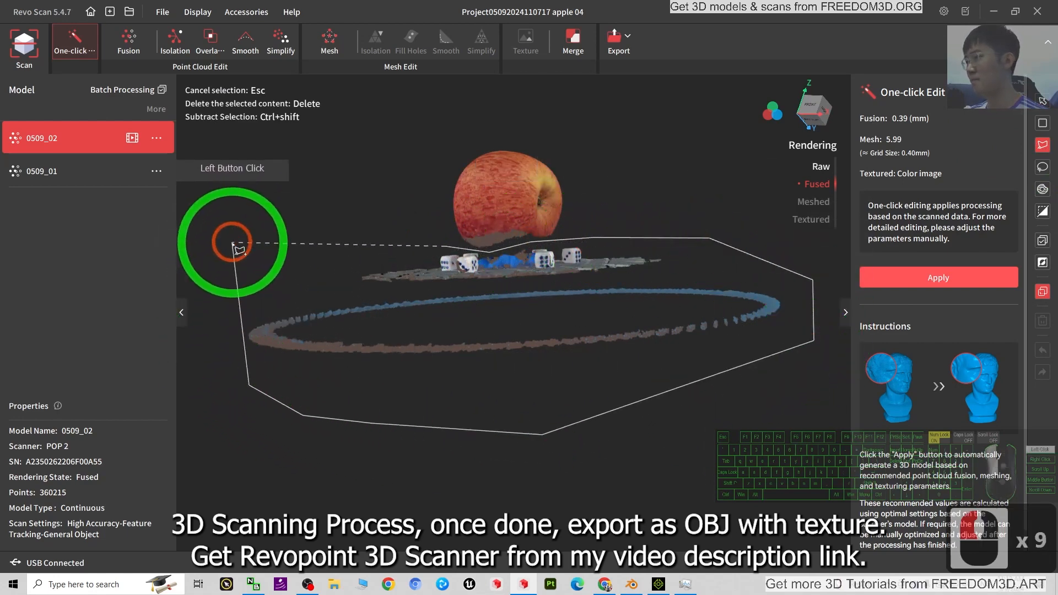
pyautogui.doubleClick(238, 250)
pyautogui.press('Delete')
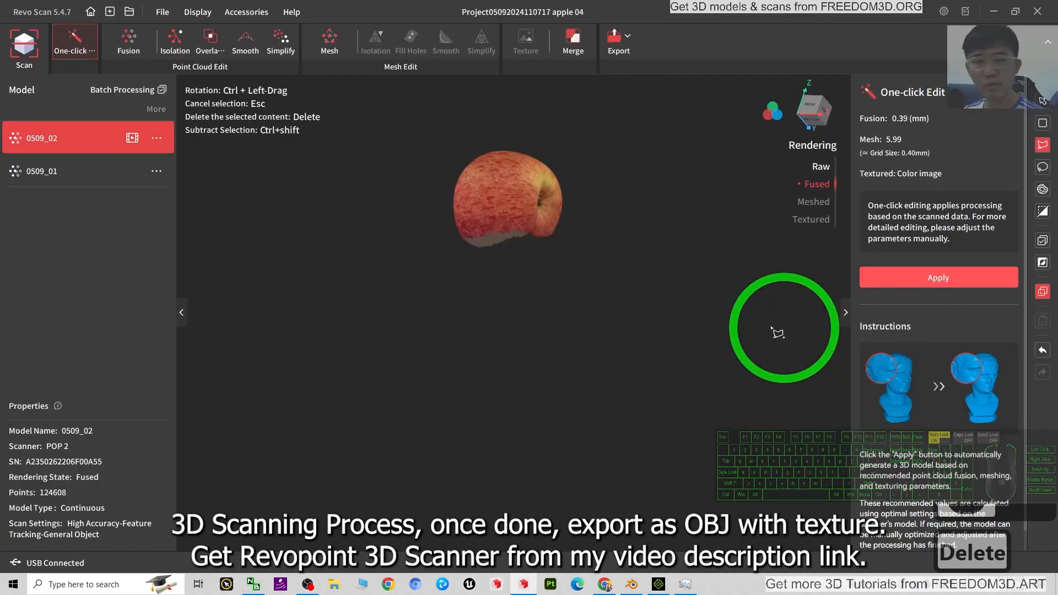
# Check the cleaned apple and load scans 0509_02 and 0509_01 into a Feature merge
pyautogui.keyDown('ctrl'); pyautogui.moveTo(709, 324); pyautogui.dragTo(612, 195); pyautogui.keyUp('ctrl')
pyautogui.keyDown('ctrl'); pyautogui.moveTo(677, 184); pyautogui.dragTo(514, 129); pyautogui.keyUp('ctrl')
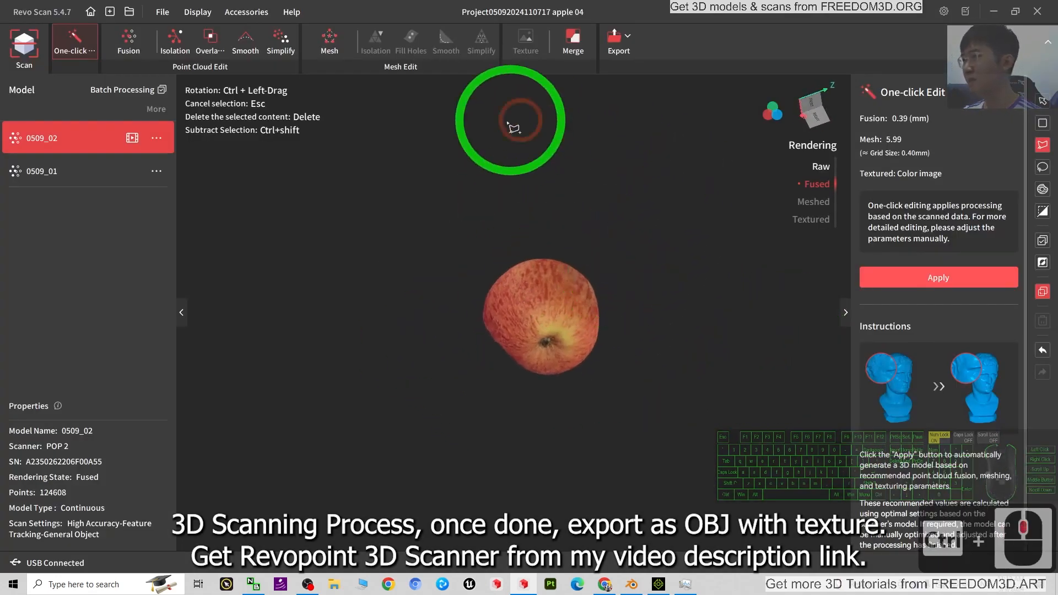
pyautogui.click(568, 44)
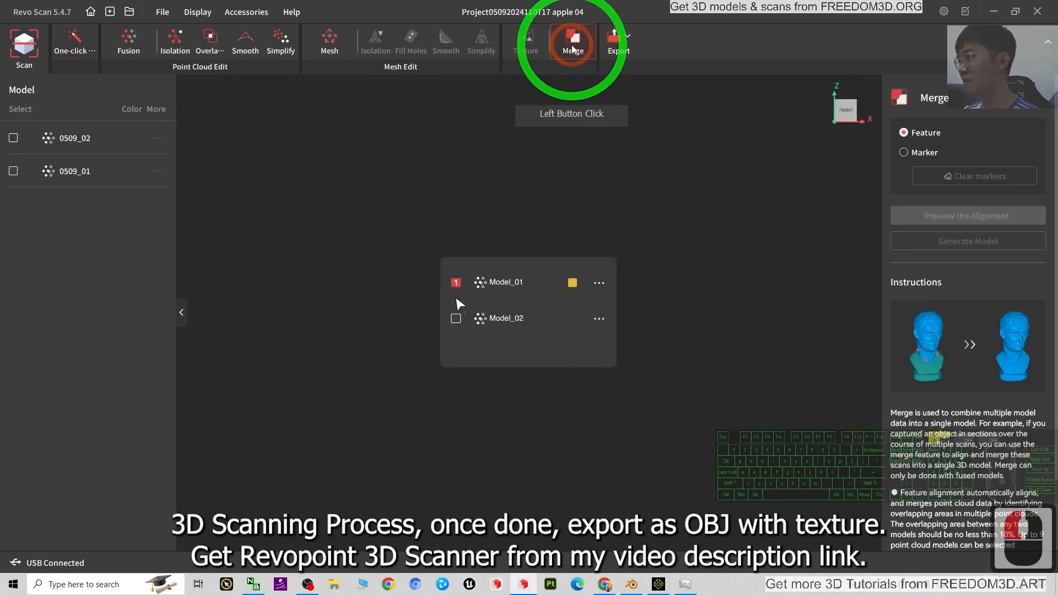
pyautogui.click(13, 138)
pyautogui.click(14, 171)
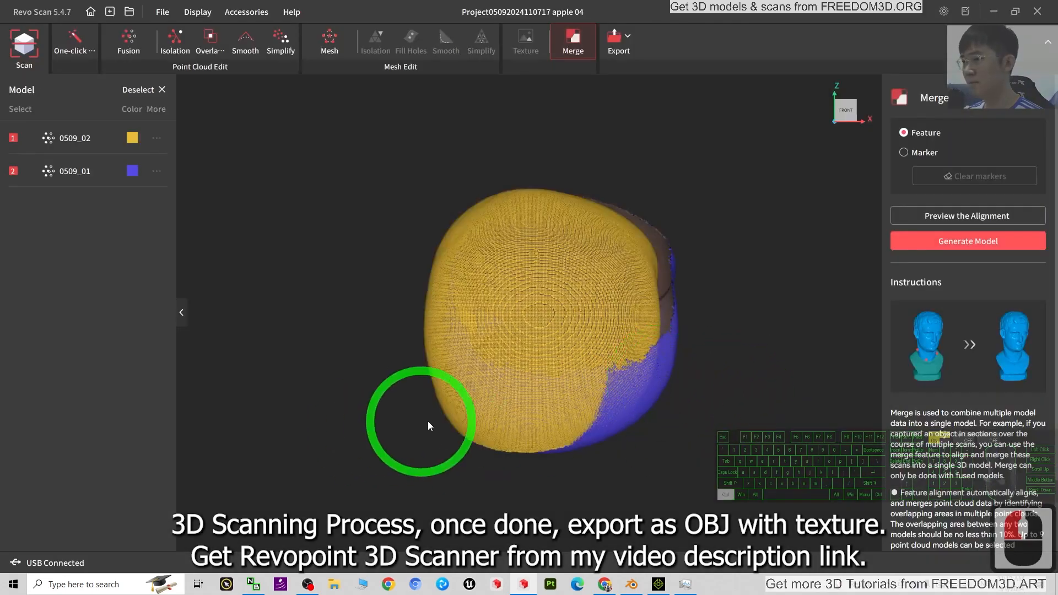
# Examine the alignment and coverage of the two overlaid scans from all sides, including the stem hollow and the apple's base
pyautogui.moveTo(427, 420); pyautogui.dragTo(568, 270)
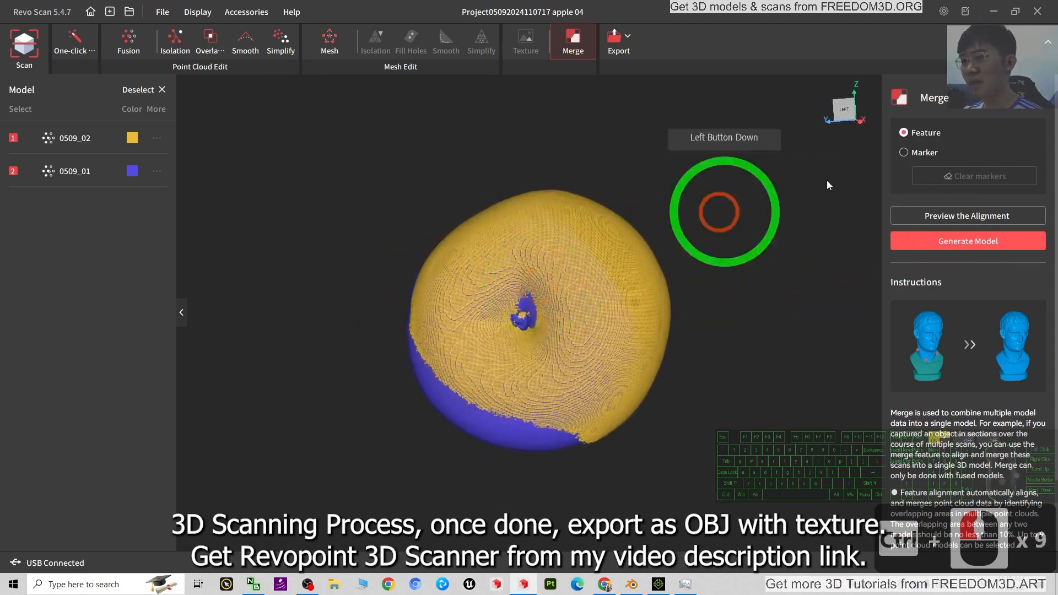
pyautogui.click(943, 238)
pyautogui.click(563, 174)
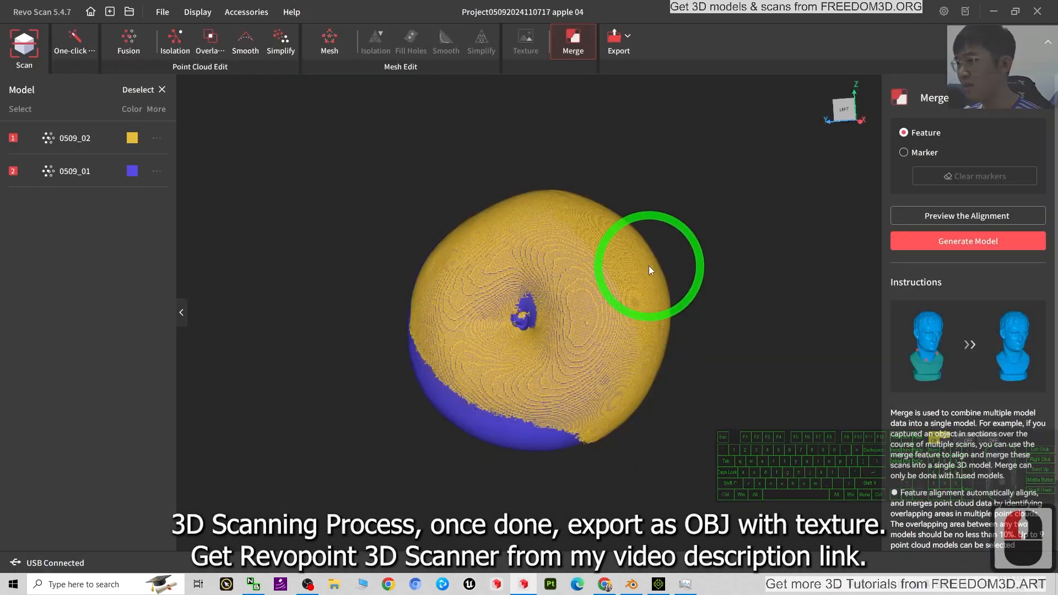
pyautogui.keyDown('ctrl'); pyautogui.moveTo(698, 236); pyautogui.dragTo(364, 332); pyautogui.keyUp('ctrl')
pyautogui.keyDown('ctrl'); pyautogui.moveTo(714, 269); pyautogui.dragTo(414, 330); pyautogui.keyUp('ctrl')
pyautogui.keyDown('ctrl'); pyautogui.moveTo(613, 234); pyautogui.dragTo(789, 293); pyautogui.keyUp('ctrl')
pyautogui.keyDown('ctrl'); pyautogui.click(919, 216); pyautogui.keyUp('ctrl')
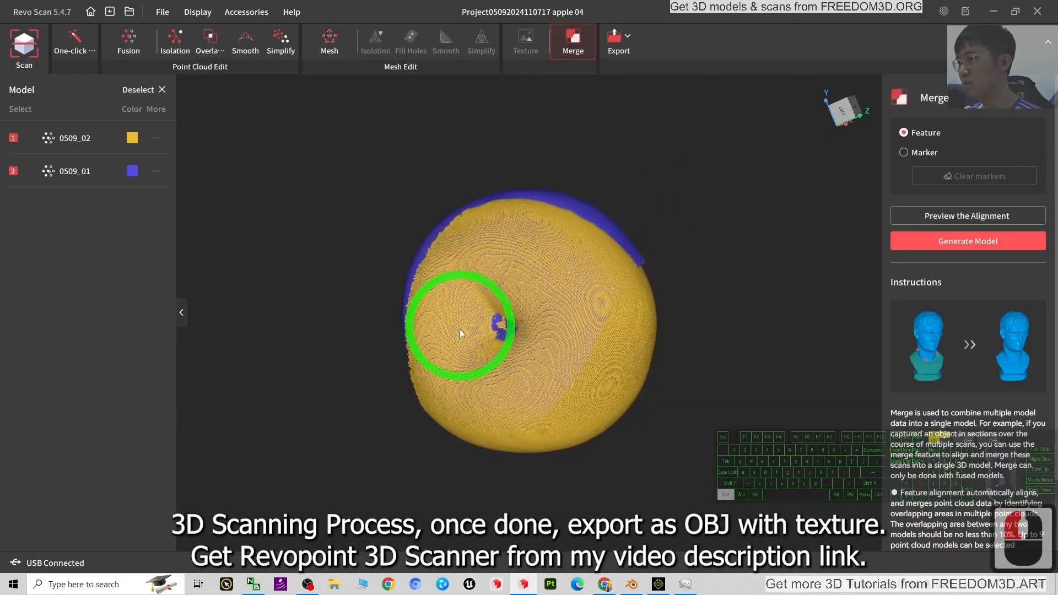
pyautogui.keyDown('ctrl'); pyautogui.moveTo(460, 328); pyautogui.dragTo(520, 299); pyautogui.keyUp('ctrl')
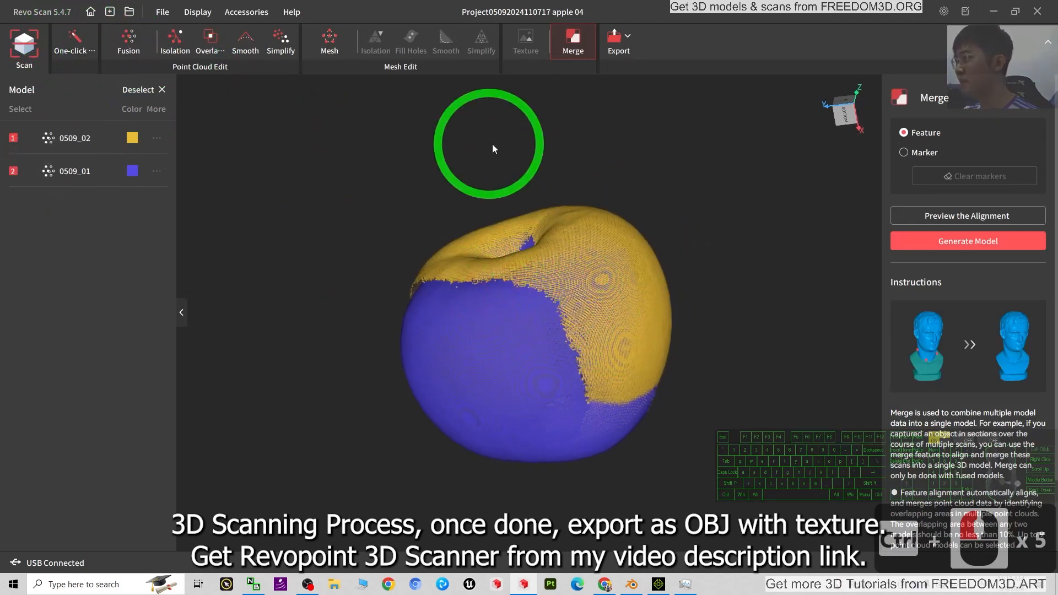
pyautogui.keyDown('ctrl'); pyautogui.moveTo(525, 345); pyautogui.dragTo(716, 368); pyautogui.keyUp('ctrl')
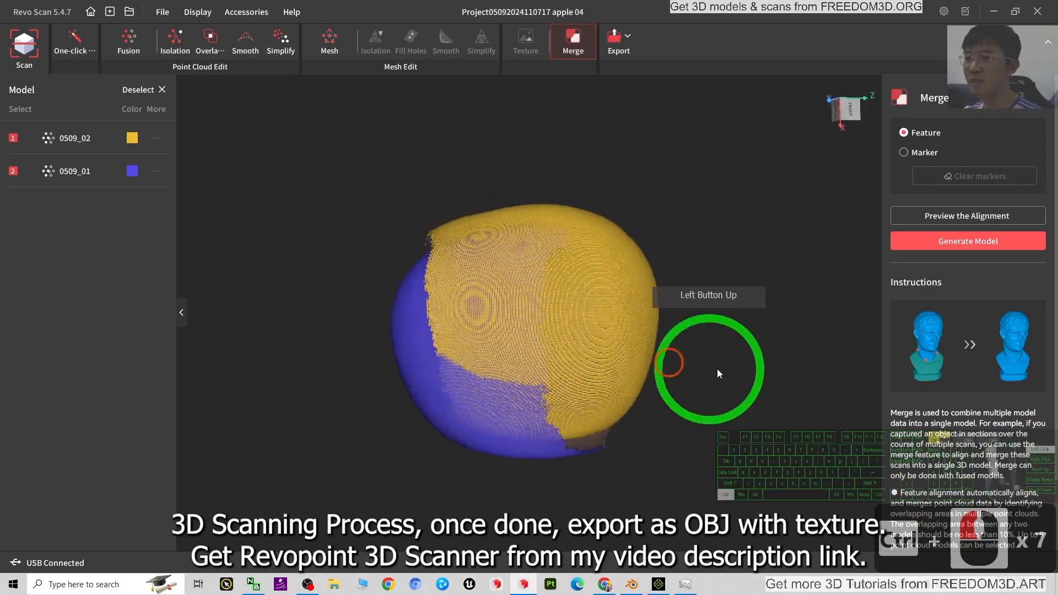
pyautogui.keyDown('ctrl'); pyautogui.moveTo(623, 256); pyautogui.dragTo(495, 236); pyautogui.keyUp('ctrl')
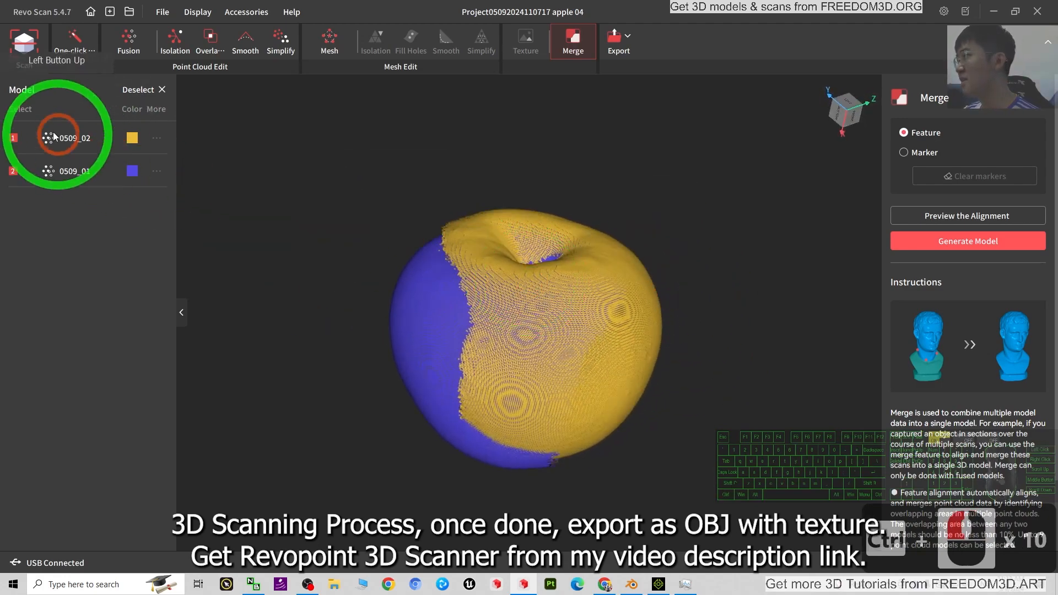
# Capture a third High Accuracy color scan of the repositioned apple through a full turntable rotation and complete it
pyautogui.click(20, 42)
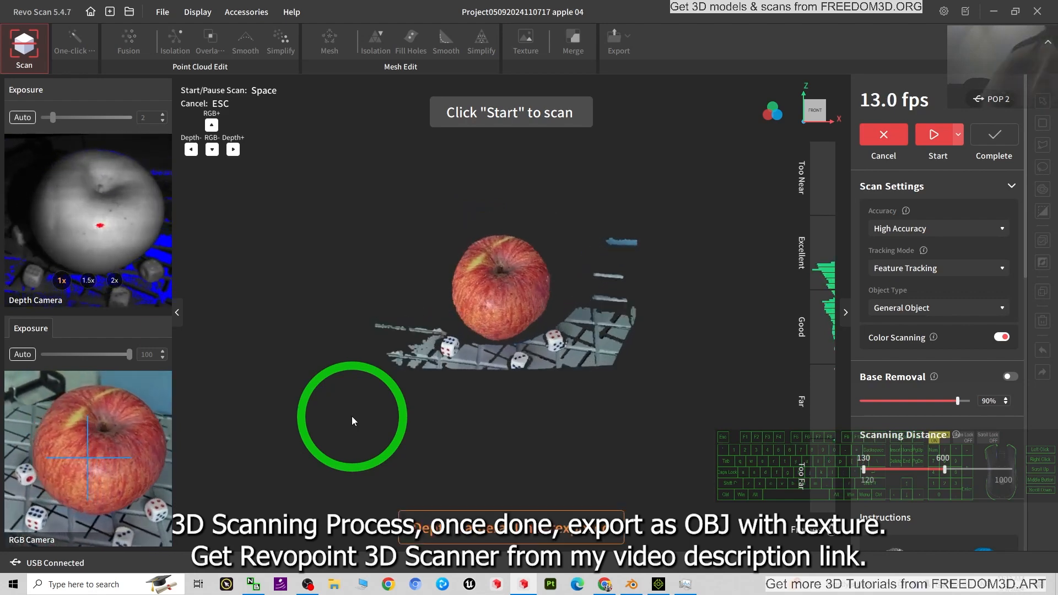
pyautogui.click(936, 135)
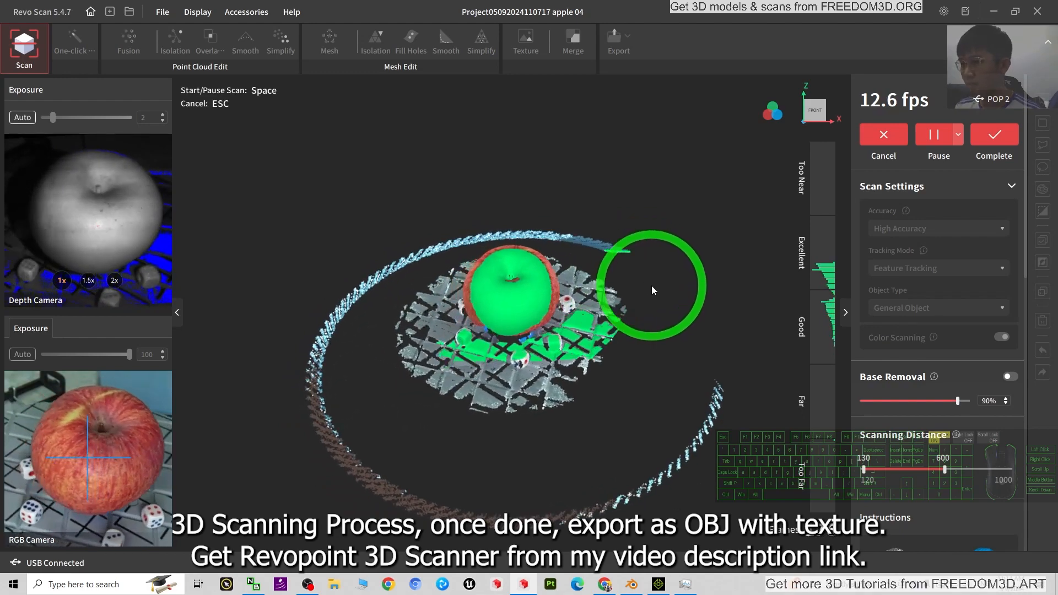
pyautogui.scroll(20, 587, 382)
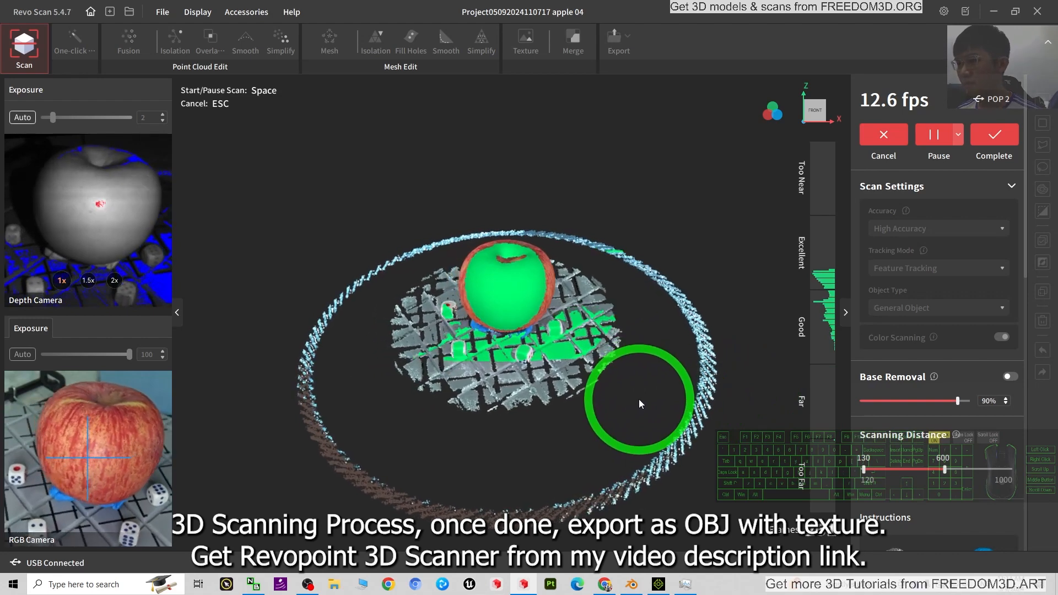
pyautogui.click(993, 135)
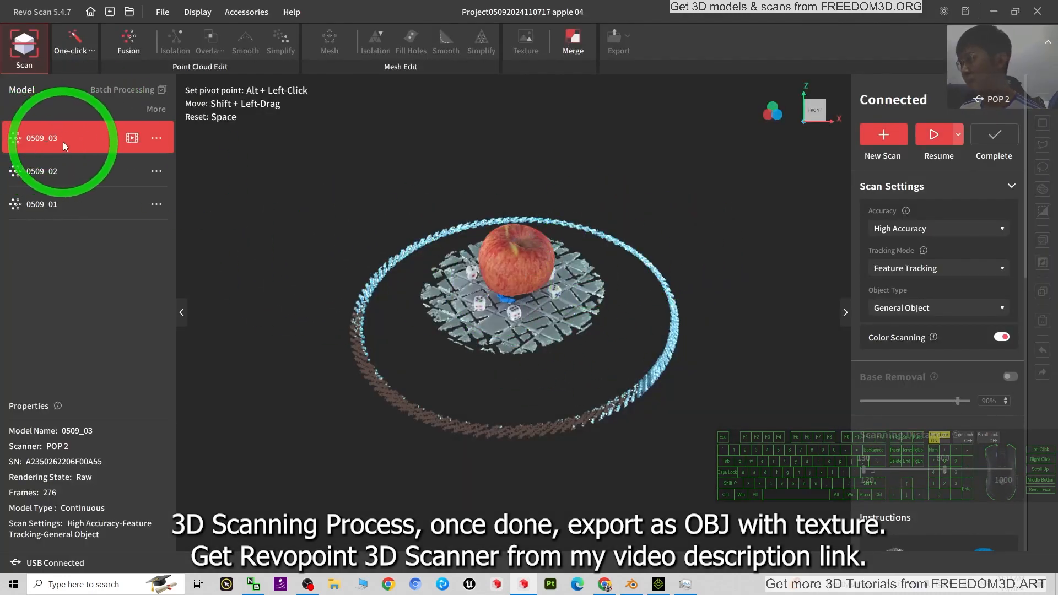
# Fuse scan 0509_03 with the Advanced fusing method at a point distance of 0.38 mm
pyautogui.click(125, 38)
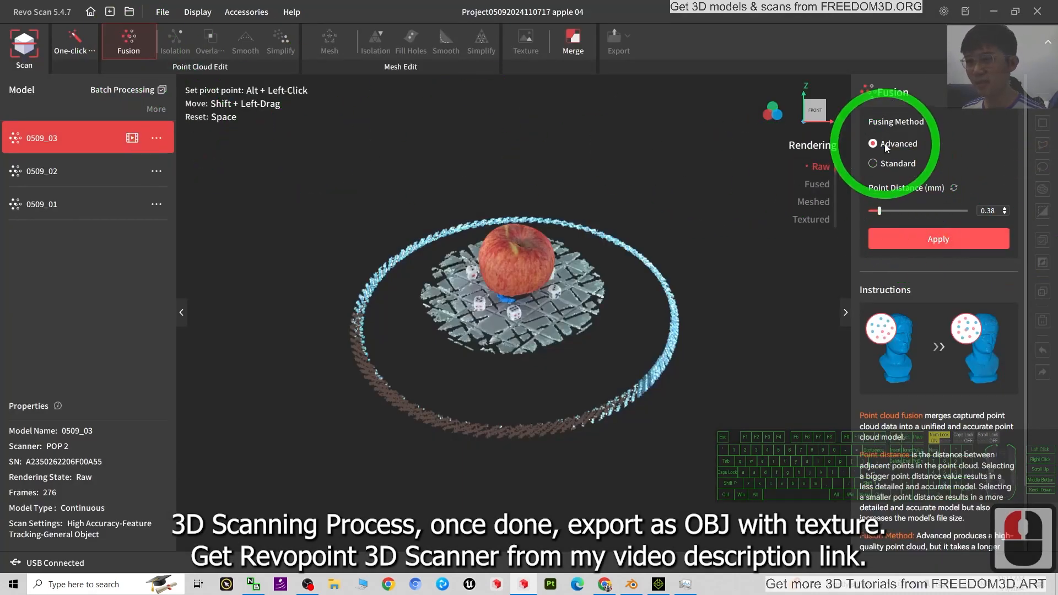
pyautogui.click(944, 240)
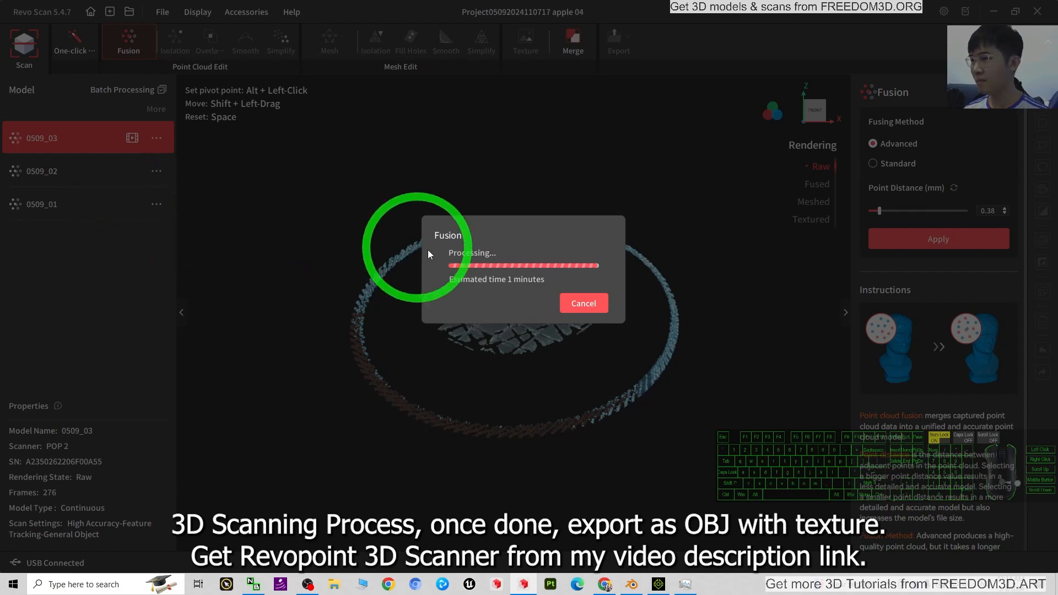
pyautogui.scroll(3, 573, 305)
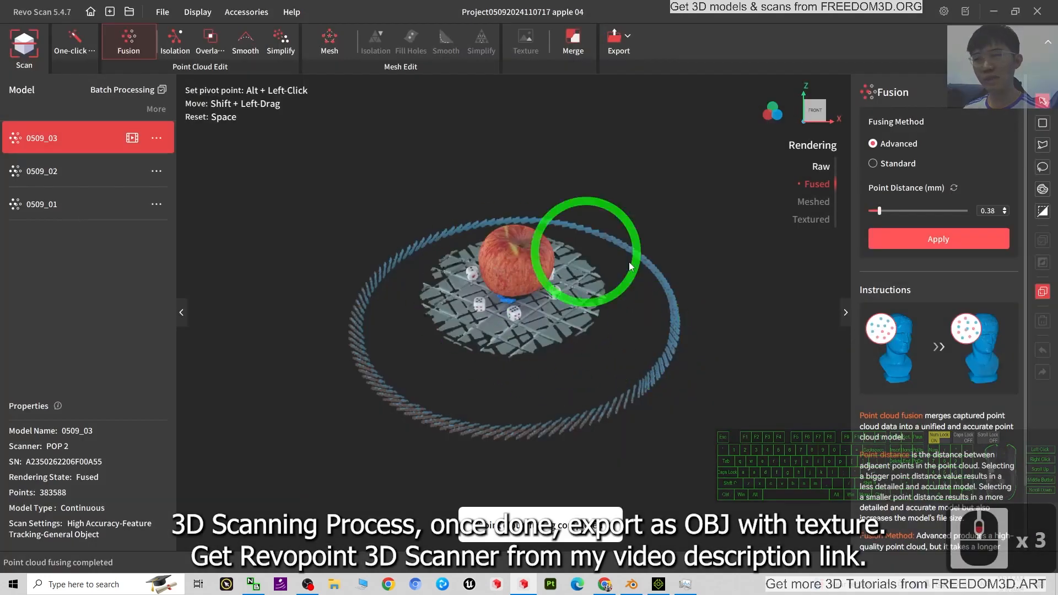
# Delete the turntable surface, dice and surrounding ring from fused scan 0509_03 with a polygon selection, keeping only the apple
pyautogui.moveTo(624, 399); pyautogui.dragTo(561, 322)
pyautogui.click(1038, 146)
pyautogui.click(433, 213)
pyautogui.click(519, 242)
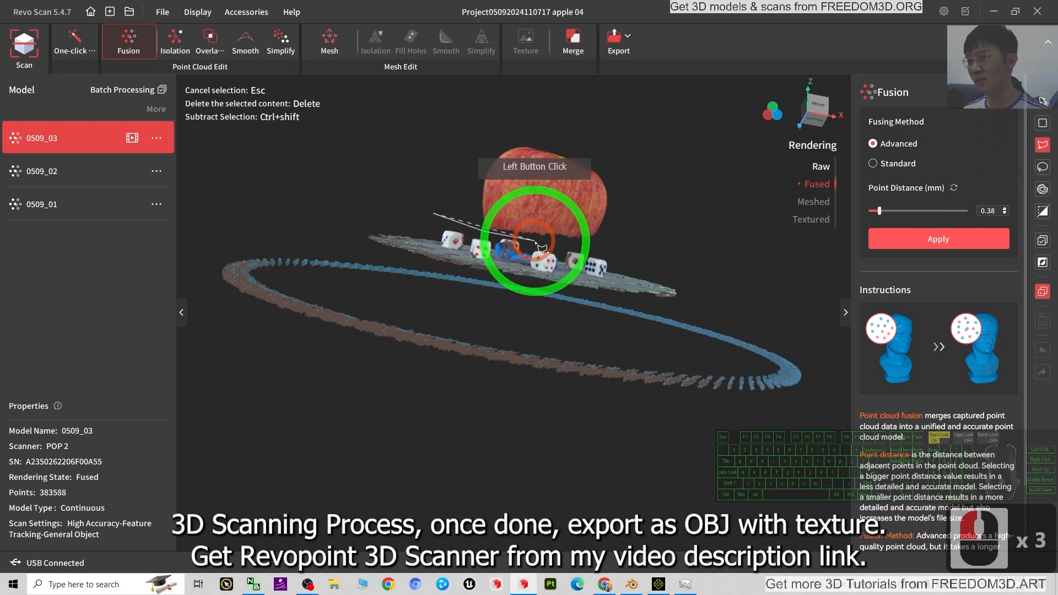
pyautogui.click(613, 249)
pyautogui.click(710, 270)
pyautogui.click(807, 329)
pyautogui.click(834, 398)
pyautogui.click(776, 460)
pyautogui.click(681, 465)
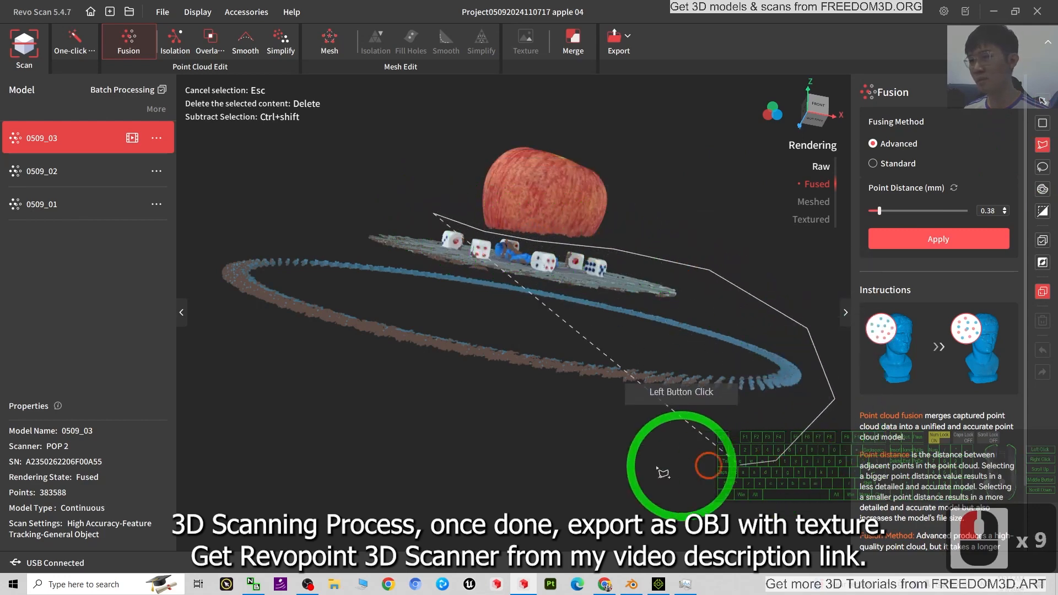
pyautogui.click(498, 442)
pyautogui.click(356, 411)
pyautogui.click(274, 379)
pyautogui.click(228, 334)
pyautogui.click(192, 267)
pyautogui.doubleClick(316, 159)
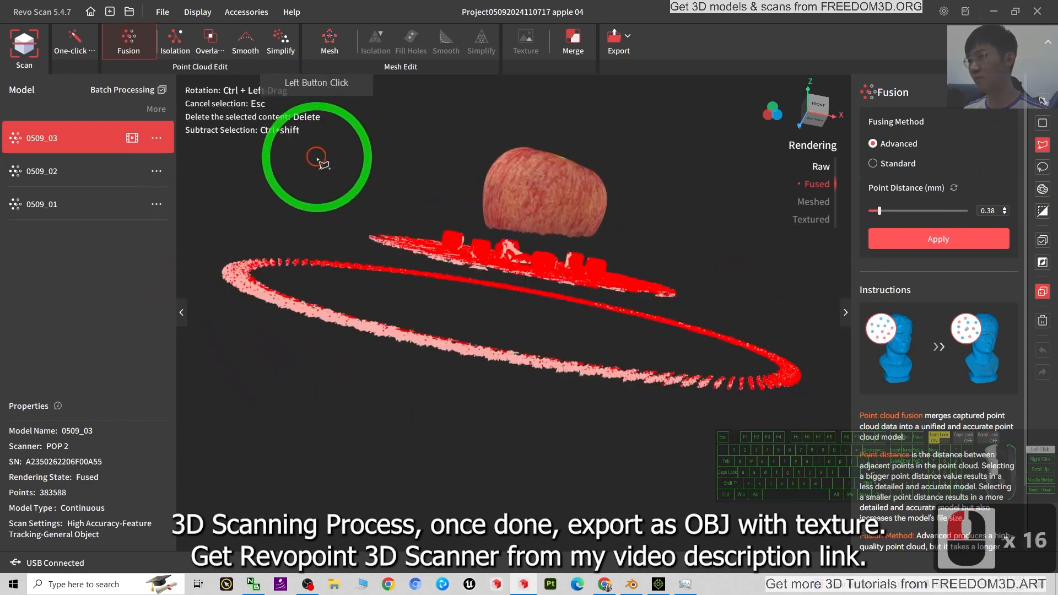
pyautogui.press('Delete')
pyautogui.keyDown('ctrl'); pyautogui.moveTo(317, 165); pyautogui.dragTo(526, 287); pyautogui.keyUp('ctrl')
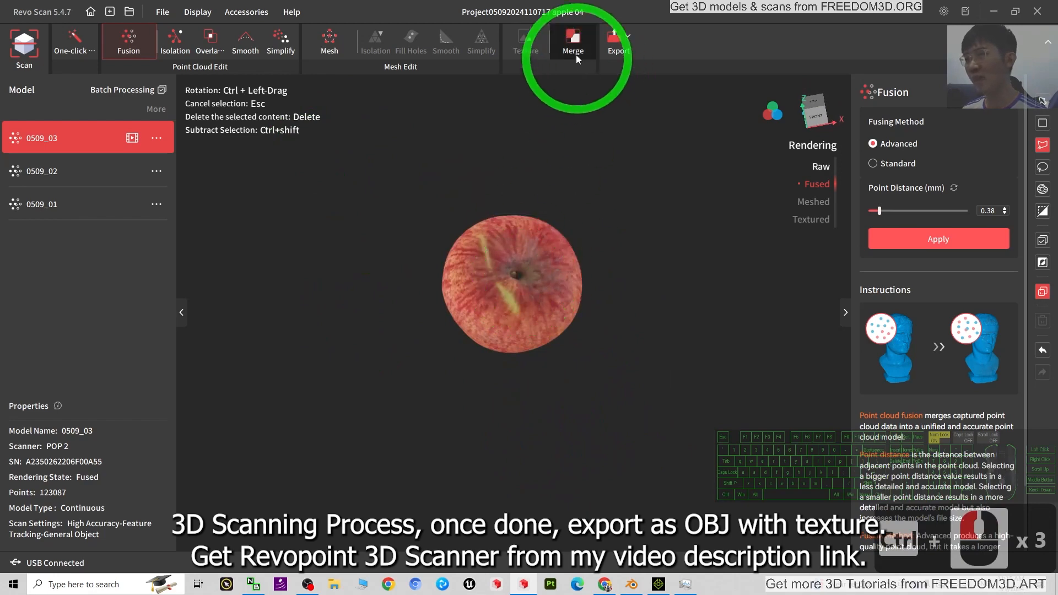
# Select scans 0509_03, 0509_02 and 0509_01 in that order for a Feature merge and preview their alignment
pyautogui.click(578, 63)
pyautogui.click(12, 139)
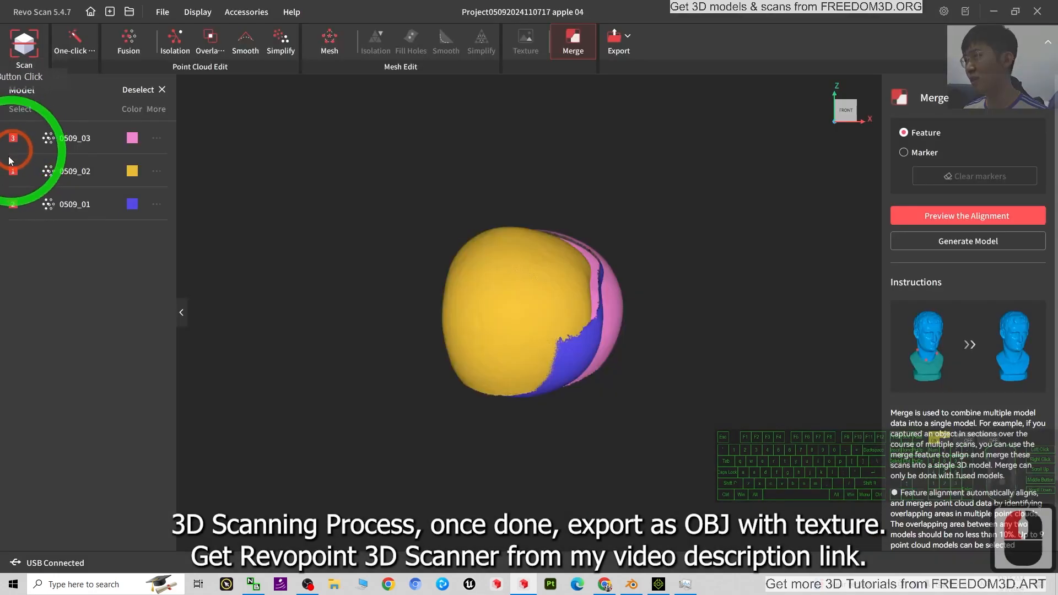
pyautogui.click(12, 171)
pyautogui.click(13, 204)
pyautogui.click(12, 138)
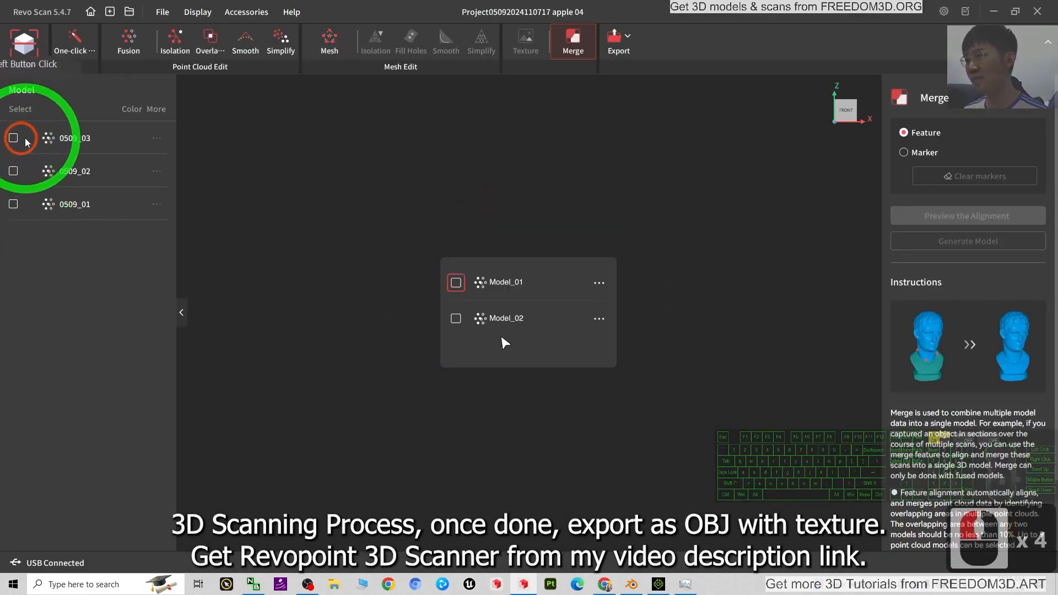
pyautogui.click(13, 138)
pyautogui.click(13, 171)
pyautogui.click(13, 204)
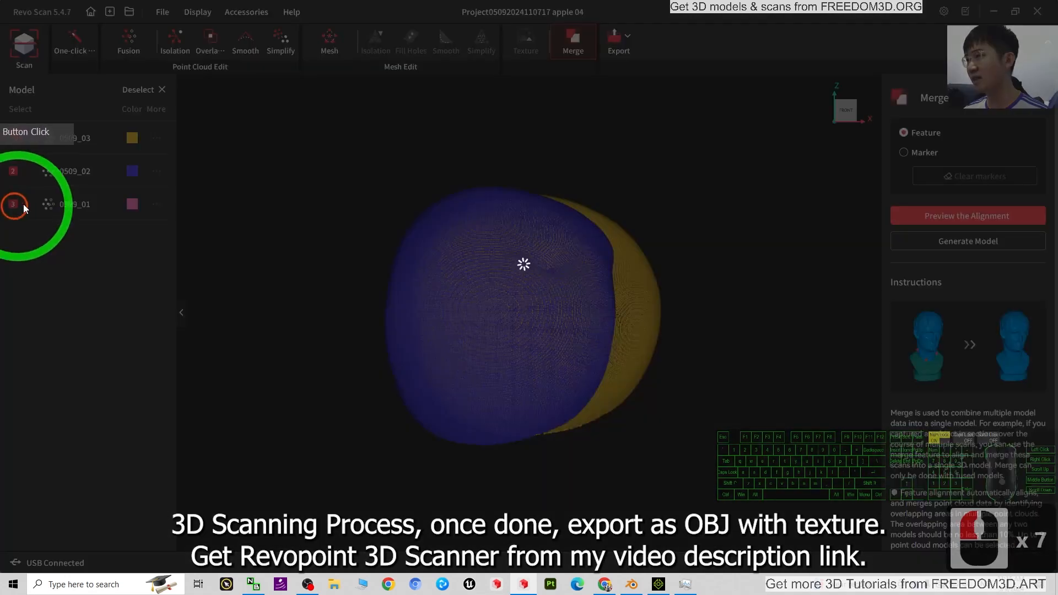
pyautogui.click(946, 216)
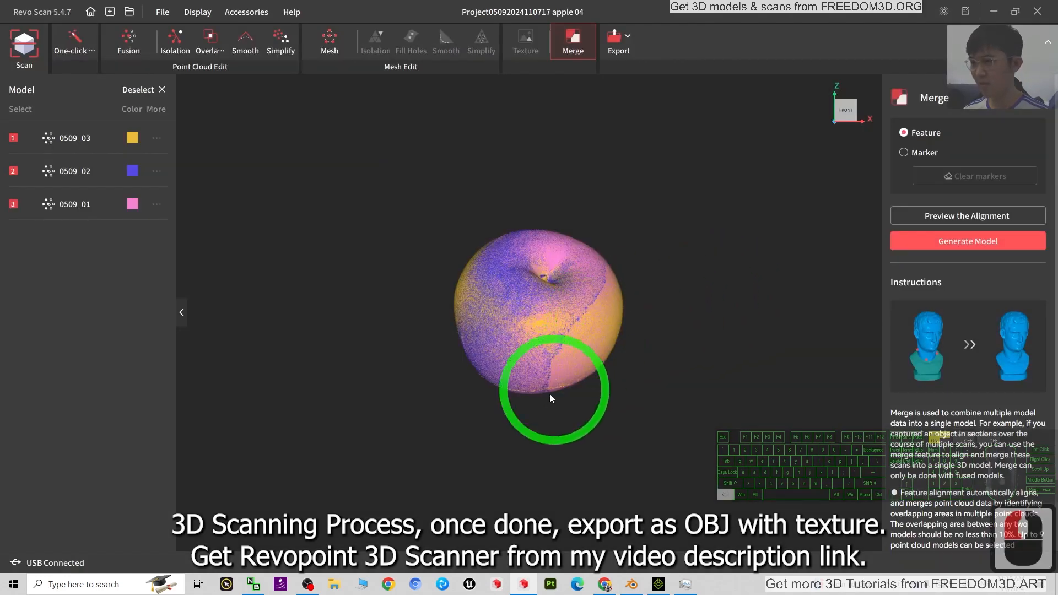
# Check the three aligned scans from all sides, including the stem hollow, and generate the merged model
pyautogui.moveTo(549, 393); pyautogui.dragTo(558, 248)
pyautogui.keyDown('ctrl'); pyautogui.moveTo(573, 208); pyautogui.dragTo(559, 469); pyautogui.keyUp('ctrl')
pyautogui.keyDown('ctrl'); pyautogui.click(591, 292); pyautogui.keyUp('ctrl')
pyautogui.scroll(-4, 606, 290)
pyautogui.scroll(14, 613, 289)
pyautogui.moveTo(547, 213)
pyautogui.keyDown('ctrl'); pyautogui.mouseDown()
pyautogui.moveTo(461, 384)
pyautogui.moveTo(560, 386)
pyautogui.moveTo(573, 354)
pyautogui.moveTo(532, 211)
pyautogui.mouseUp(); pyautogui.keyUp('ctrl')
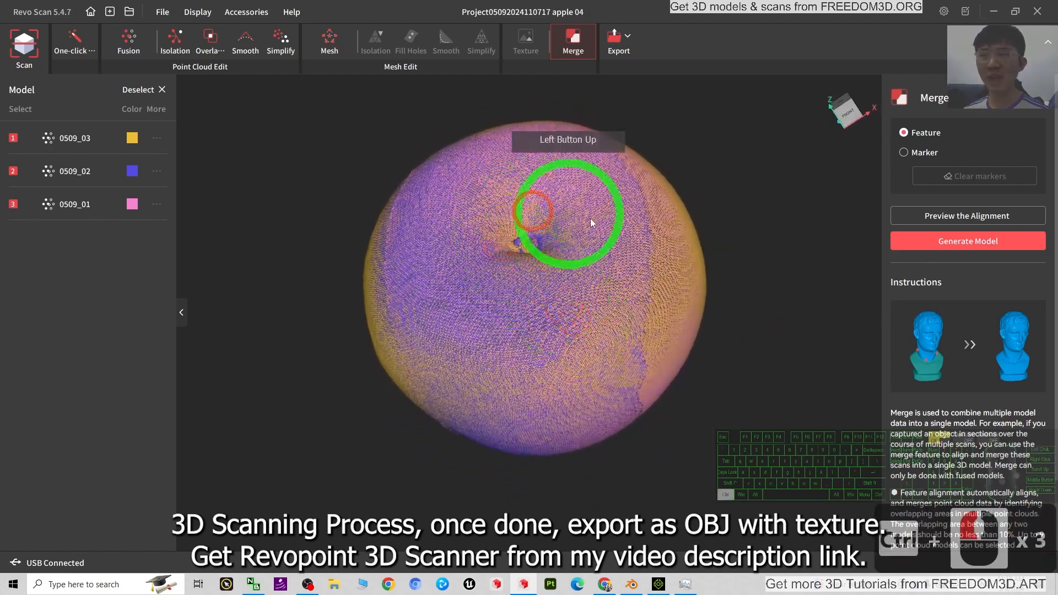
pyautogui.keyDown('ctrl'); pyautogui.moveTo(484, 349); pyautogui.dragTo(570, 292); pyautogui.keyUp('ctrl')
pyautogui.click(967, 242)
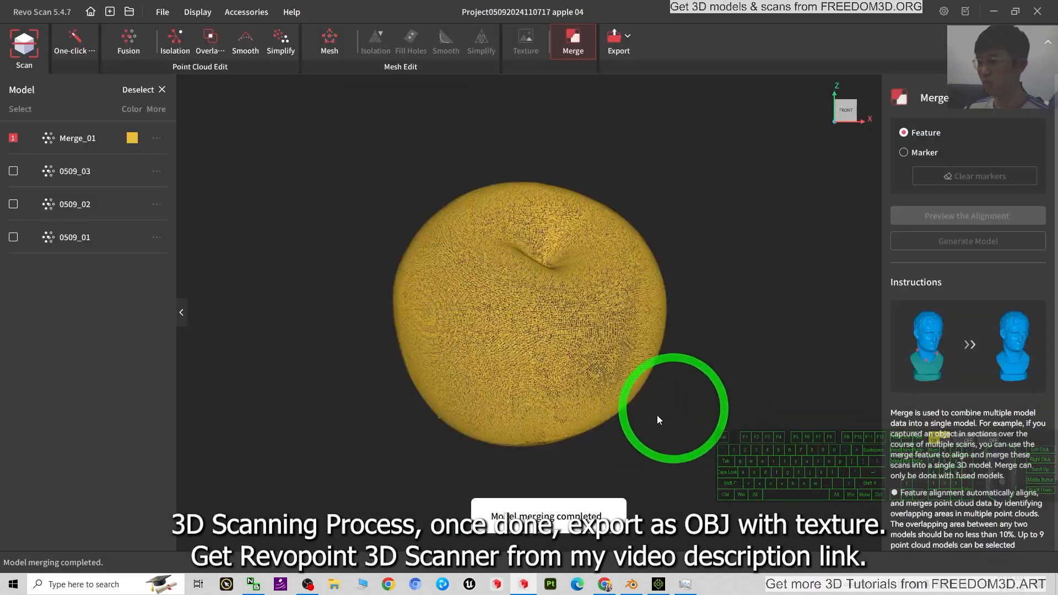
# Mesh Merge_01 at quality 3.6 with automatic hole filling enabled at a 30% ratio
pyautogui.moveTo(656, 415); pyautogui.dragTo(480, 236)
pyautogui.click(336, 40)
pyautogui.click(91, 144)
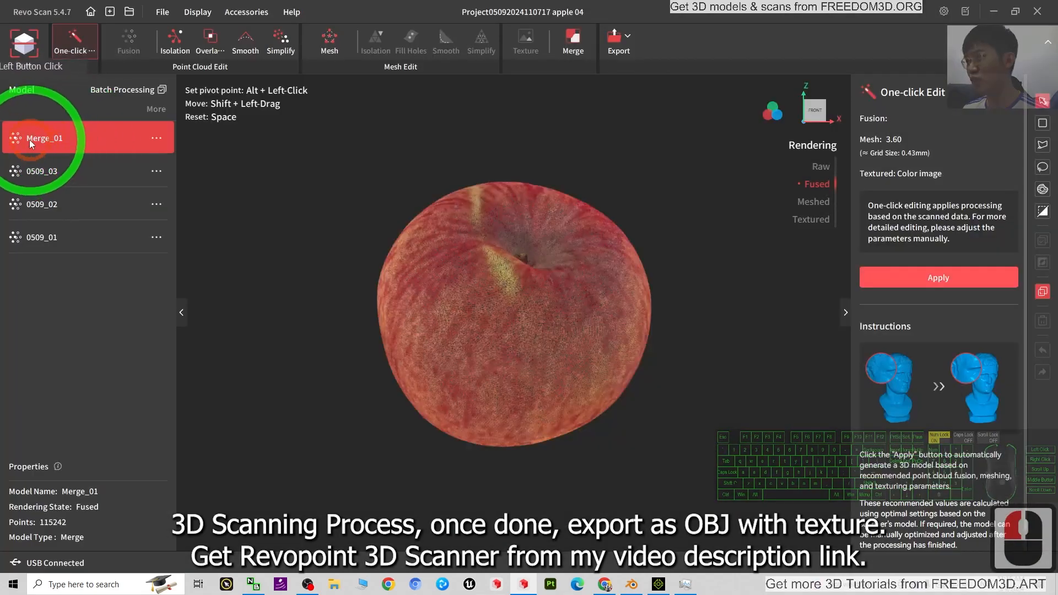
pyautogui.moveTo(557, 427); pyautogui.dragTo(482, 349)
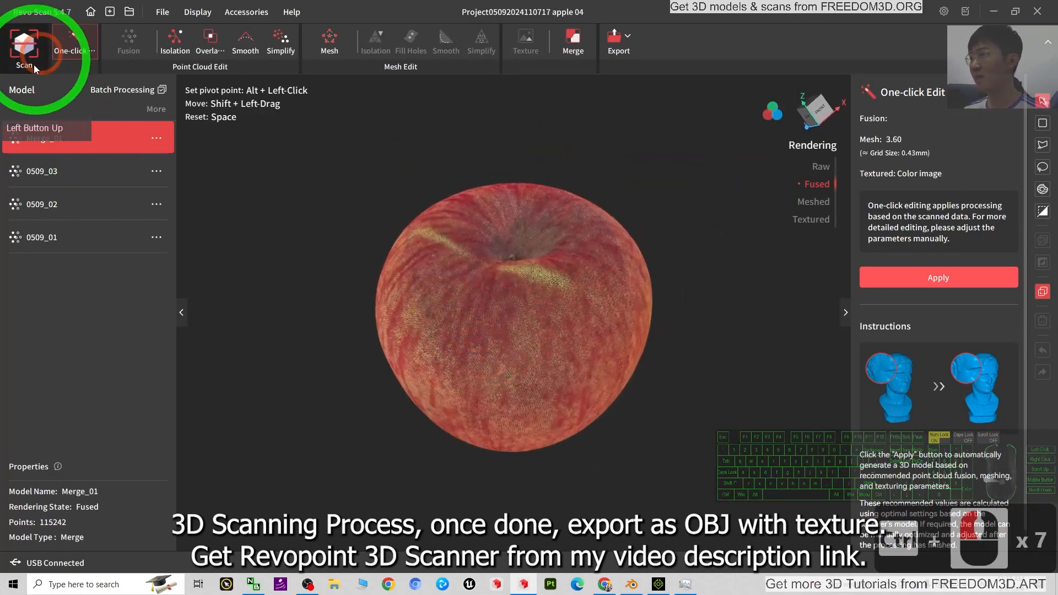
pyautogui.click(334, 50)
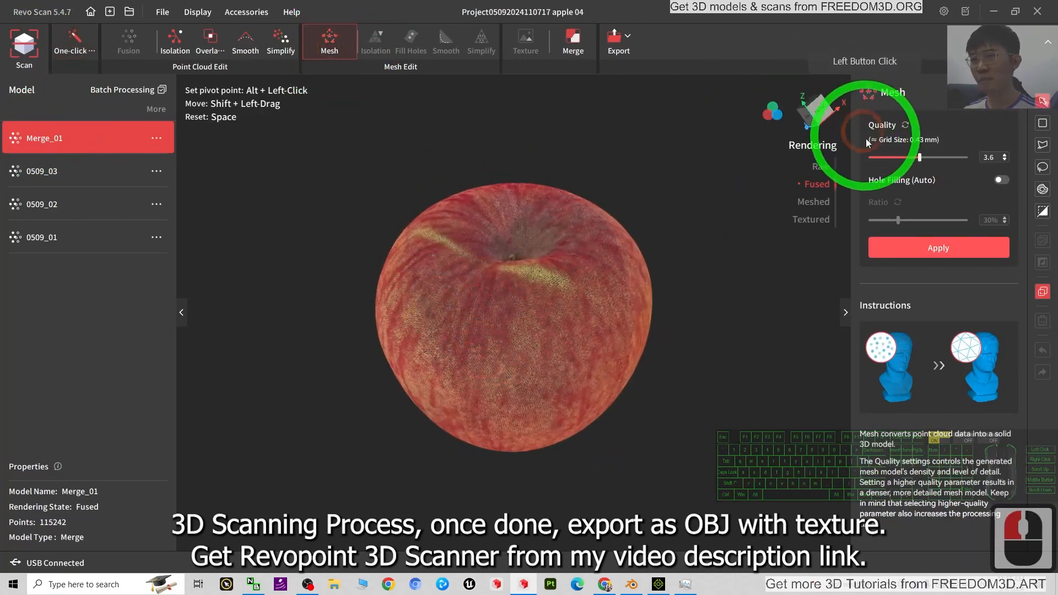
pyautogui.click(999, 180)
pyautogui.moveTo(580, 226); pyautogui.dragTo(513, 263)
pyautogui.scroll(19, 514, 263)
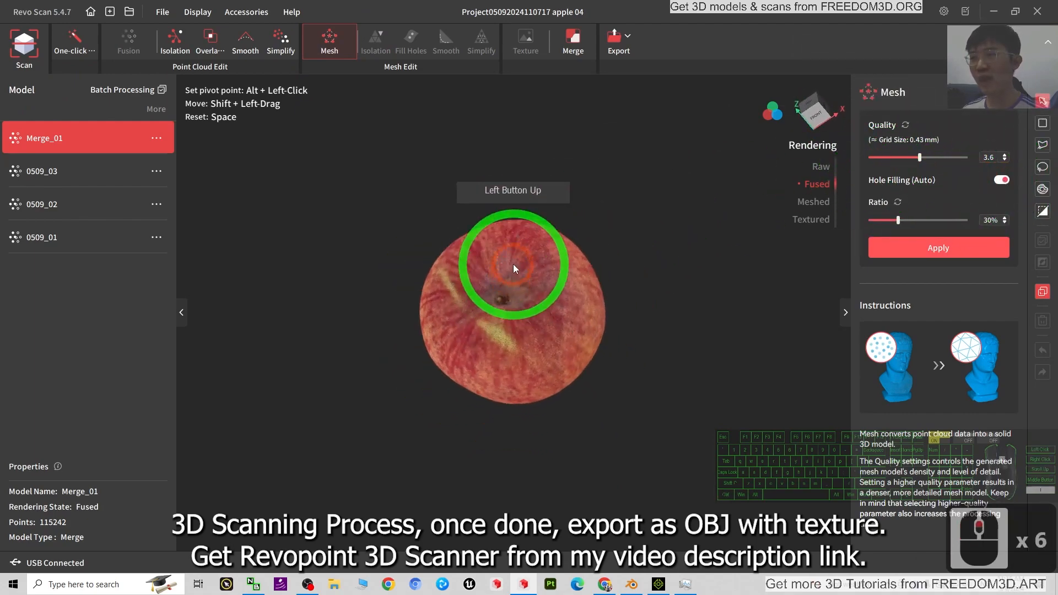
pyautogui.scroll(2, 483, 267)
pyautogui.keyDown('ctrl'); pyautogui.moveTo(471, 408); pyautogui.dragTo(495, 275); pyautogui.keyUp('ctrl')
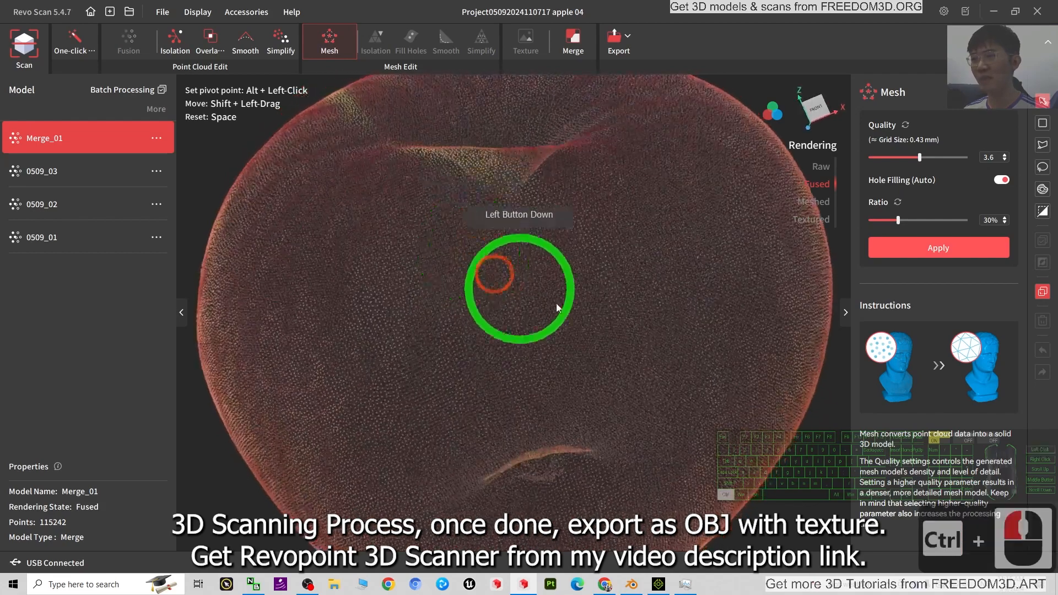
pyautogui.scroll(-11, 558, 351)
pyautogui.click(940, 248)
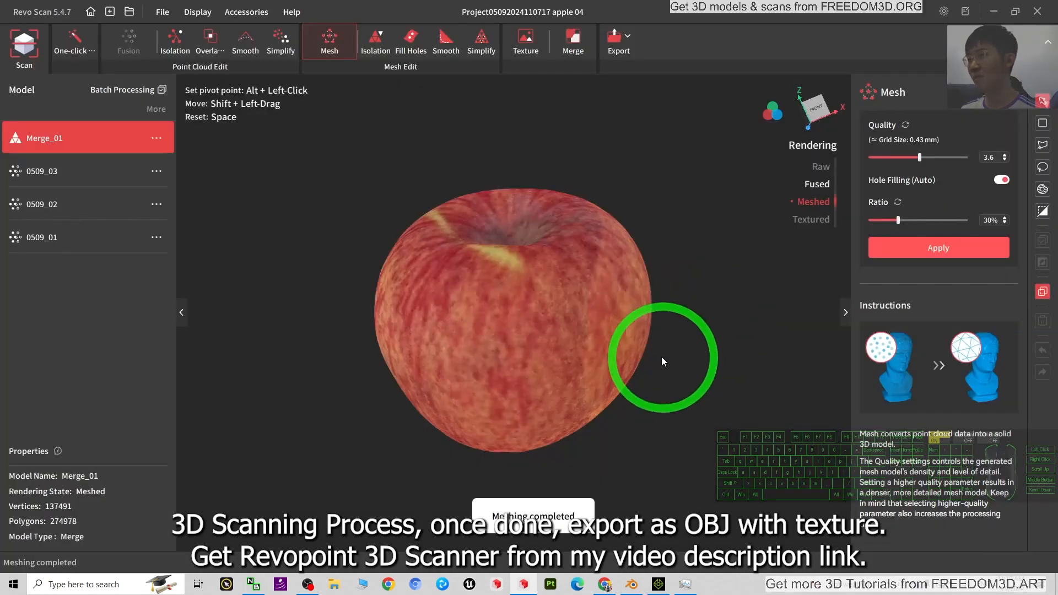
# Apply Color image texture mapping to the meshed Merge_01 and check the textured apple
pyautogui.scroll(7, 652, 347)
pyautogui.moveTo(643, 340); pyautogui.dragTo(632, 315)
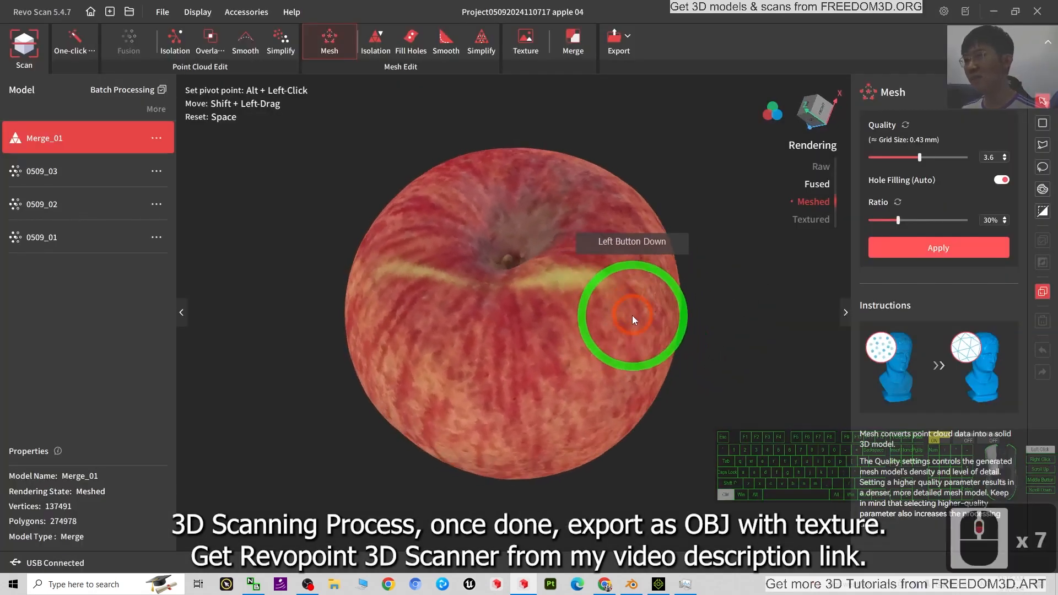
pyautogui.click(527, 44)
pyautogui.click(953, 140)
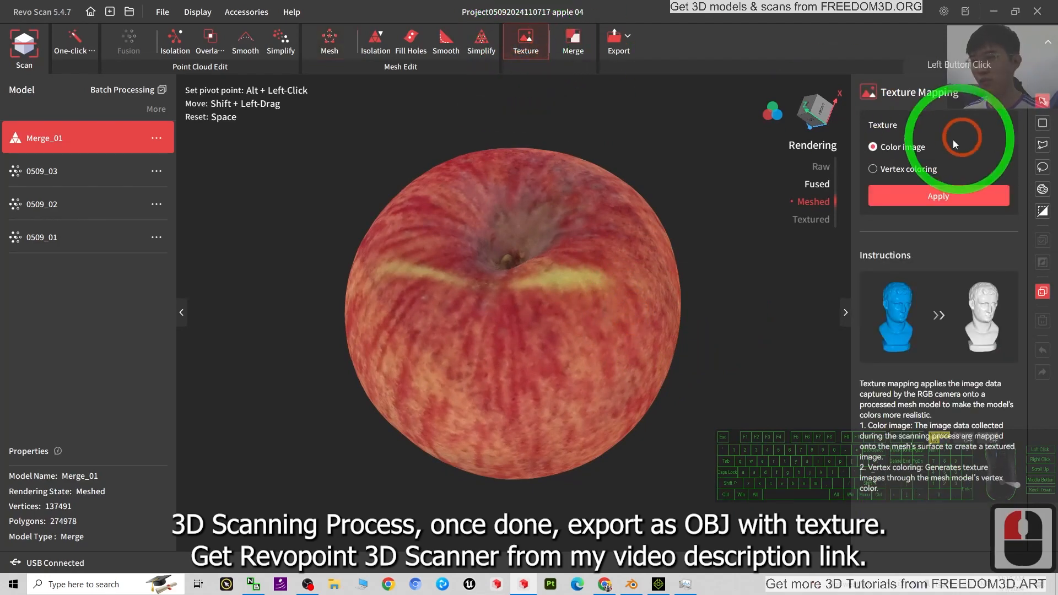
pyautogui.click(933, 200)
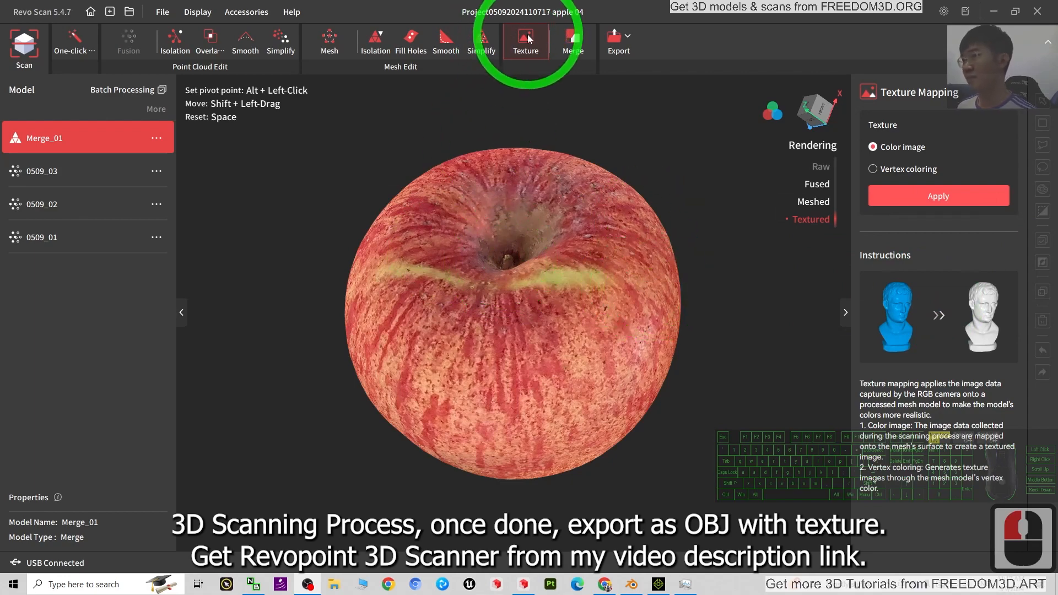
pyautogui.moveTo(487, 405); pyautogui.dragTo(412, 284)
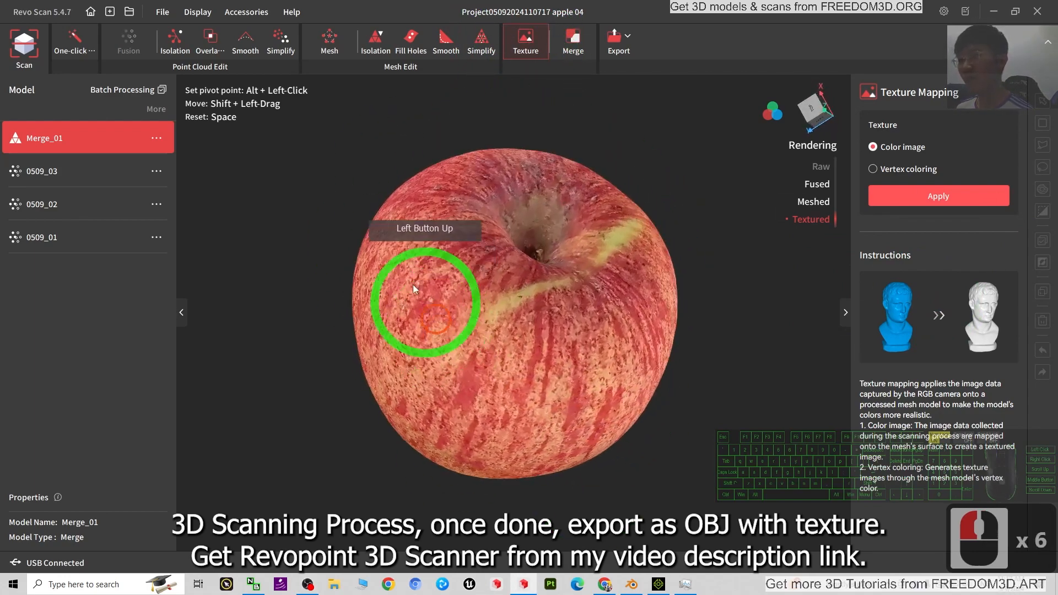
# Shrink the scanning window to uncover the desktop and create a desktop folder named apple04
pyautogui.click(164, 12)
pyautogui.click(175, 110)
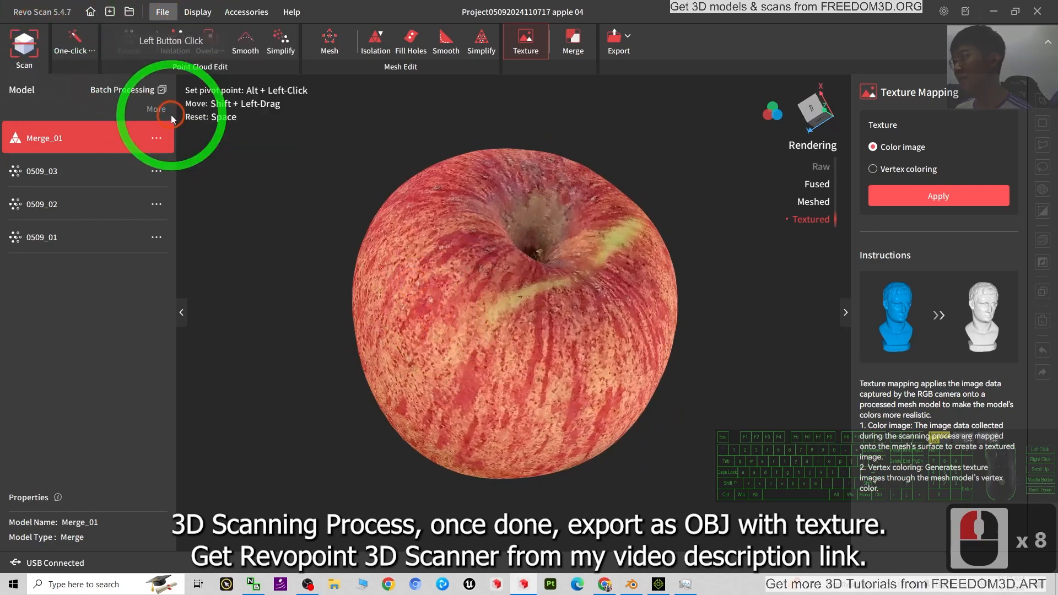
pyautogui.moveTo(545, 12); pyautogui.dragTo(456, 45)
pyautogui.moveTo(581, 198); pyautogui.dragTo(584, 337)
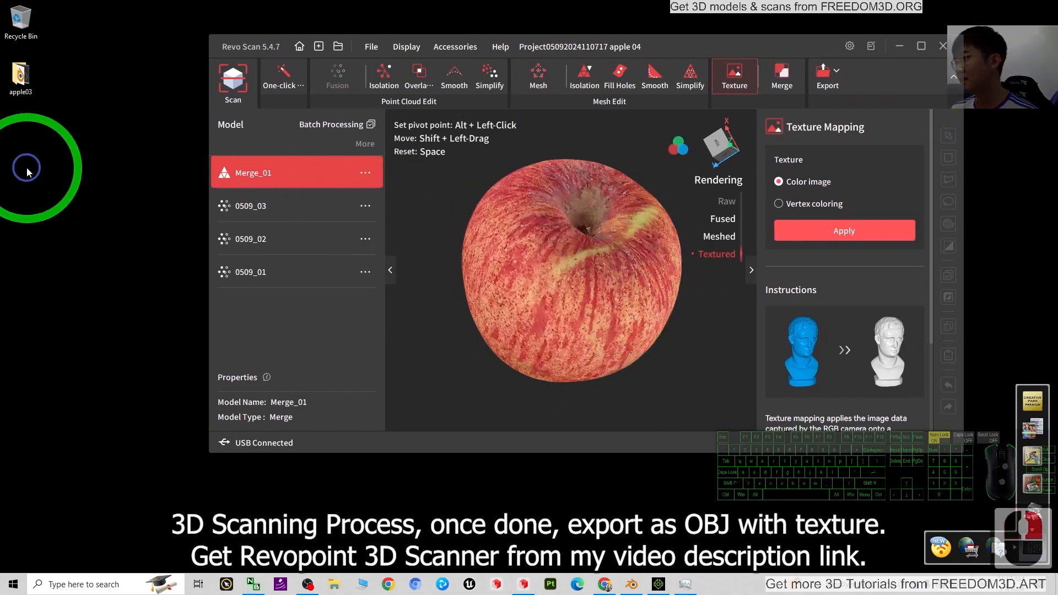
pyautogui.rightClick(26, 168)
pyautogui.click(93, 298)
pyautogui.click(211, 298)
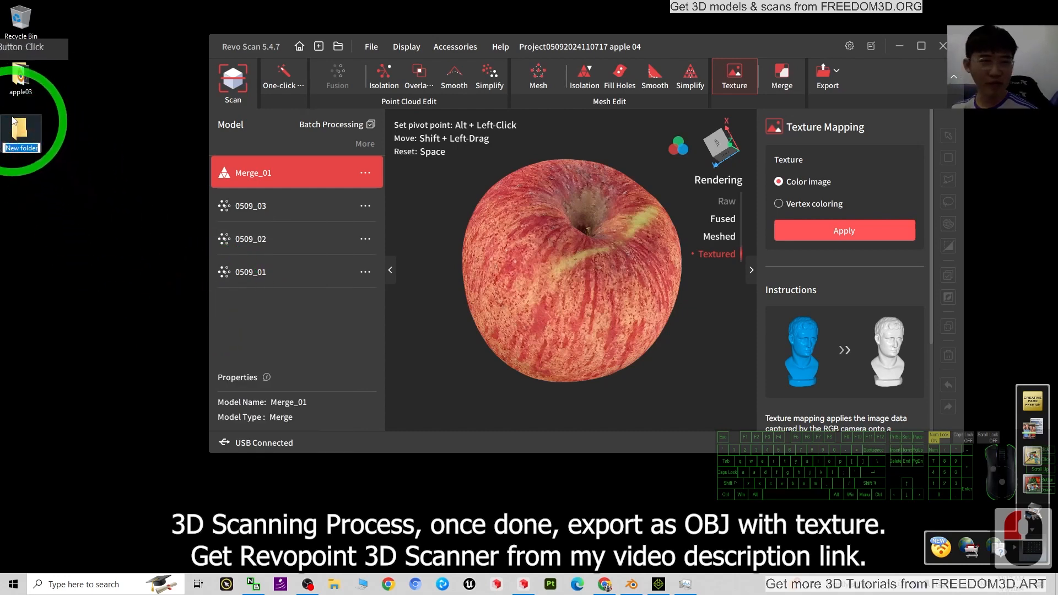
pyautogui.write('apple')
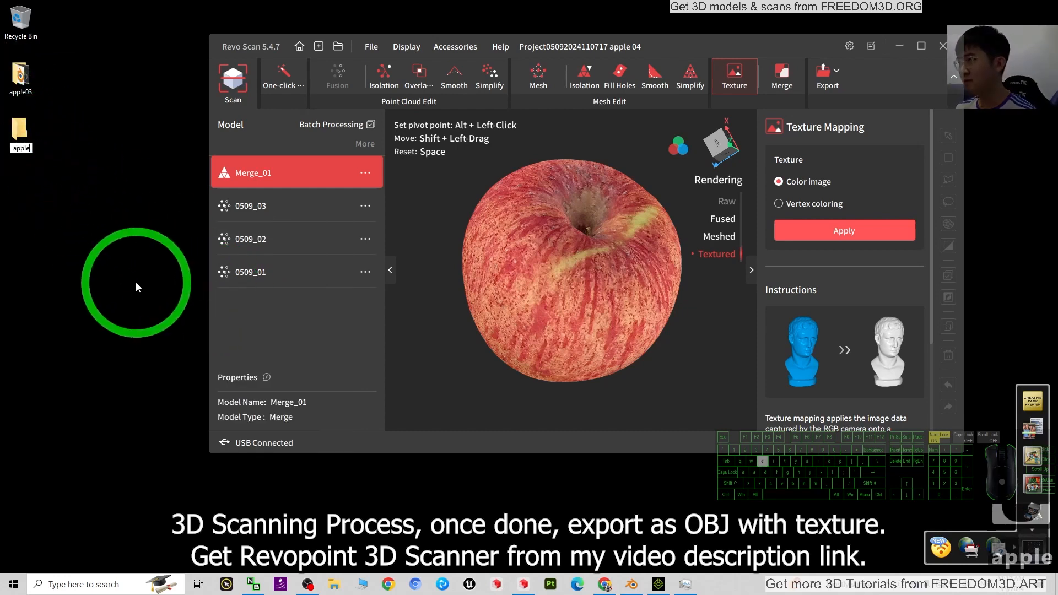
pyautogui.write('04')
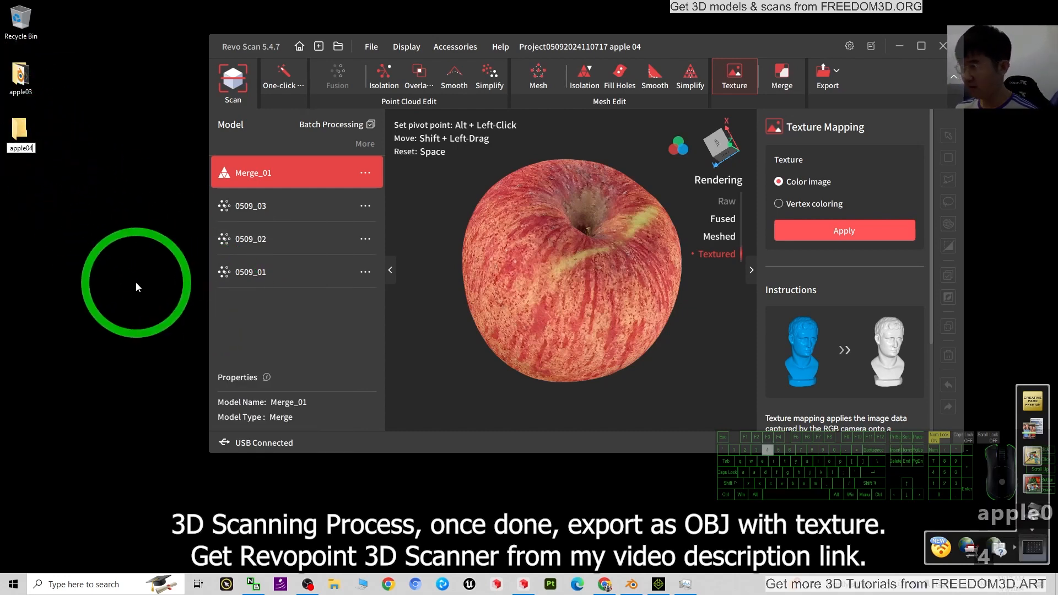
pyautogui.click(101, 255)
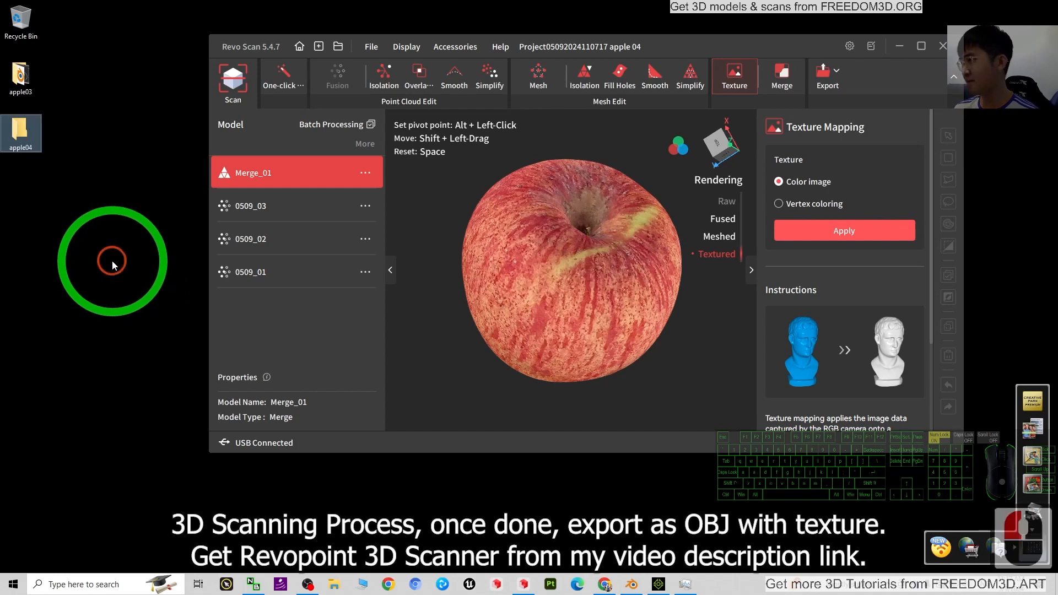
# Start exporting the texture model of Merge_01 and set the file type to obj
pyautogui.click(362, 173)
pyautogui.moveTo(373, 185)
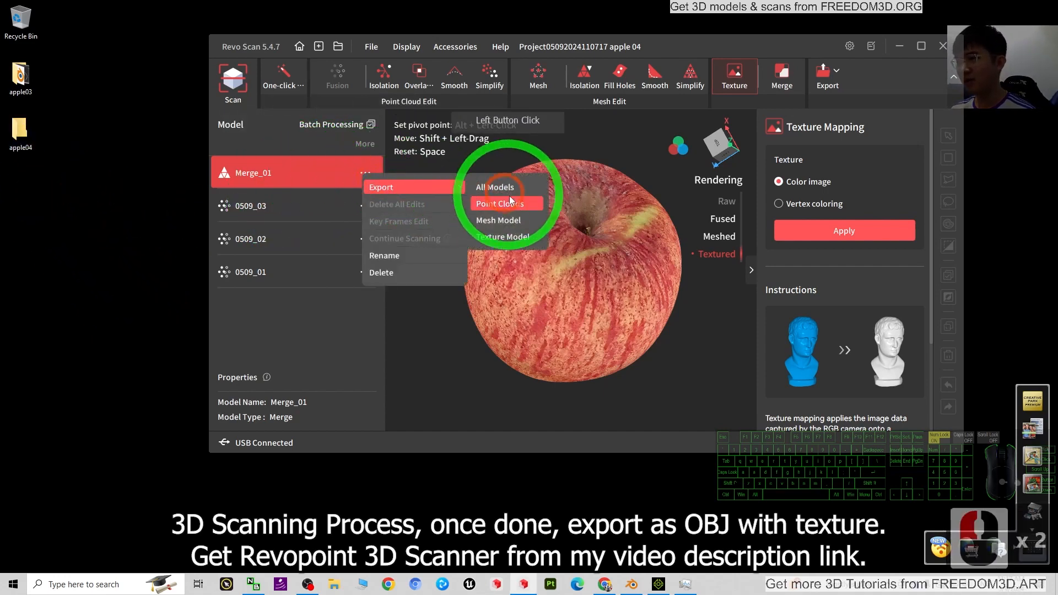
pyautogui.click(520, 236)
pyautogui.click(298, 288)
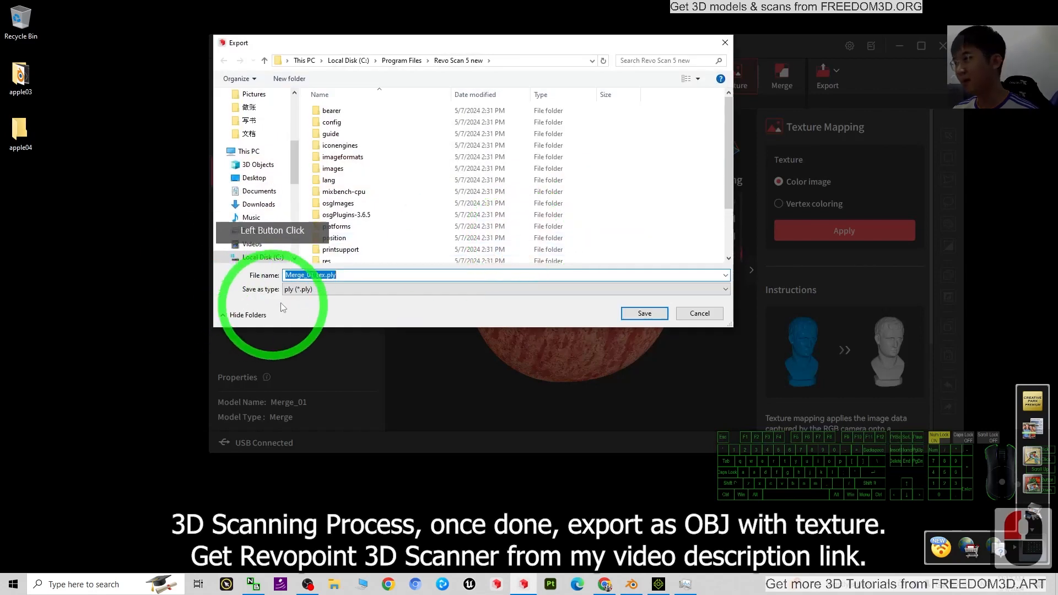
pyautogui.click(297, 315)
pyautogui.click(399, 323)
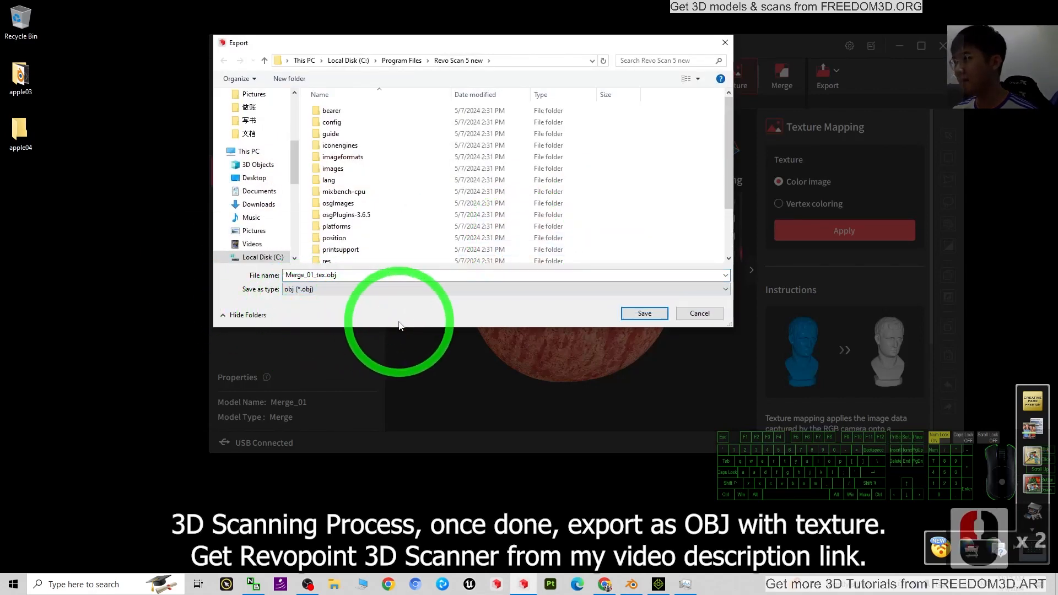
# Save the exported model as "apple 04" in the desktop folder apple04 and close the completion message
pyautogui.click(253, 178)
pyautogui.click(409, 125)
pyautogui.doubleClick(409, 124)
pyautogui.click(353, 274)
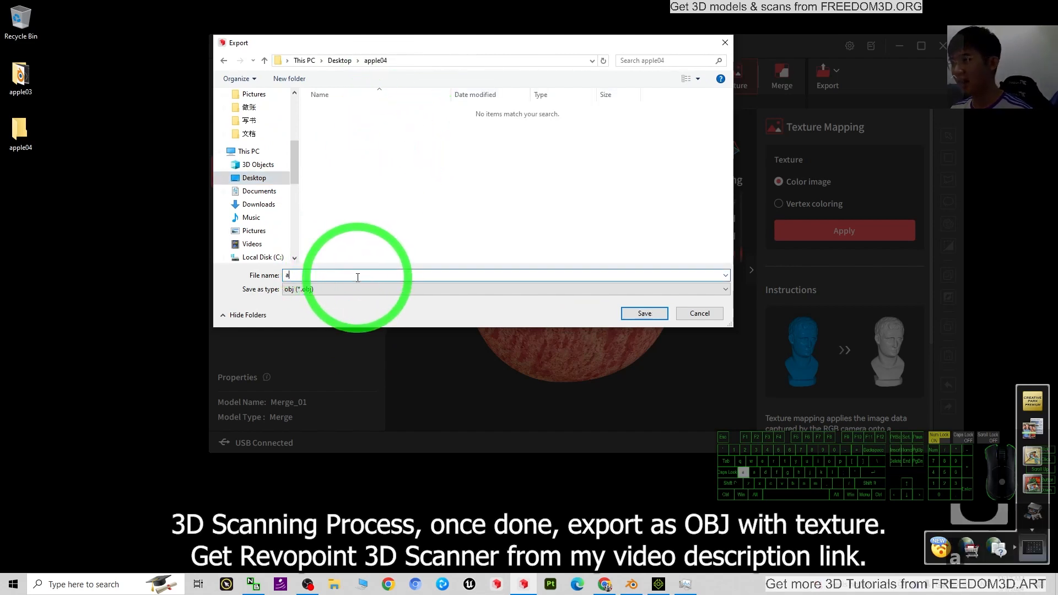
pyautogui.write('apple 04')
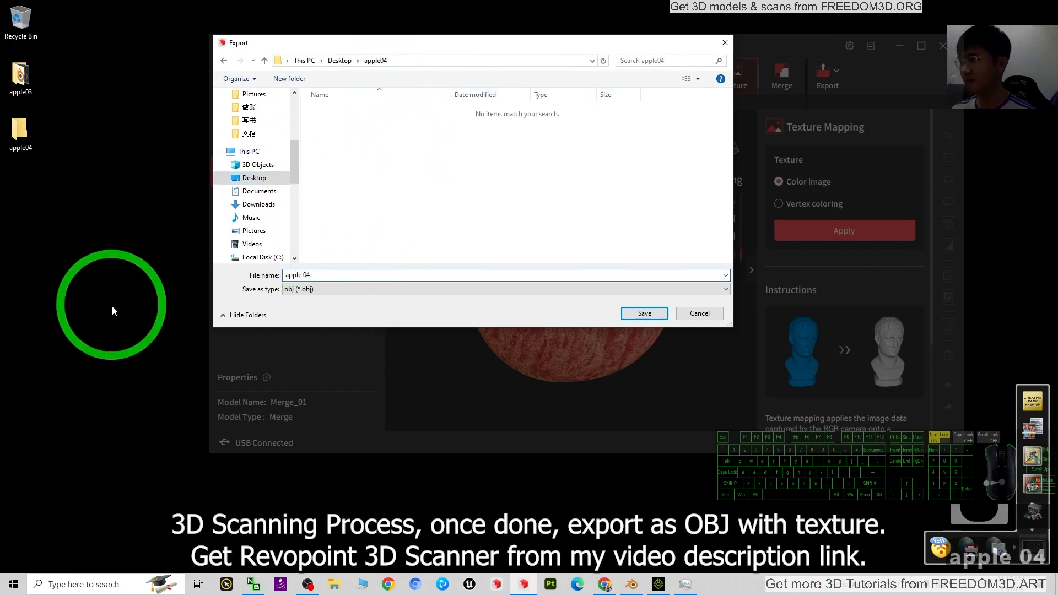
pyautogui.click(643, 314)
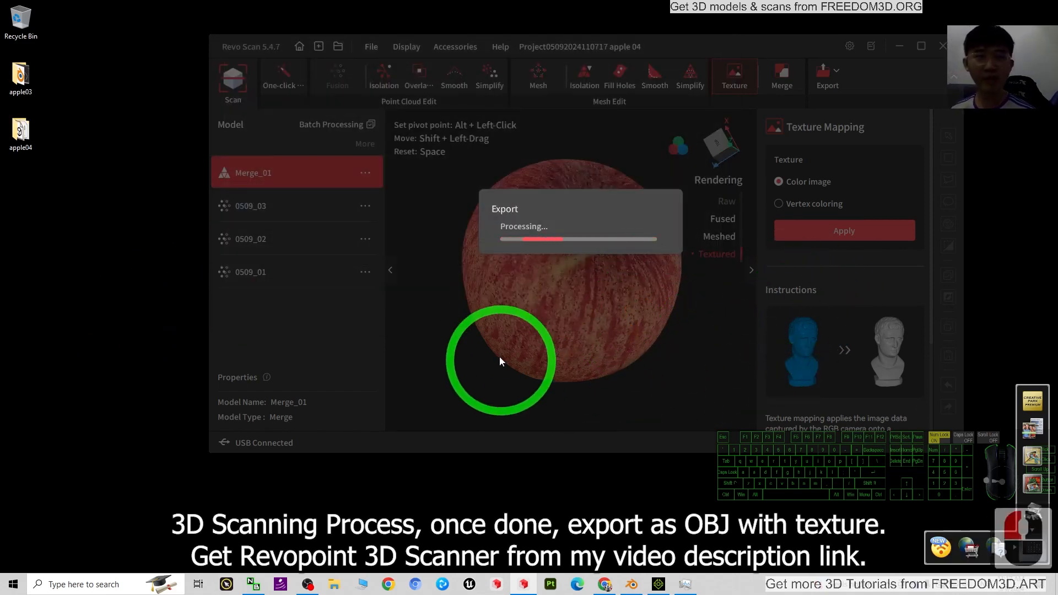
pyautogui.click(518, 294)
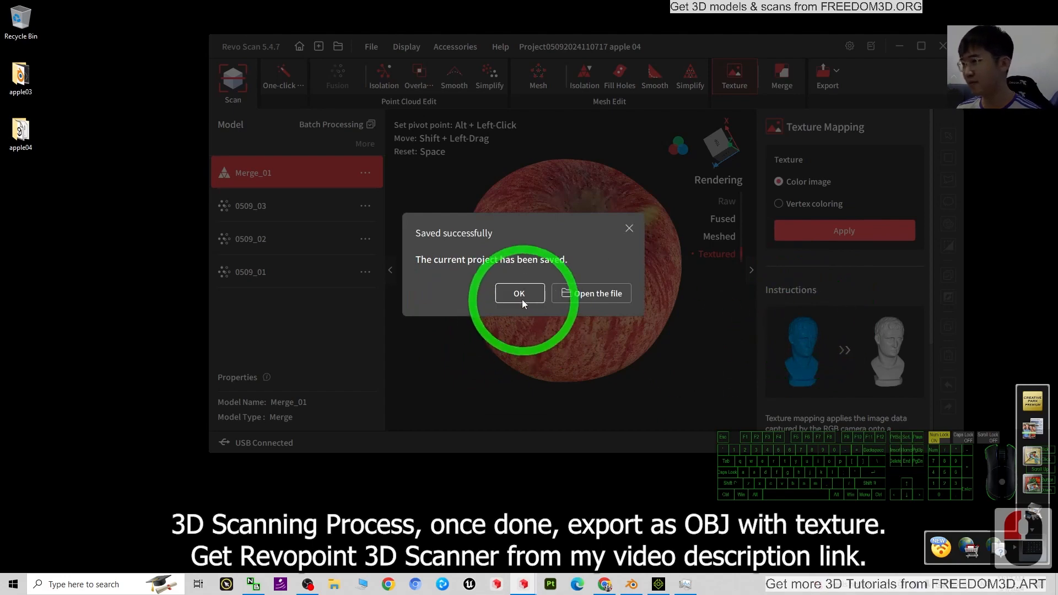
# Open the apple04 folder and view apple 04.obj in 3D Viewer to check the export
pyautogui.click(22, 145)
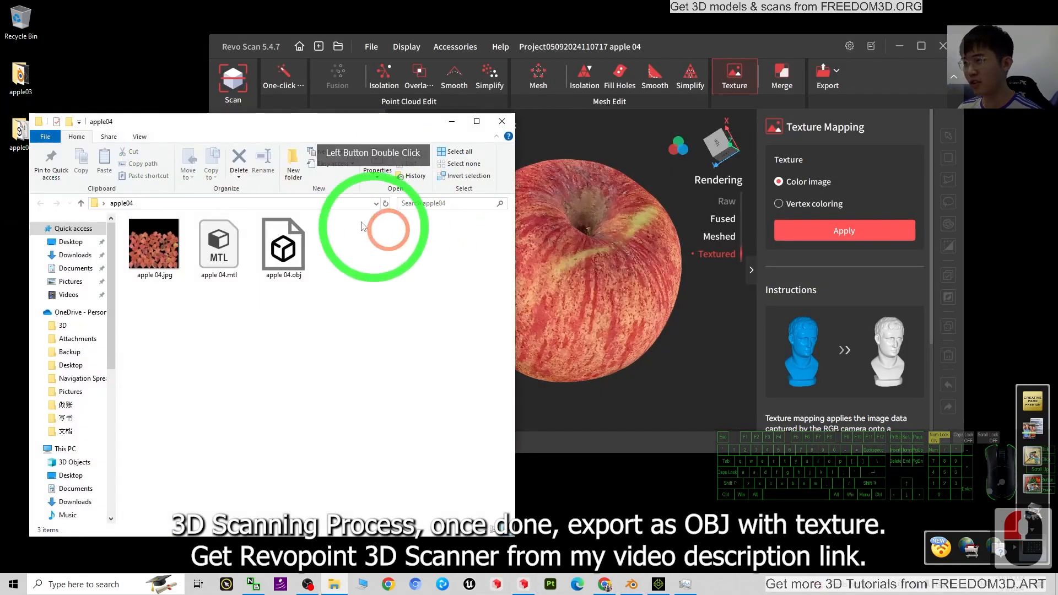
pyautogui.click(429, 226)
pyautogui.doubleClick(429, 225)
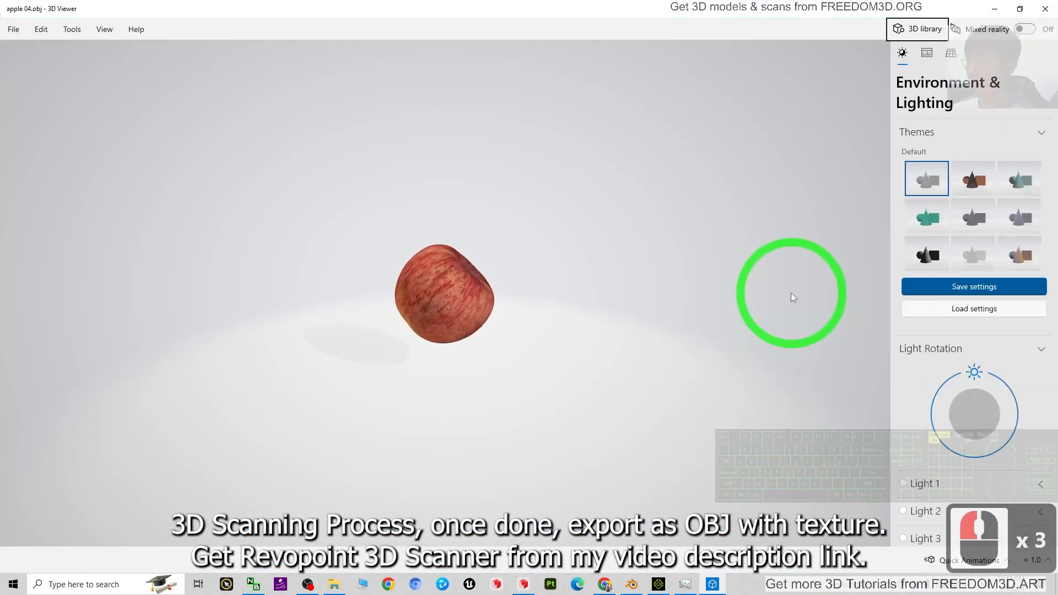
# Inspect the textured apple from several sides in 3D Viewer and return to apple 04.obj in its folder
pyautogui.moveTo(576, 328); pyautogui.dragTo(381, 270)
pyautogui.moveTo(344, 206); pyautogui.dragTo(401, 309)
pyautogui.moveTo(432, 262); pyautogui.dragTo(417, 282)
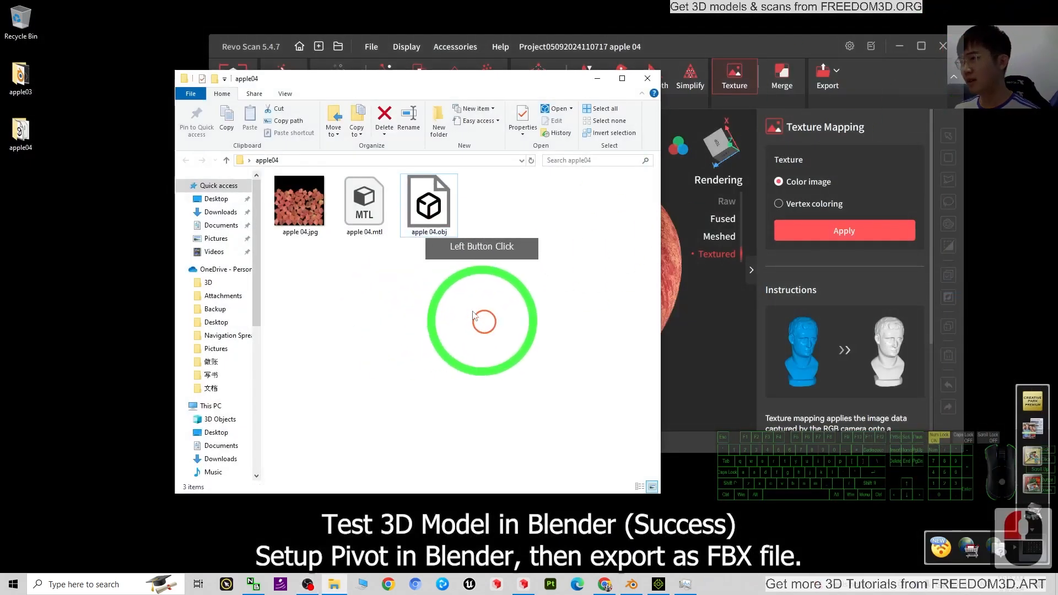
pyautogui.click(430, 226)
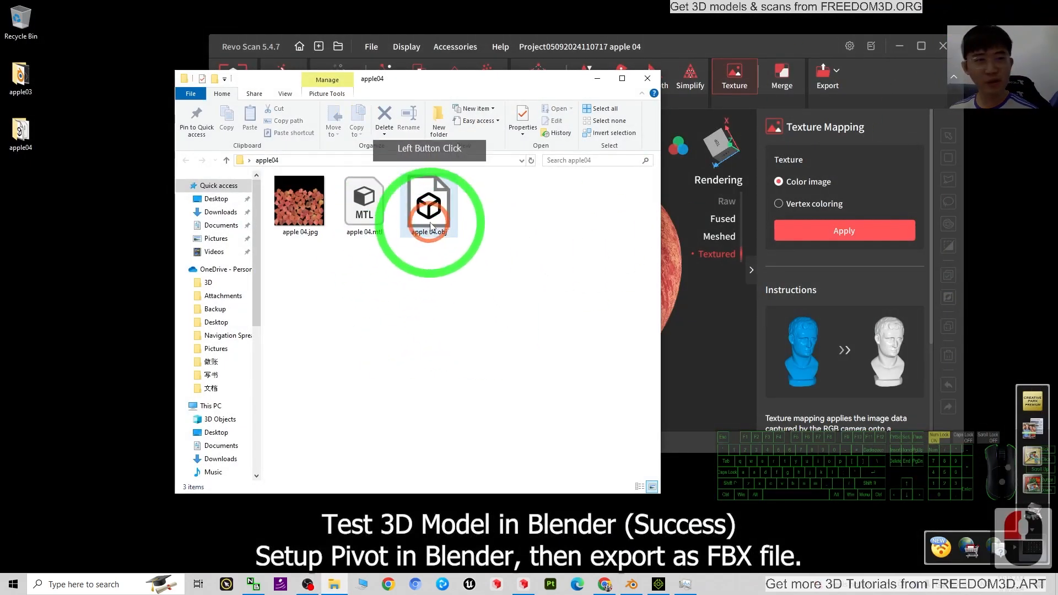
# Switch to Blender and delete the default cube, camera and light from the scene
pyautogui.click(631, 584)
pyautogui.click(499, 193)
pyautogui.moveTo(398, 5); pyautogui.dragTo(598, 89)
pyautogui.click(564, 281)
pyautogui.click(558, 284)
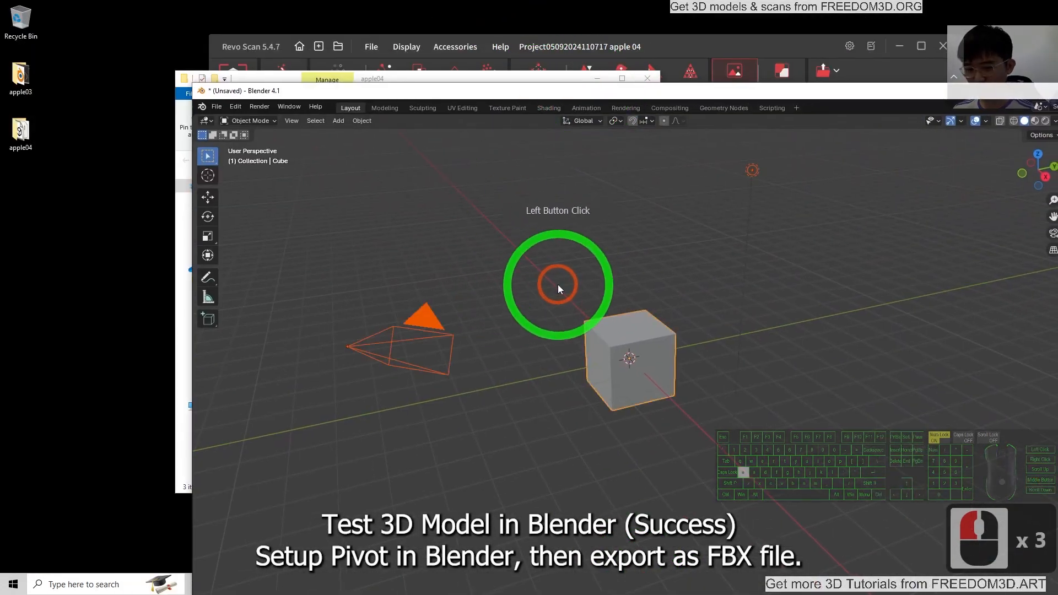
pyautogui.press('a')
pyautogui.press('Delete')
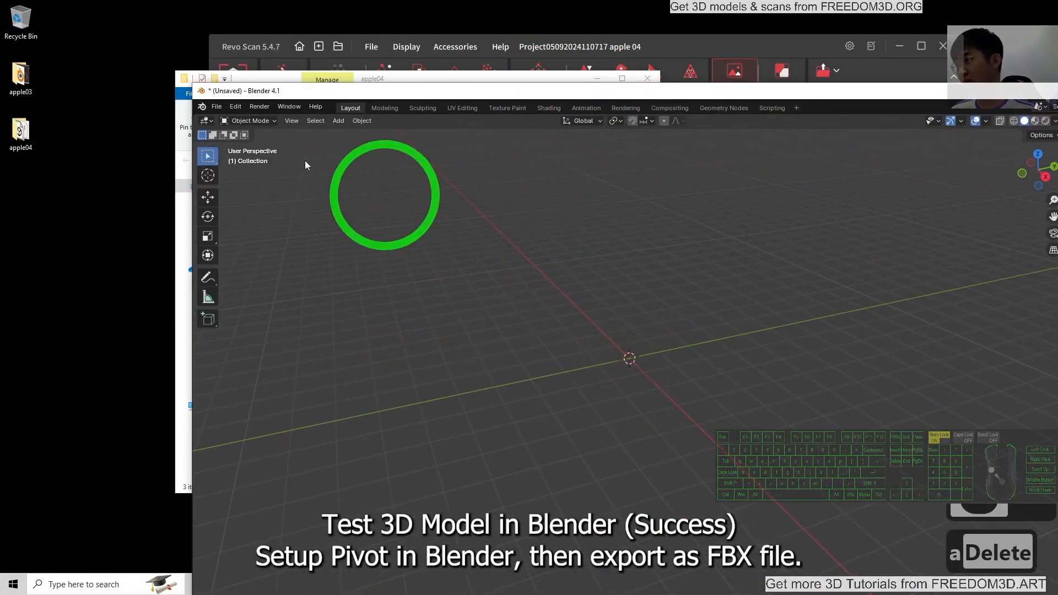
# Import apple 04.obj as Wavefront OBJ from the desktop folder apple04 with a scale of 0.001
pyautogui.click(217, 107)
pyautogui.moveTo(270, 267)
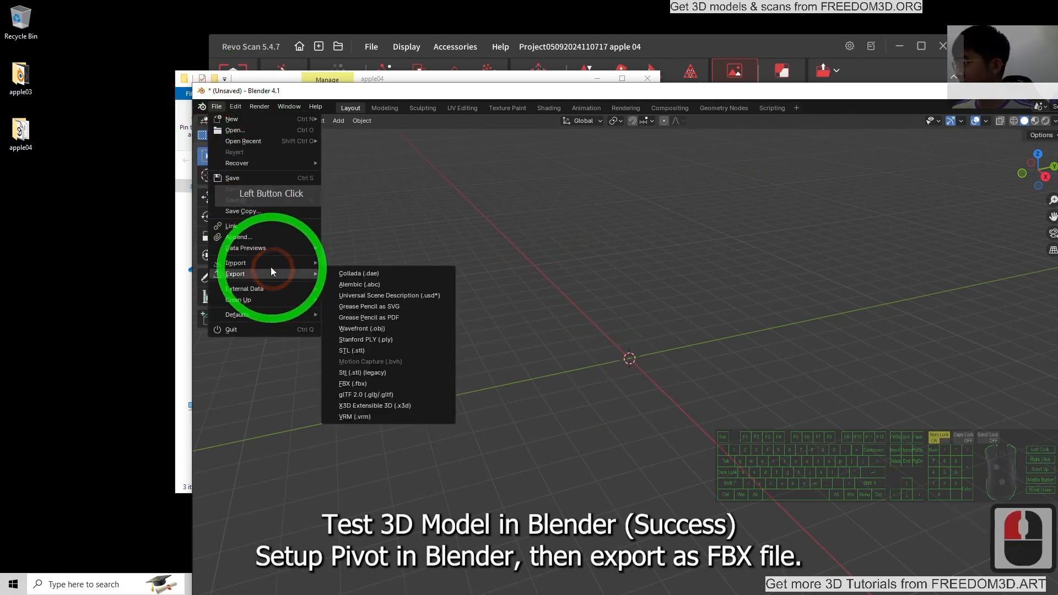
pyautogui.click(361, 306)
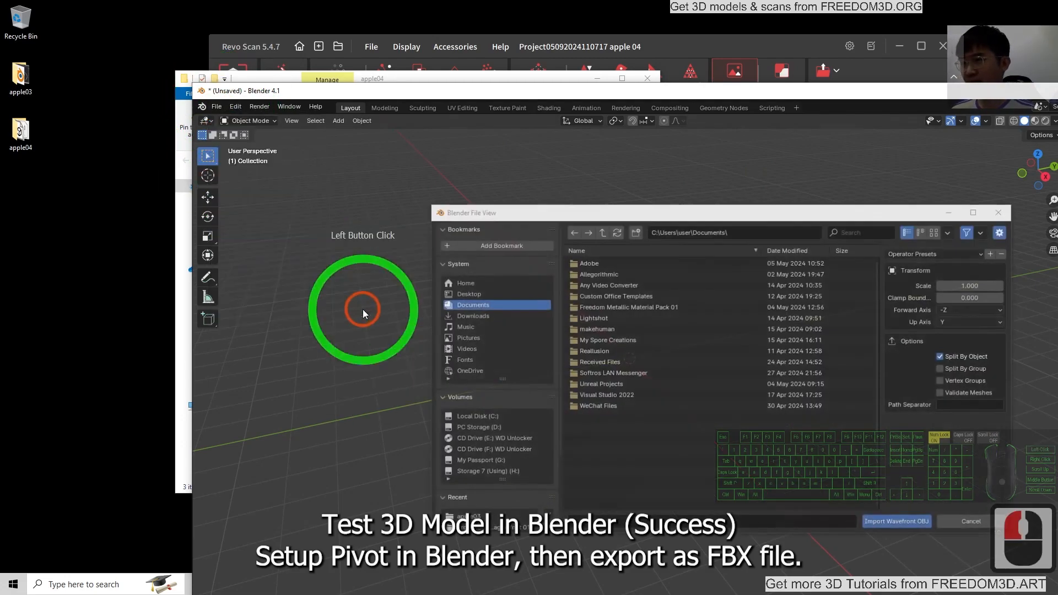
pyautogui.click(467, 293)
pyautogui.doubleClick(600, 276)
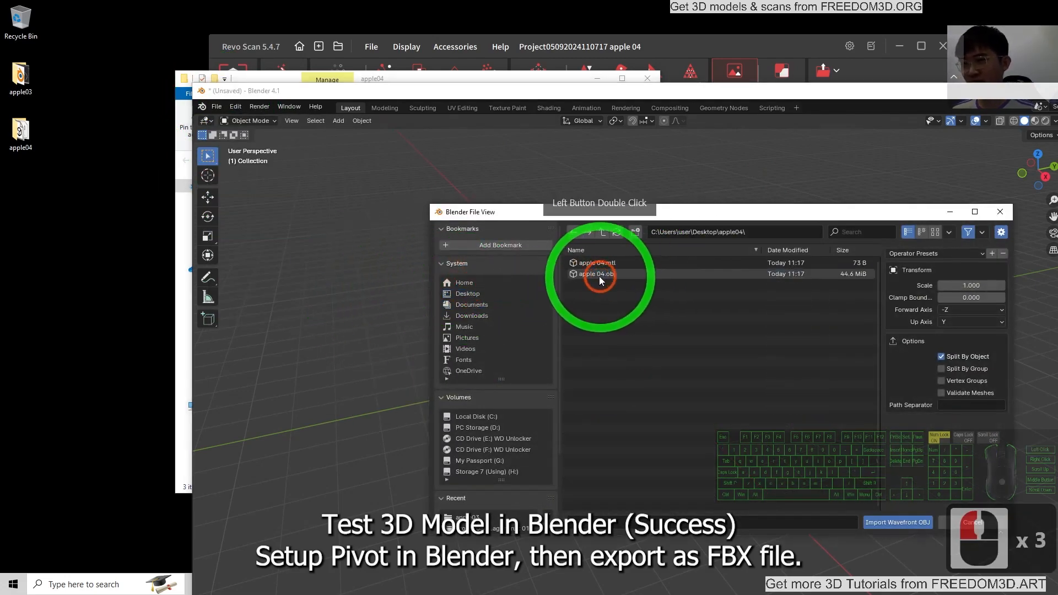
pyautogui.click(598, 276)
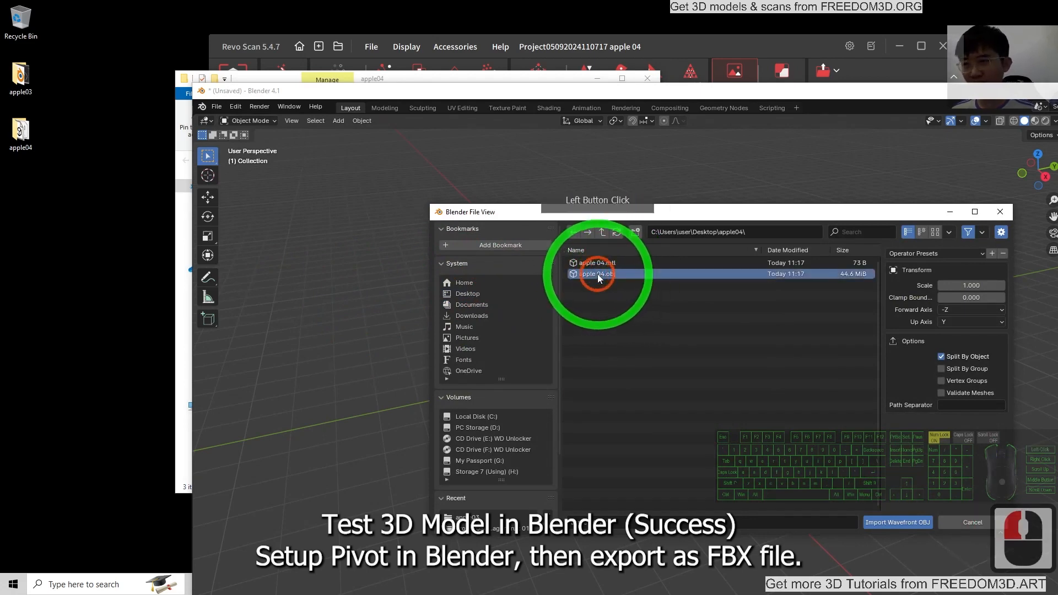
pyautogui.moveTo(791, 212); pyautogui.dragTo(603, 182)
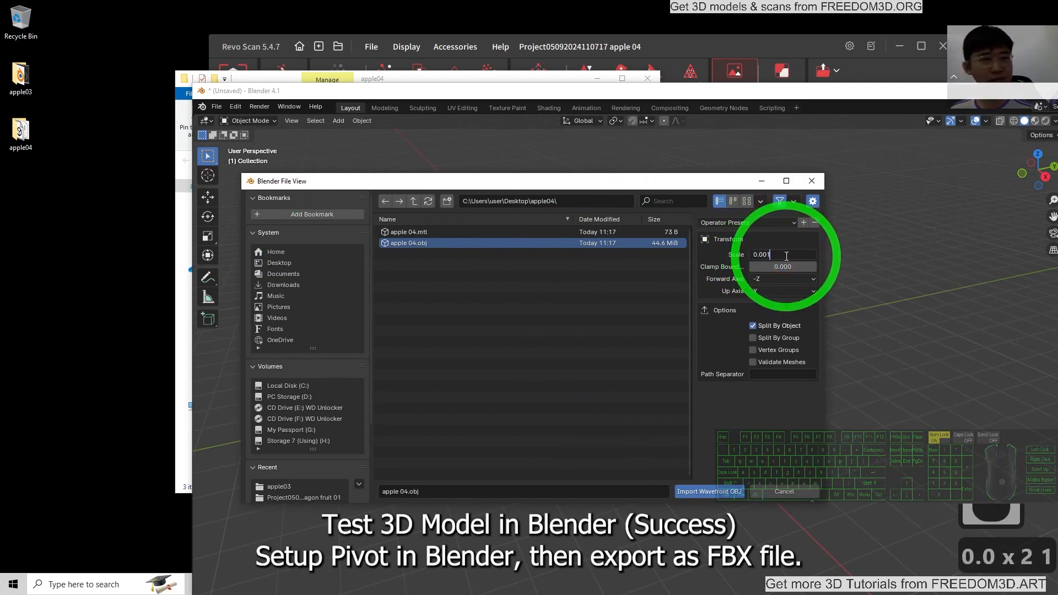
pyautogui.click(702, 491)
pyautogui.click(698, 492)
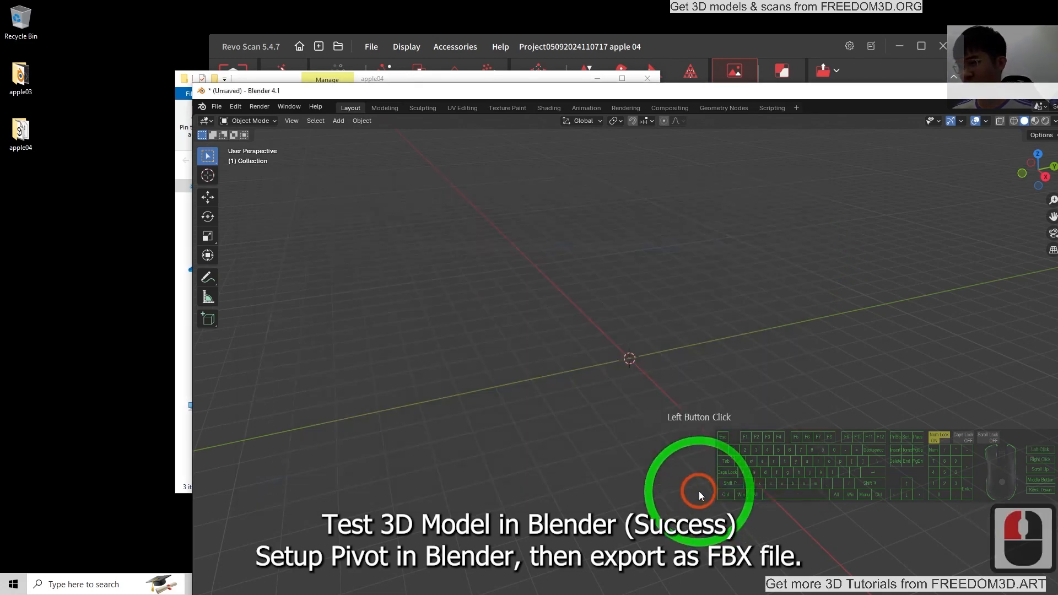
# Maximize the Blender window and display the imported apple's texture with Material Preview shading
pyautogui.doubleClick(732, 91)
pyautogui.click(504, 290)
pyautogui.scroll(13, 503, 290)
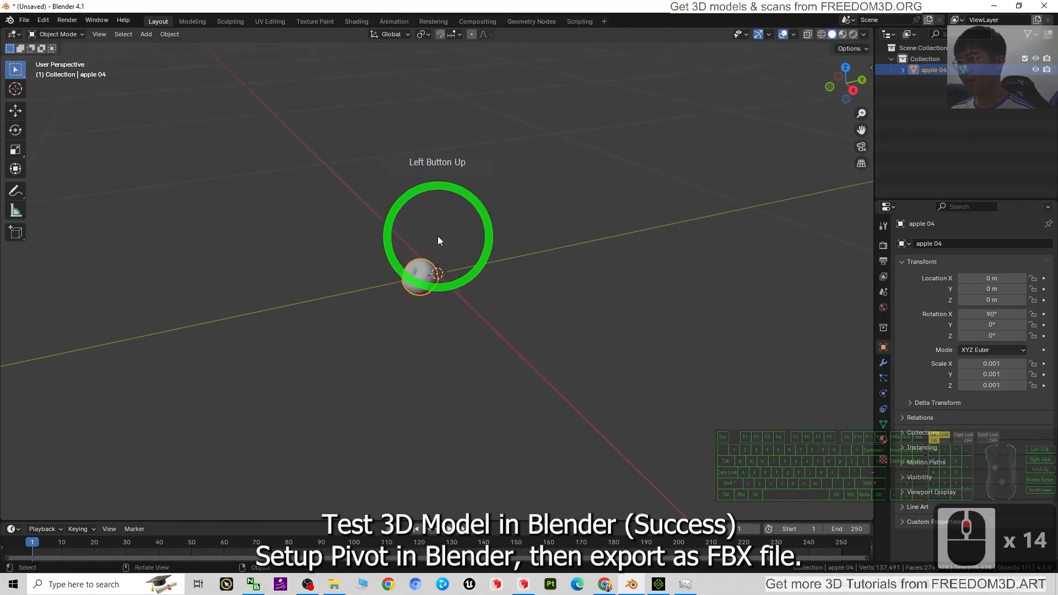
pyautogui.click(843, 35)
pyautogui.click(593, 315)
pyautogui.scroll(-10, 591, 314)
pyautogui.moveTo(514, 413); pyautogui.dragTo(504, 385, button='middle')
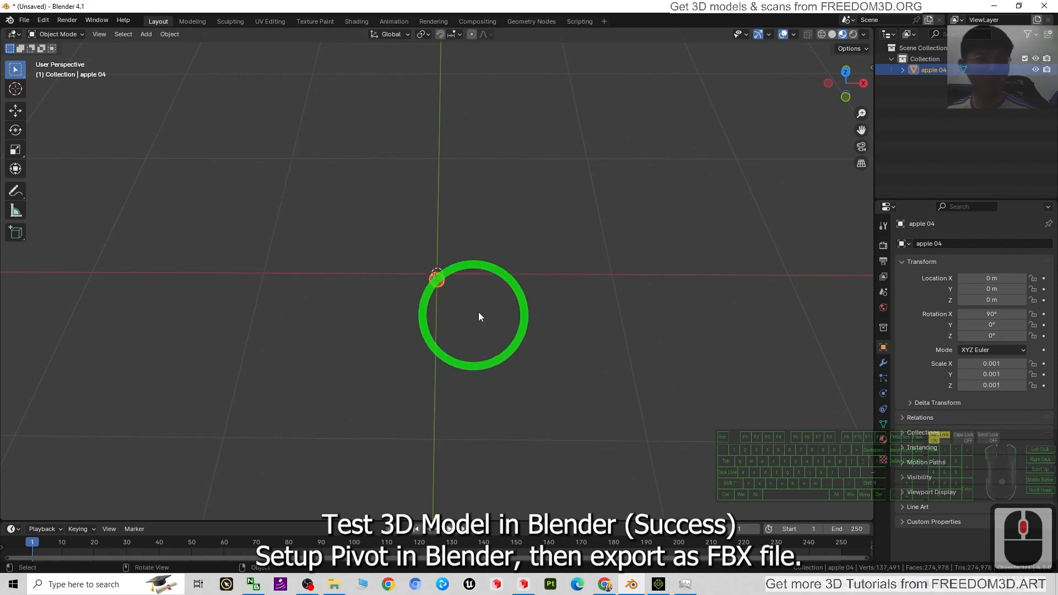
pyautogui.scroll(10, 472, 319)
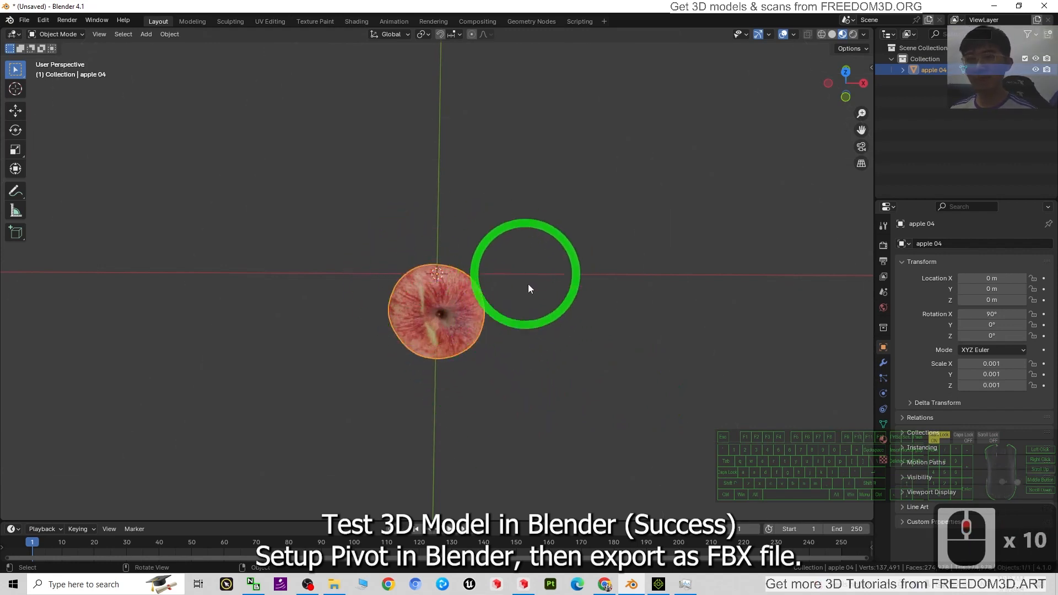
pyautogui.moveTo(503, 431)
pyautogui.mouseDown(button='middle')
pyautogui.moveTo(499, 386)
pyautogui.moveTo(524, 391)
pyautogui.moveTo(512, 430)
pyautogui.mouseUp(button='middle')
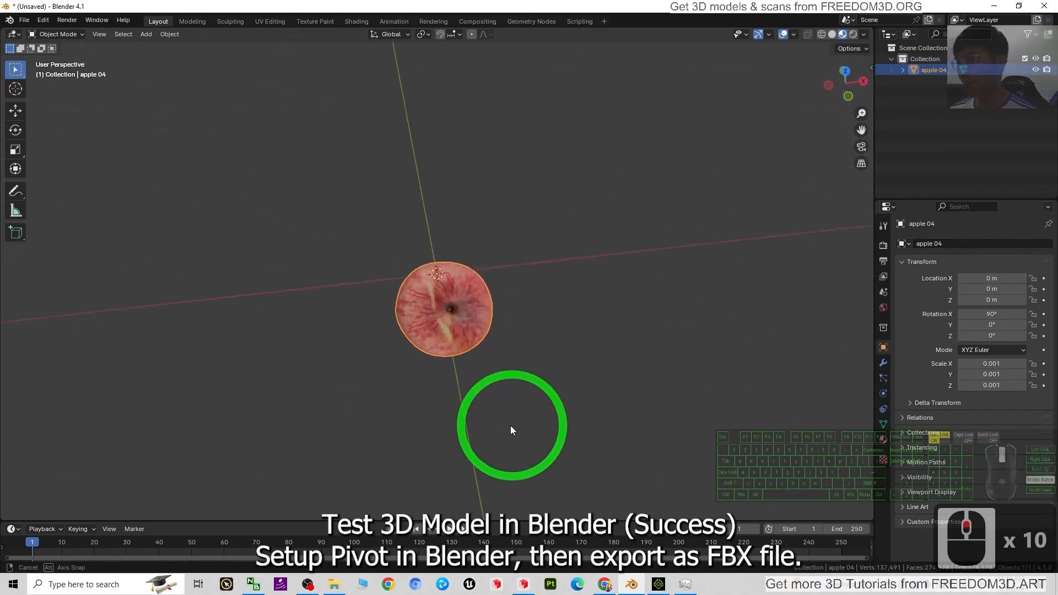
# Move only the apple's origin along Y to about -0.042 m, at the middle of the fruit in the right view
pyautogui.click(845, 98)
pyautogui.scroll(5, 463, 301)
pyautogui.scroll(-2, 472, 301)
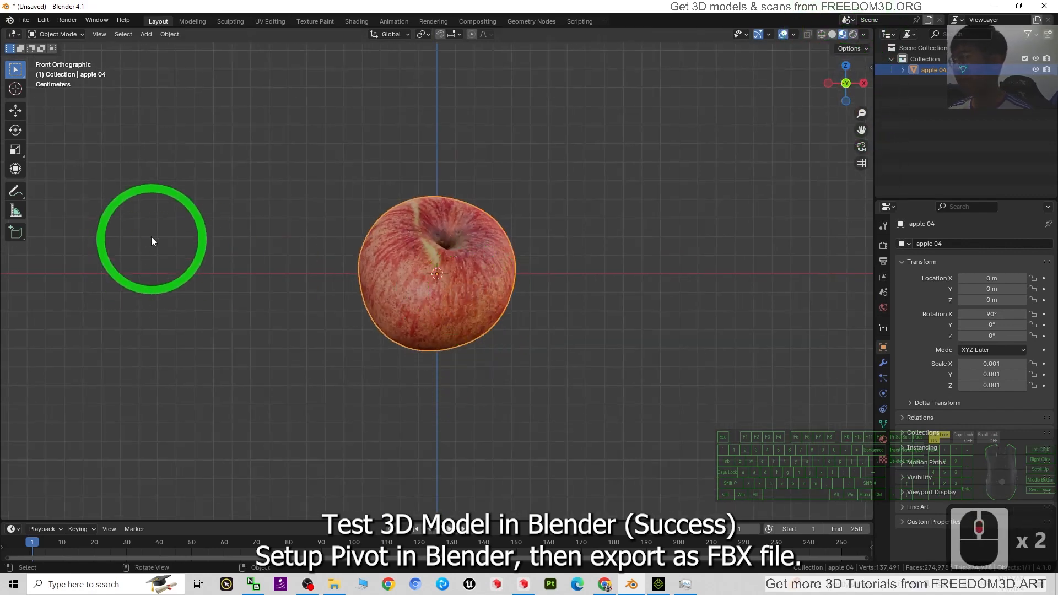
pyautogui.click(15, 112)
pyautogui.click(444, 277)
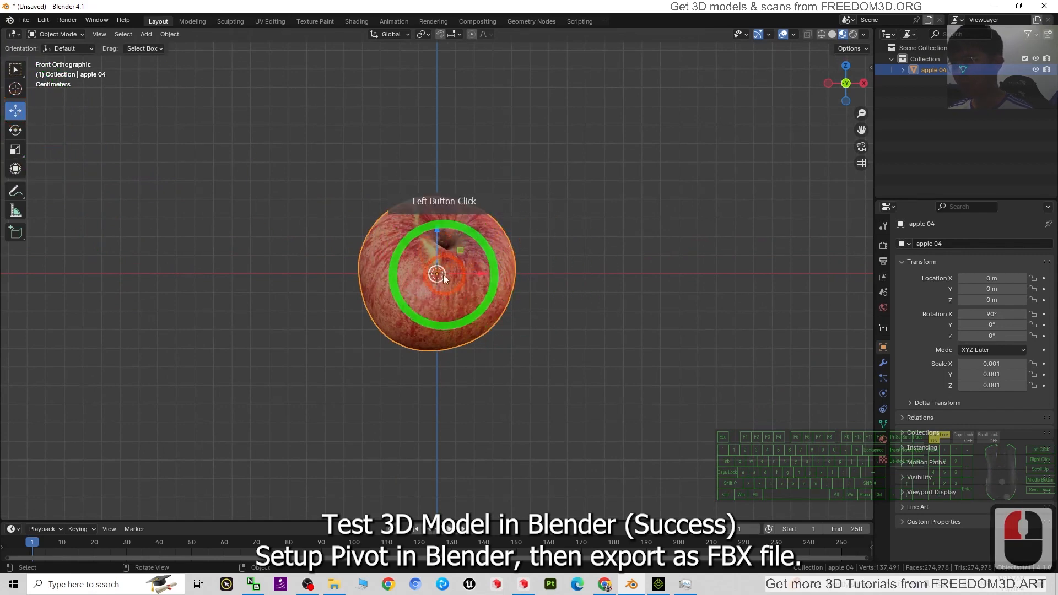
pyautogui.click(863, 84)
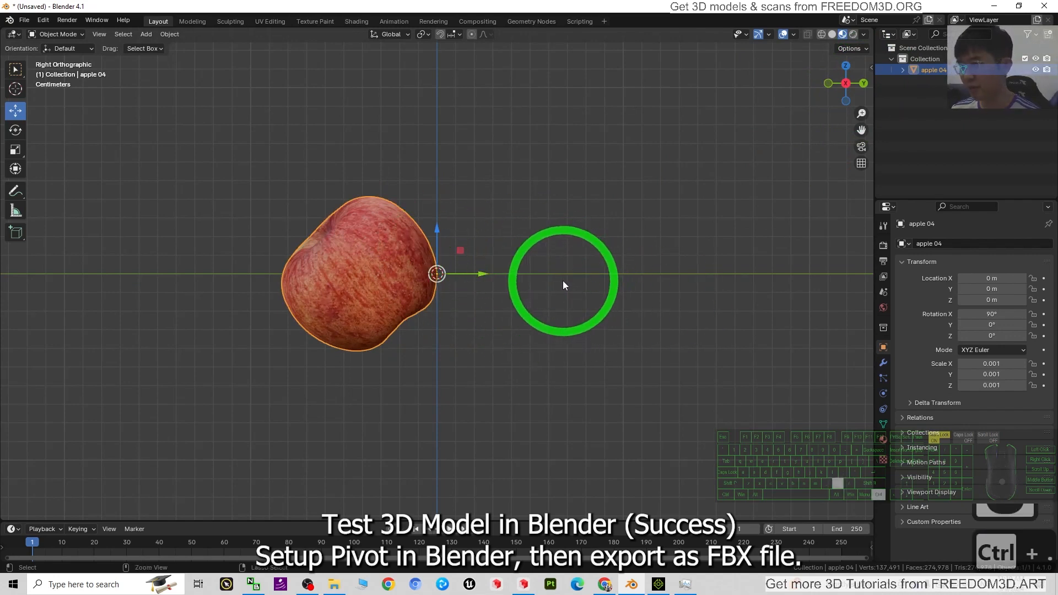
pyautogui.moveTo(486, 274); pyautogui.dragTo(399, 277)
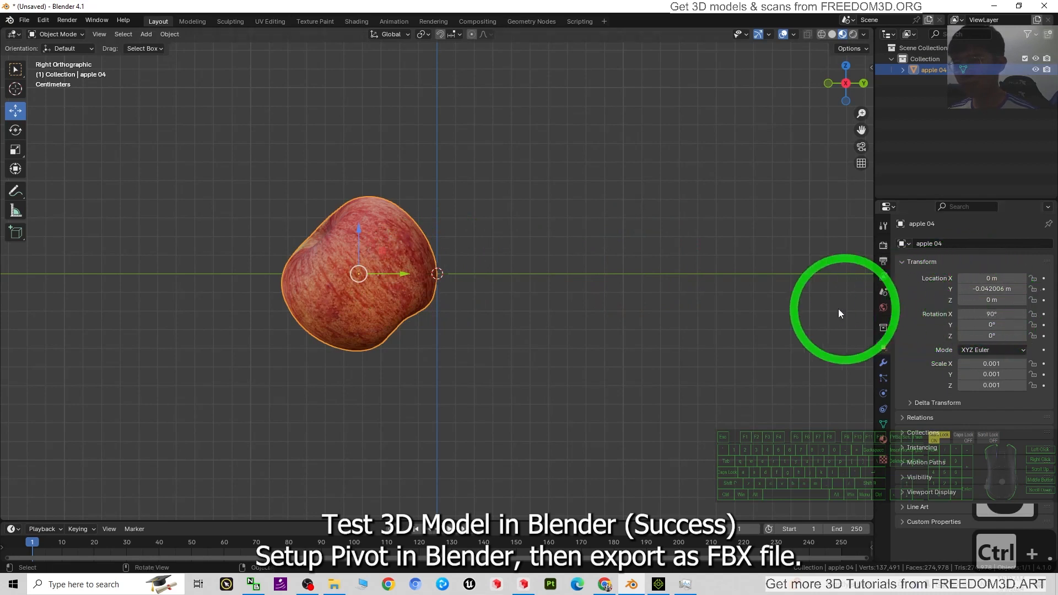
# Set the apple's Y location to 0 m so its new origin sits at the world centre
pyautogui.click(987, 289)
pyautogui.write('0')
pyautogui.press('Return')
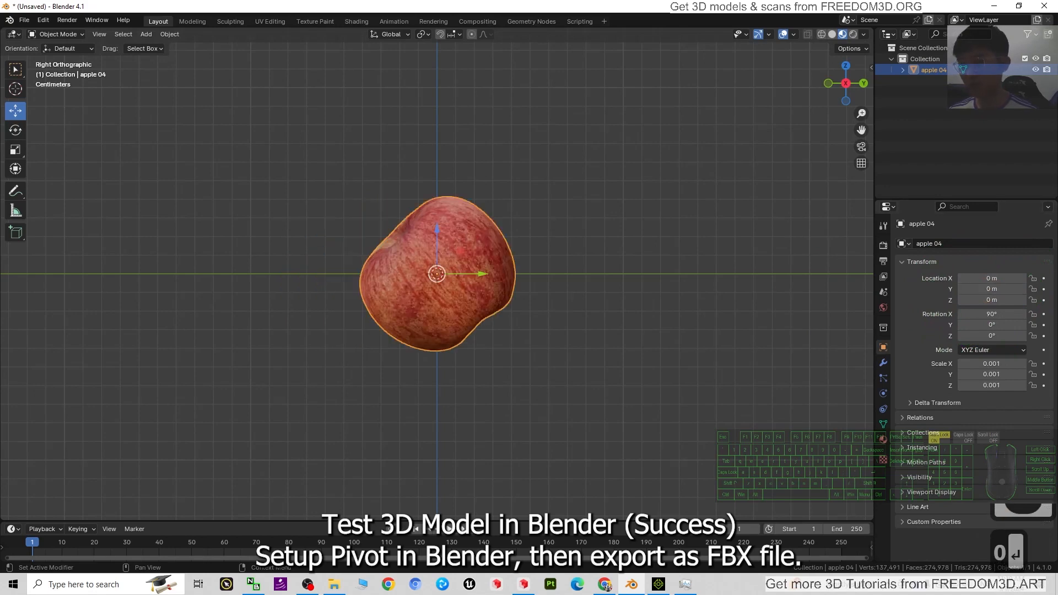
pyautogui.scroll(1, 566, 366)
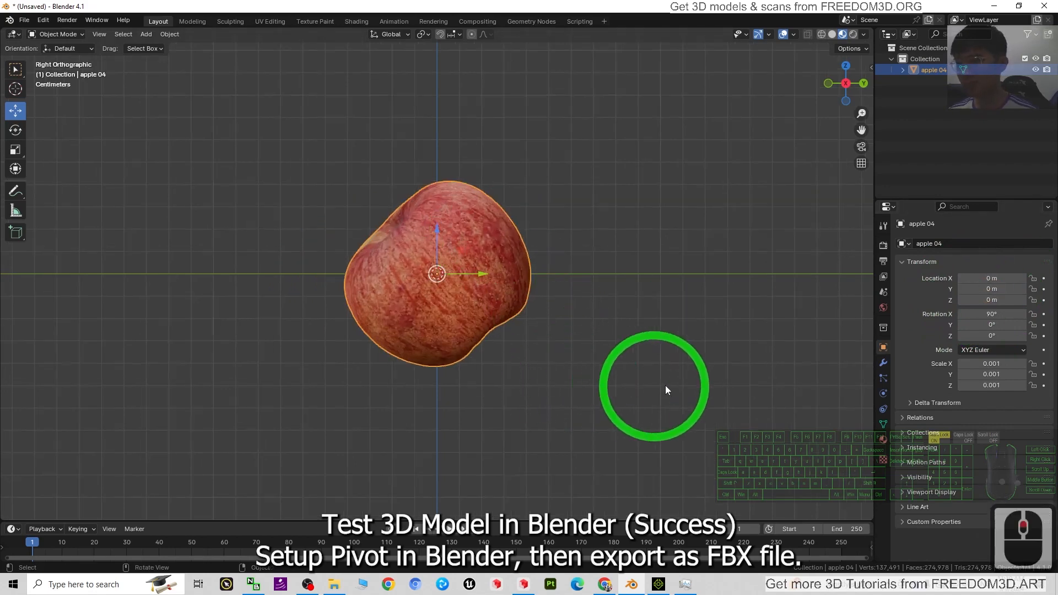
# Set the apple's X rotation to 0° and view it from the front
pyautogui.click(475, 224)
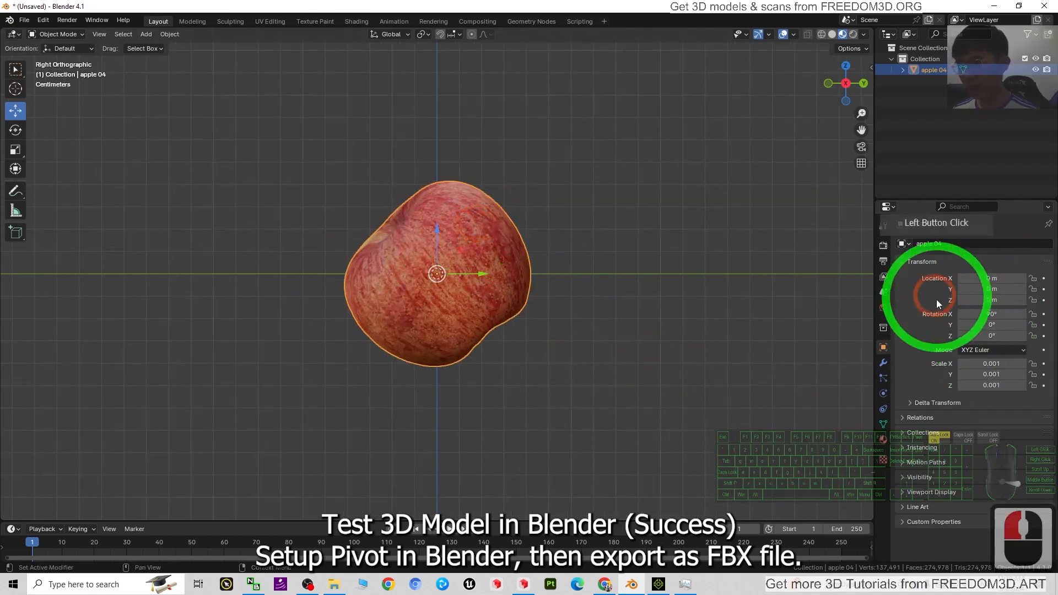
pyautogui.click(996, 315)
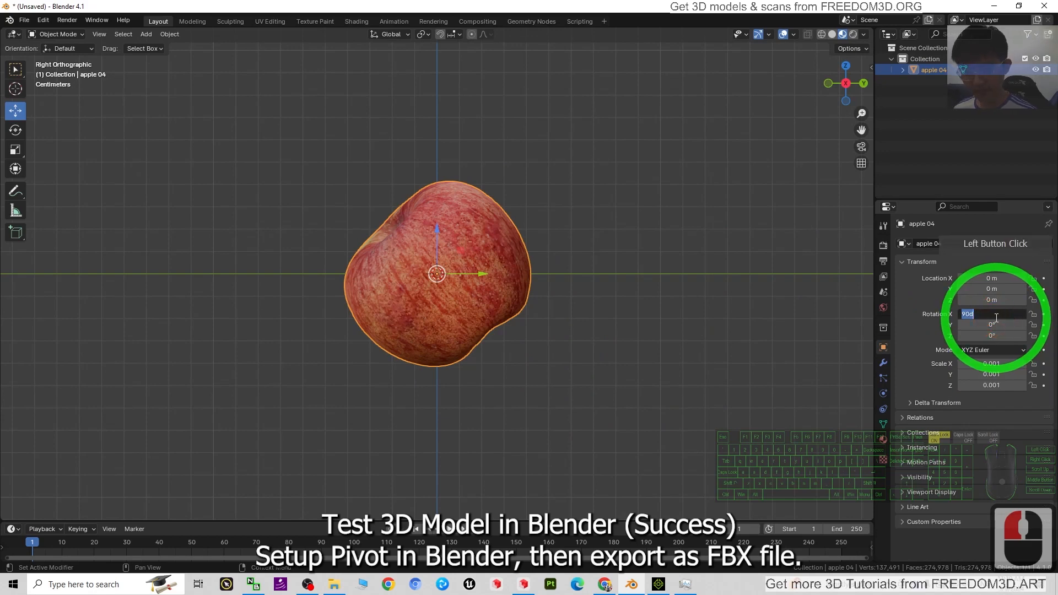
pyautogui.write('0')
pyautogui.press('Return')
pyautogui.moveTo(456, 272); pyautogui.dragTo(689, 312, button='middle')
pyautogui.click(845, 87)
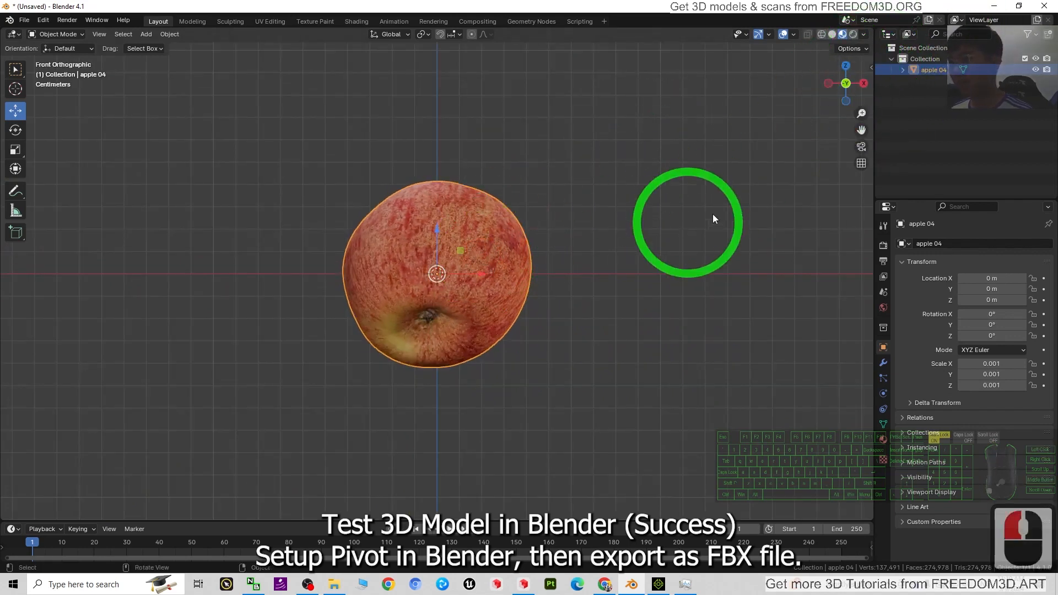
# Rotate the apple upright in the right view, to about 45.8° around X
pyautogui.click(863, 83)
pyautogui.click(451, 226)
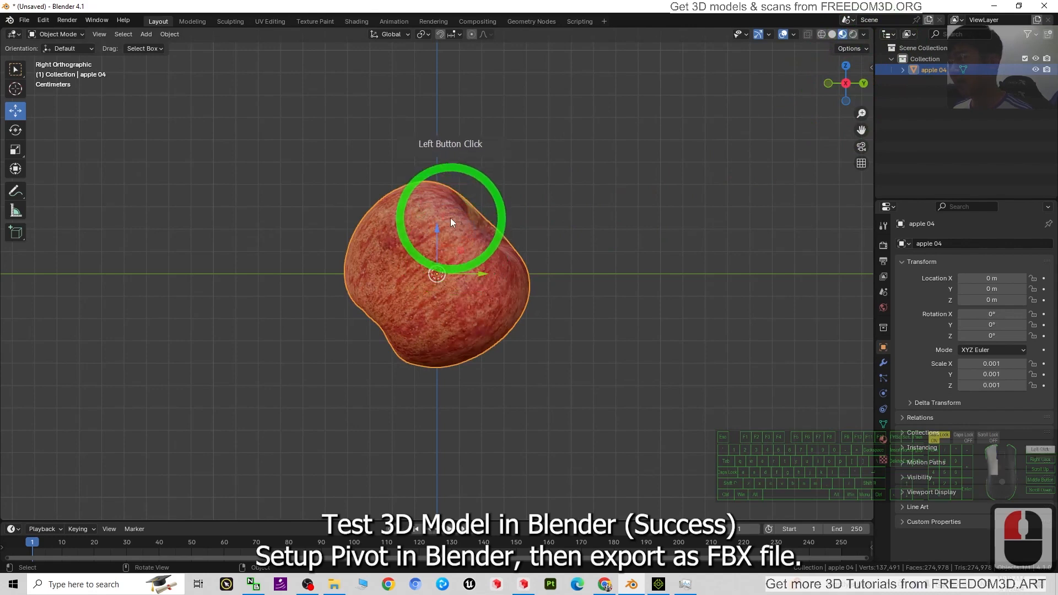
pyautogui.click(15, 130)
pyautogui.click(406, 254)
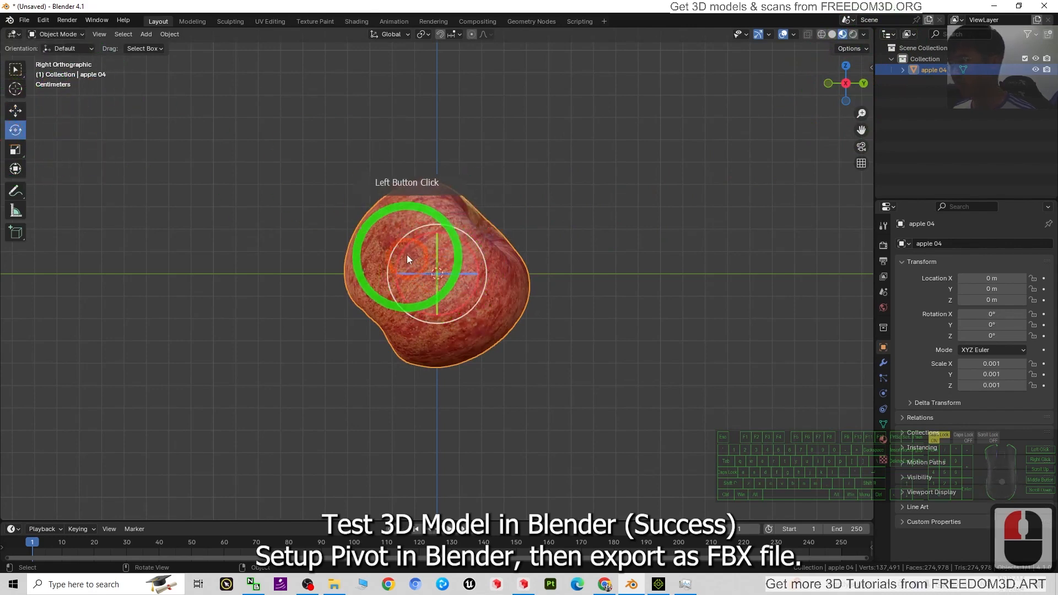
pyautogui.moveTo(405, 251); pyautogui.dragTo(381, 287)
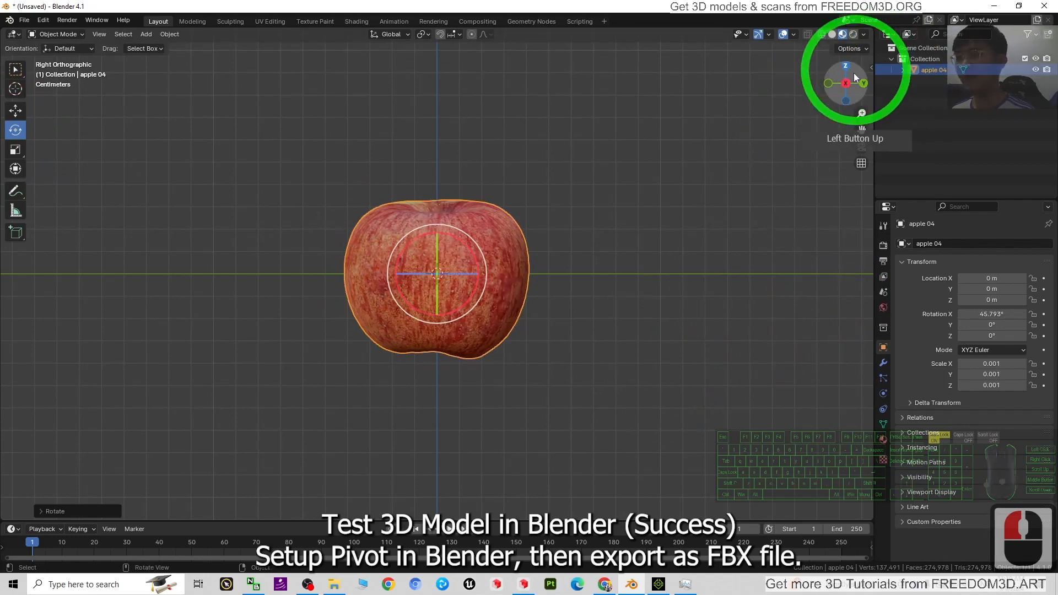
# Level the apple in the front view by rotating it to about -5.7° around Y, and check it from above
pyautogui.click(828, 86)
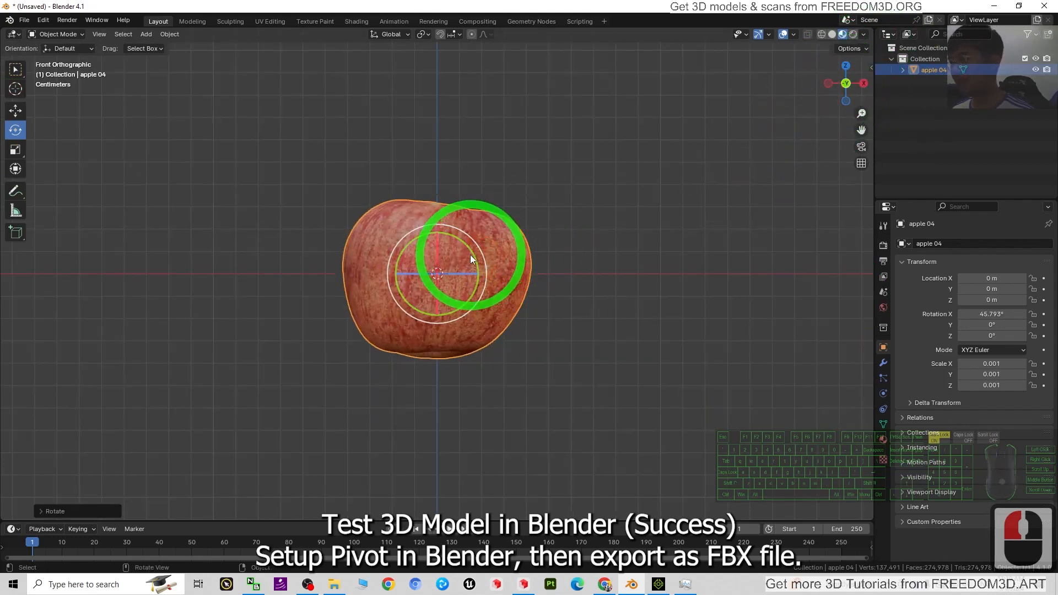
pyautogui.moveTo(469, 253); pyautogui.dragTo(462, 244)
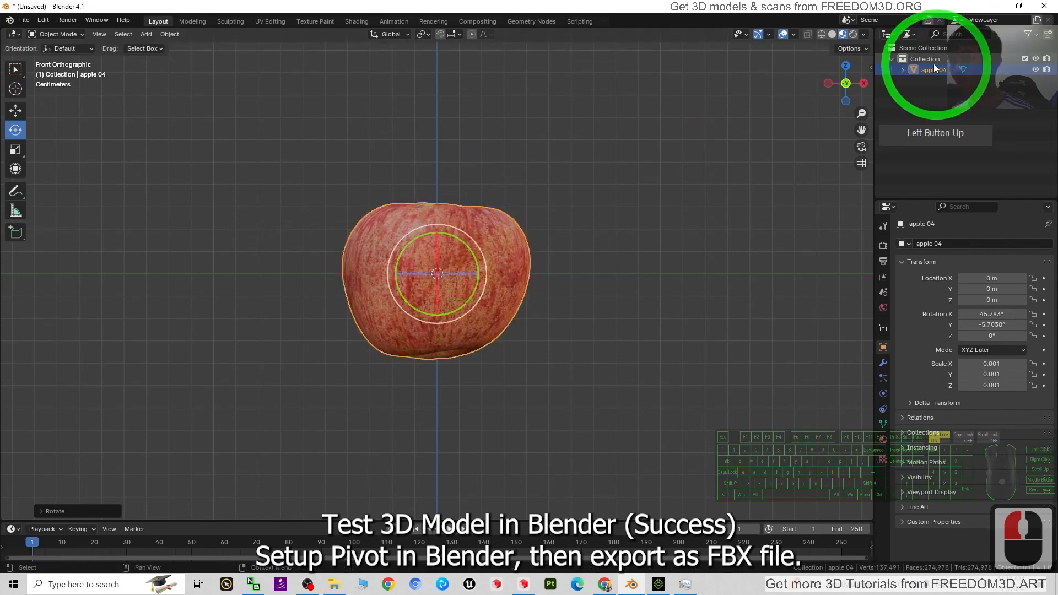
pyautogui.click(845, 66)
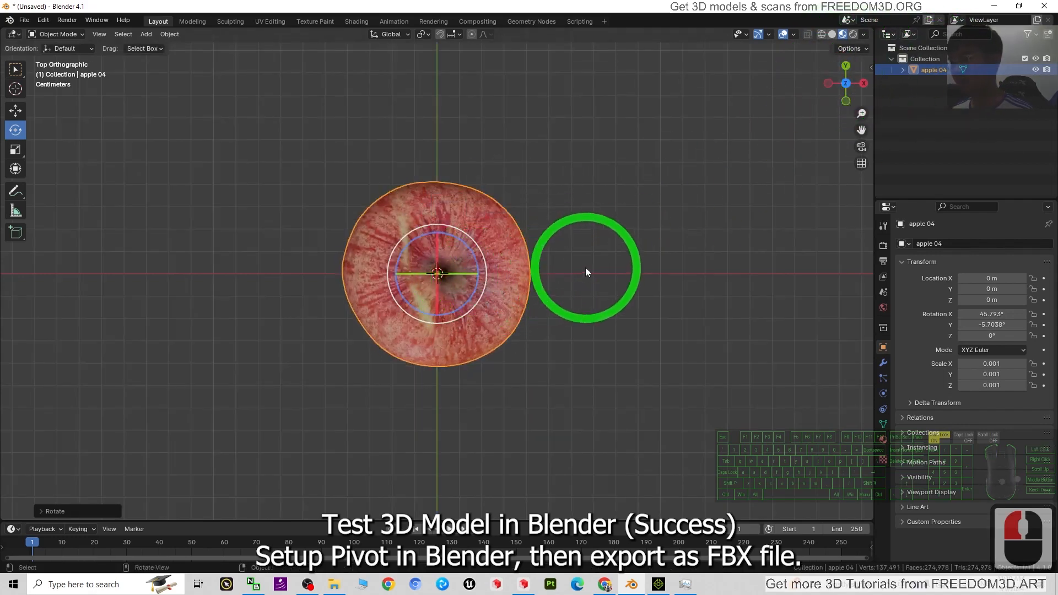
pyautogui.moveTo(545, 444); pyautogui.dragTo(650, 339, button='middle')
# Apply all transforms to the selected apple
pyautogui.click(651, 309)
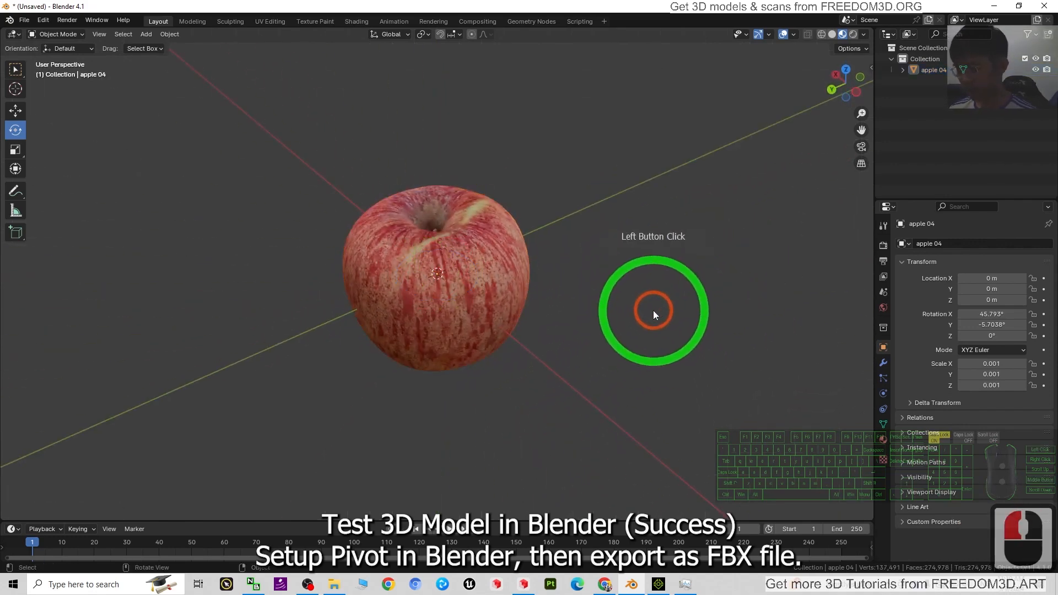
pyautogui.hotkey('ctrl', 'z')
pyautogui.click(514, 261)
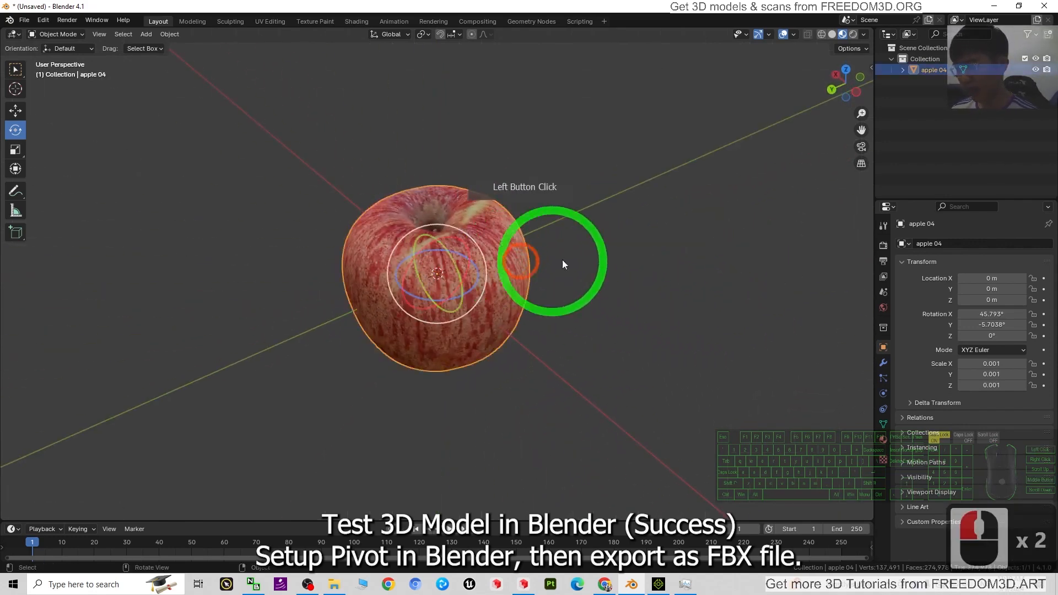
pyautogui.hotkey('ctrl', 'a')
pyautogui.click(782, 326)
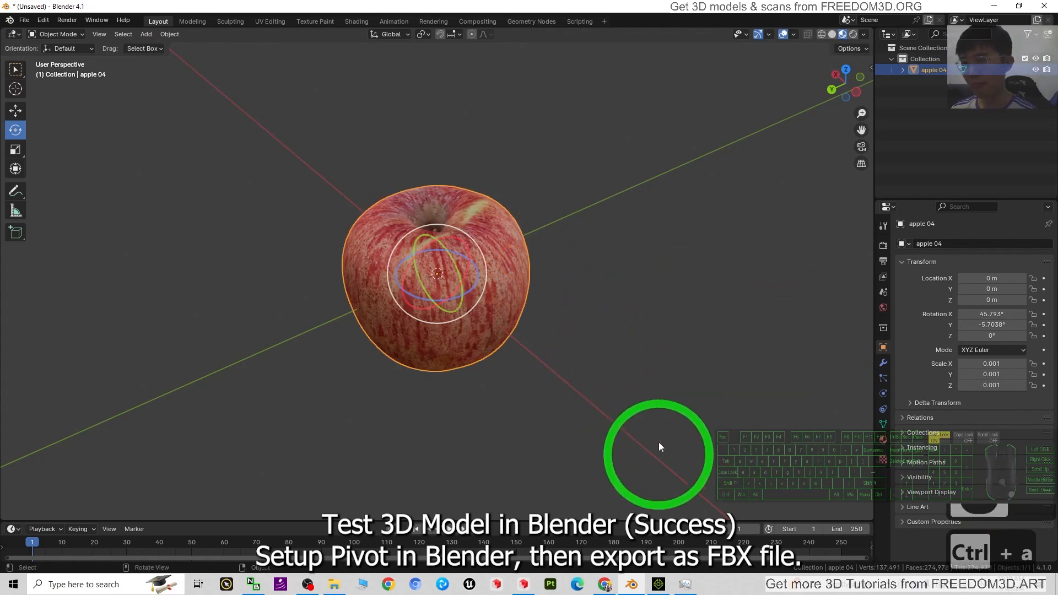
pyautogui.hotkey('ctrl', 'a')
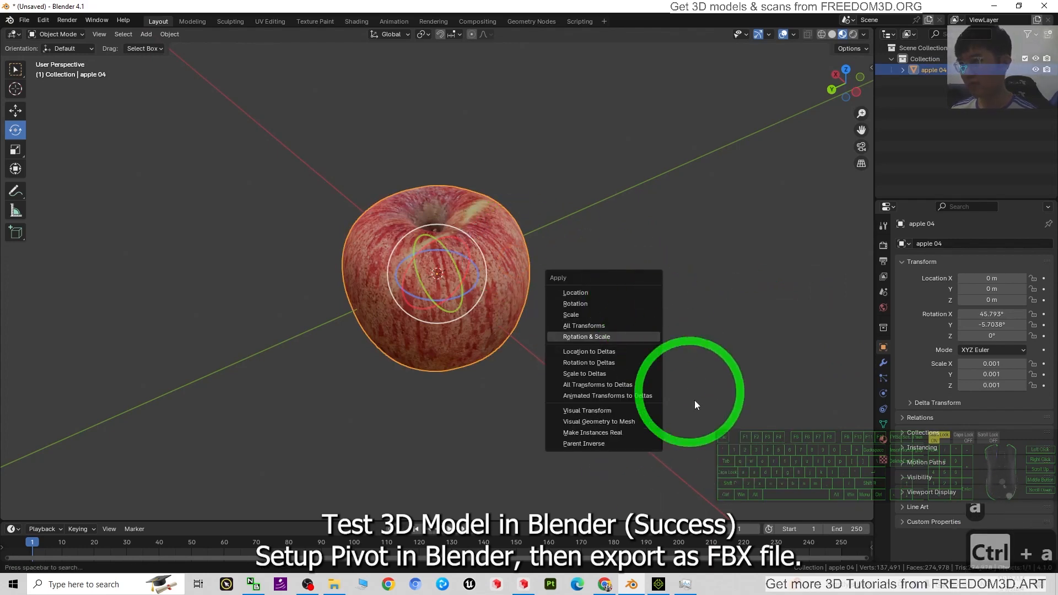
pyautogui.hotkey('ctrl', 'a')
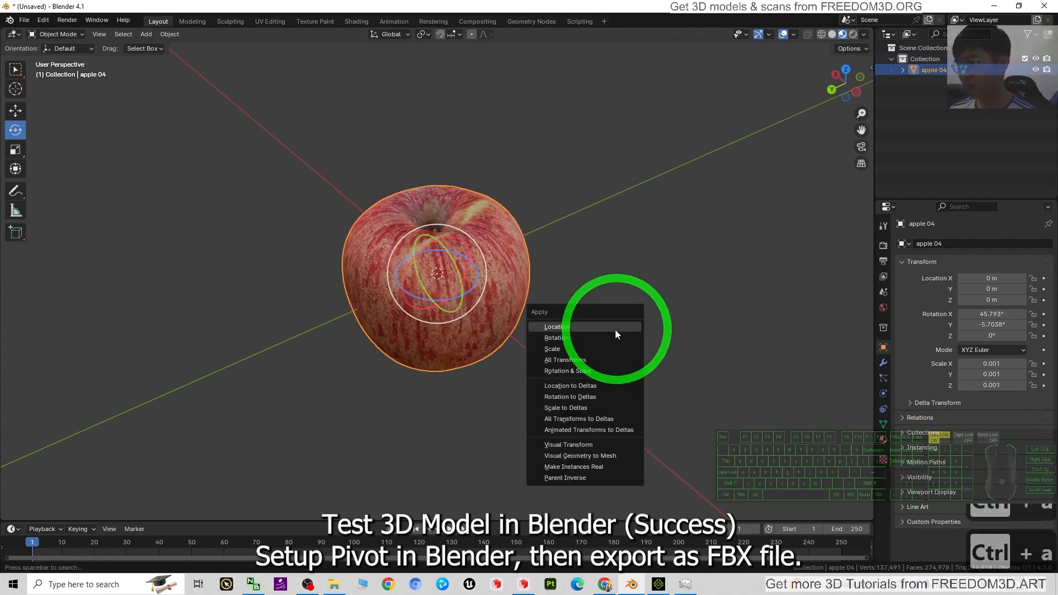
pyautogui.click(570, 360)
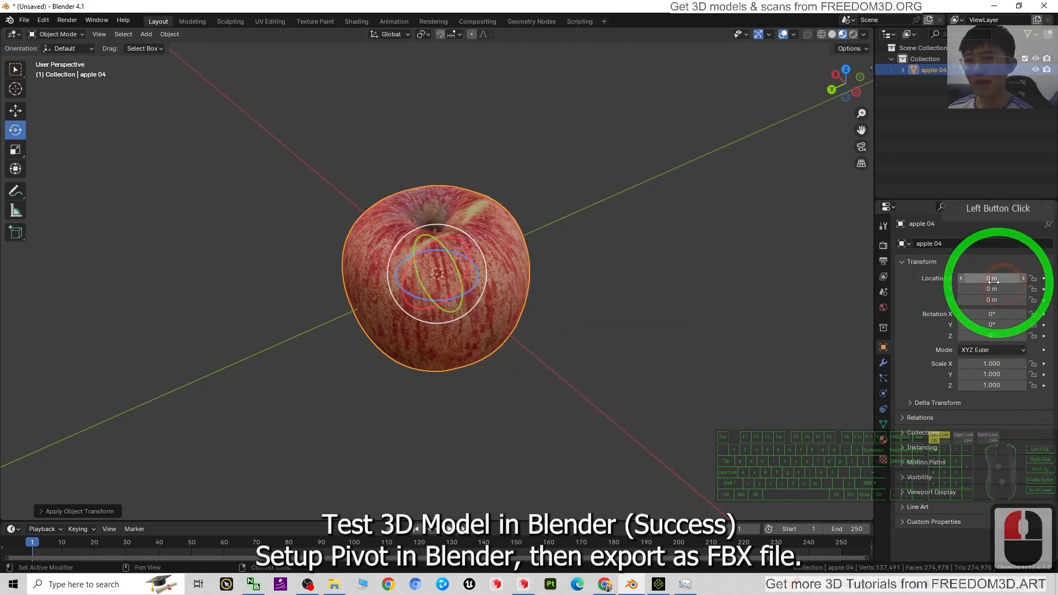
# Restore the Blender window to a smaller size and place the apple04 folder window beside it
pyautogui.moveTo(635, 380); pyautogui.dragTo(365, 222, button='middle')
pyautogui.moveTo(597, 165); pyautogui.dragTo(502, 296, button='middle')
pyautogui.moveTo(507, 6); pyautogui.dragTo(744, 86)
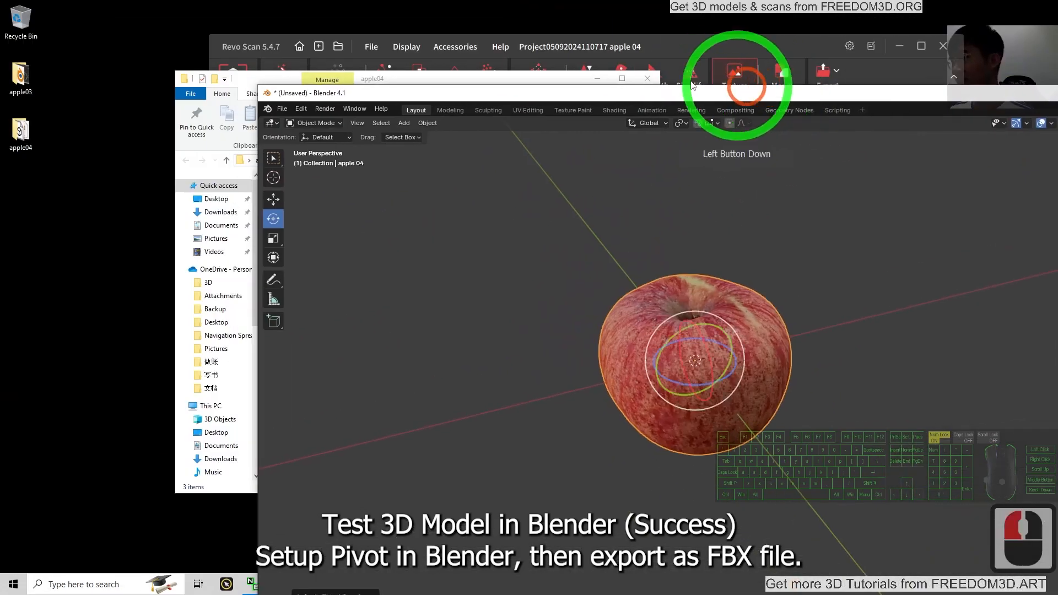
pyautogui.click(441, 81)
pyautogui.moveTo(441, 81); pyautogui.dragTo(289, 66)
pyautogui.click(543, 93)
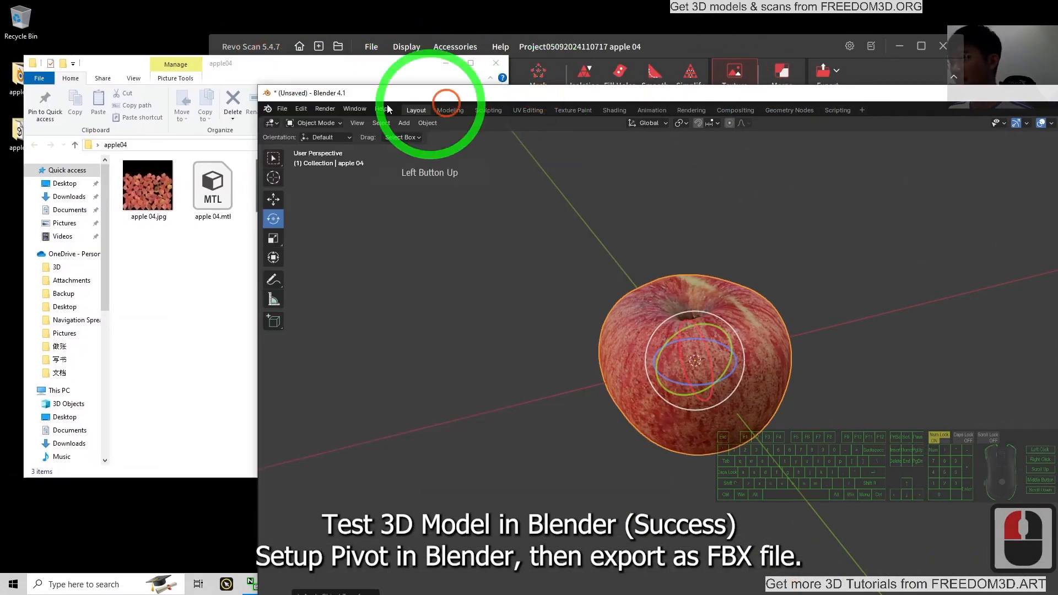
# Save the scene as apple 04.blend in the Desktop's apple04 folder and check the file in the folder
pyautogui.click(282, 109)
pyautogui.click(316, 200)
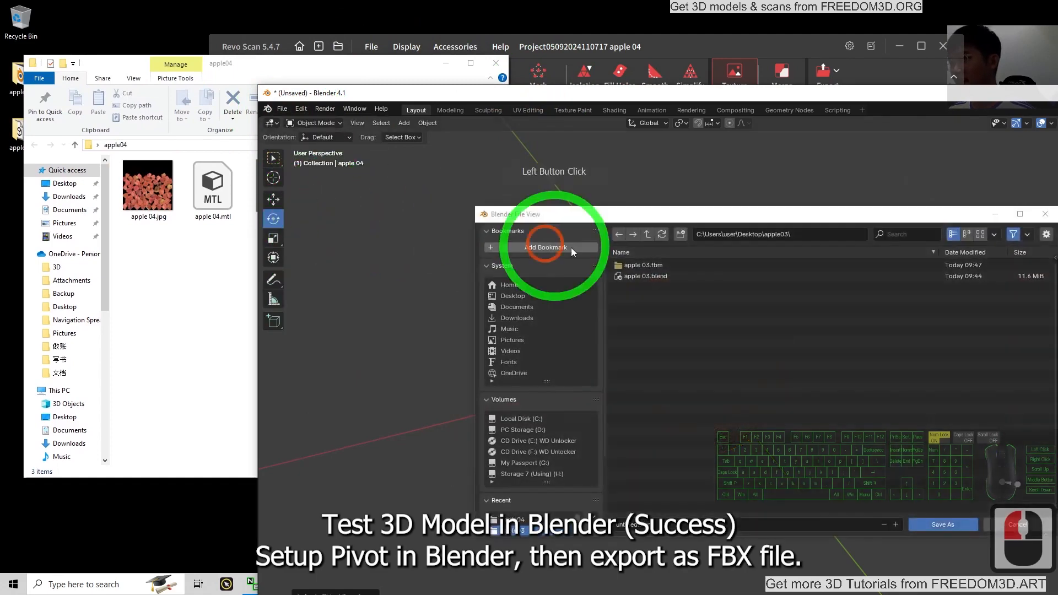
pyautogui.click(628, 277)
pyautogui.doubleClick(623, 278)
pyautogui.click(671, 526)
pyautogui.click(679, 526)
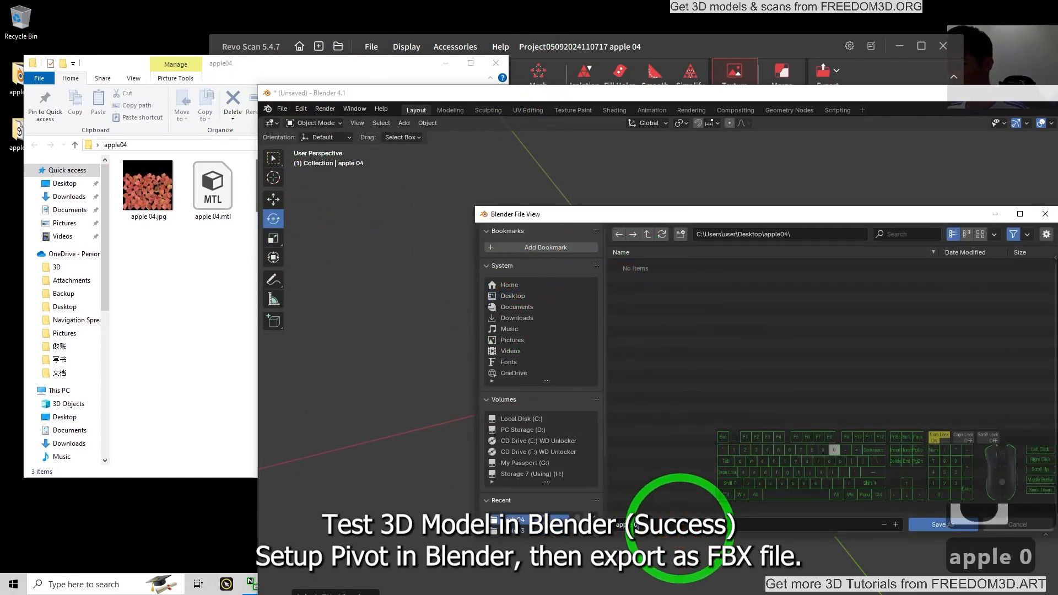
pyautogui.click(930, 528)
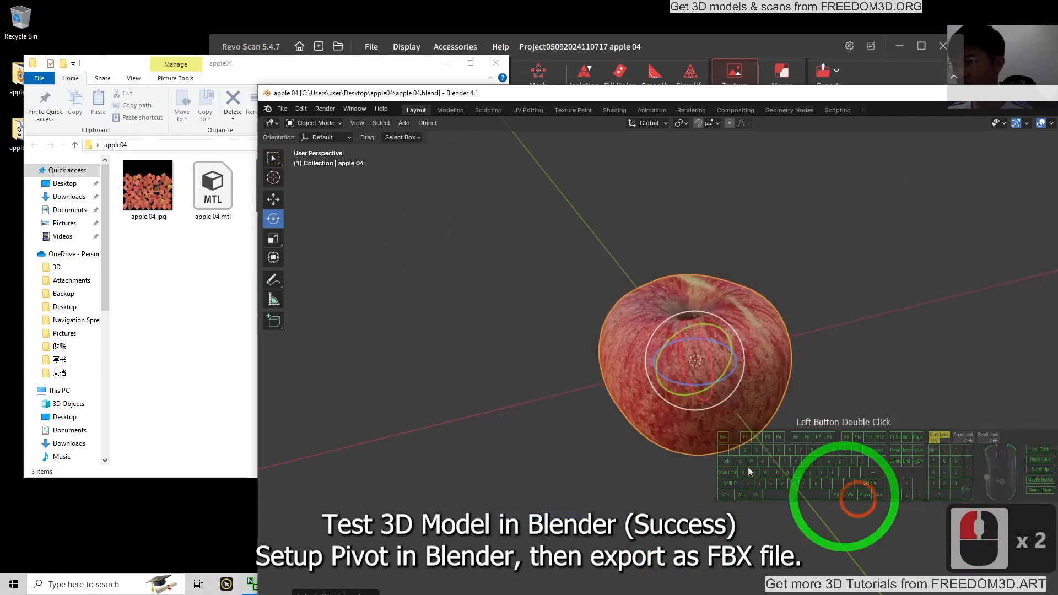
pyautogui.click(186, 304)
pyautogui.click(551, 125)
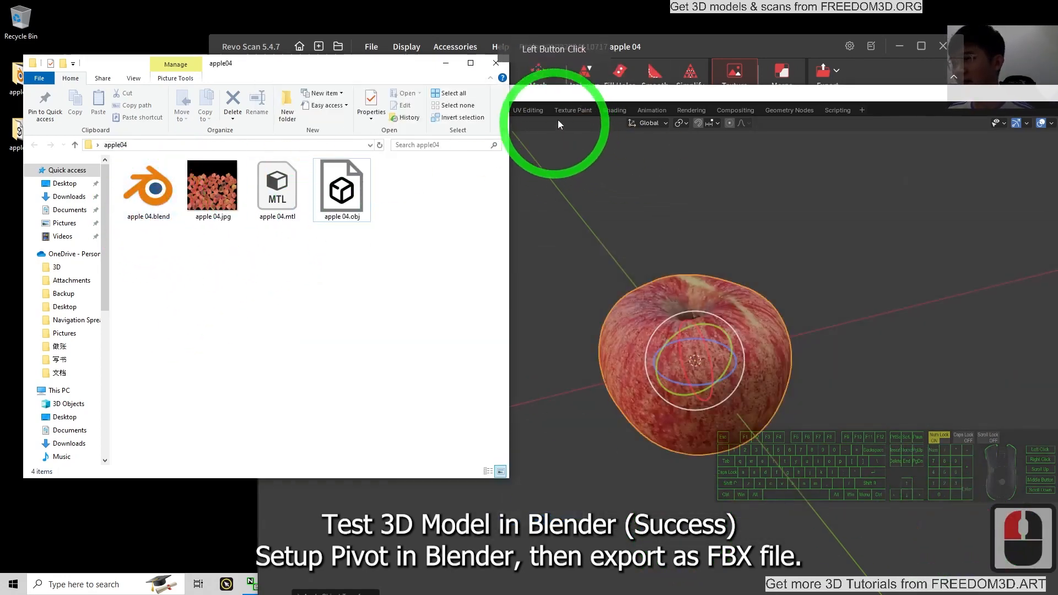
# Start an FBX export of the apple, targeting the Desktop's apple04 folder with the file name apple 04.fbx
pyautogui.click(284, 110)
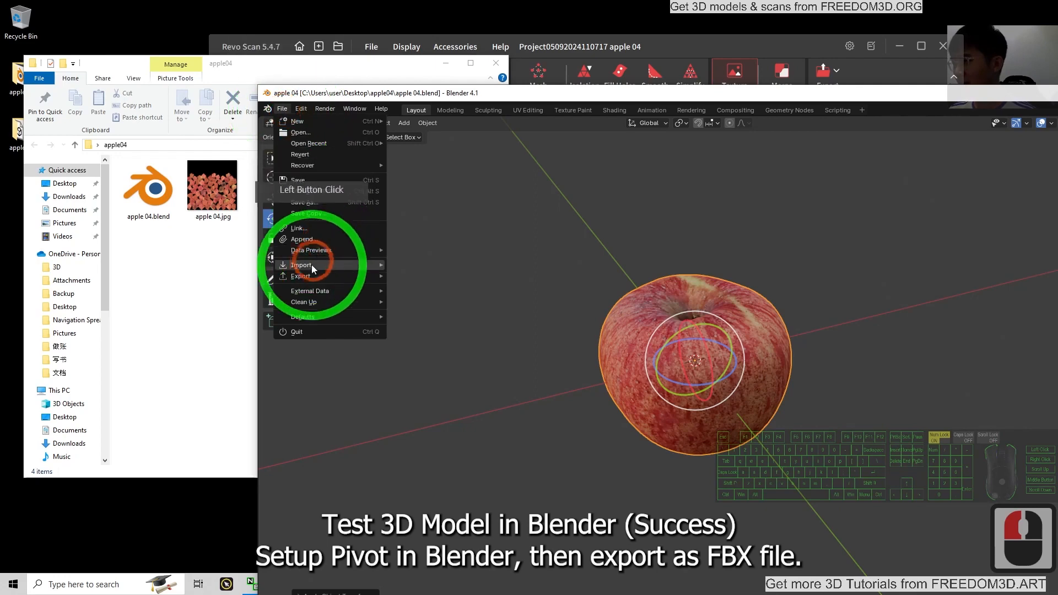
pyautogui.moveTo(310, 275)
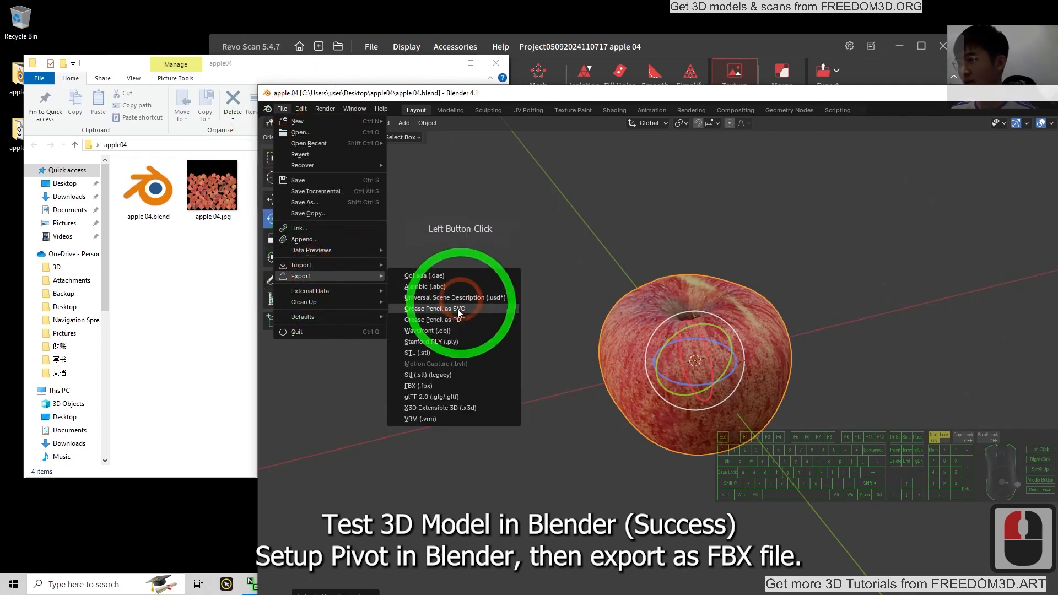
pyautogui.click(417, 385)
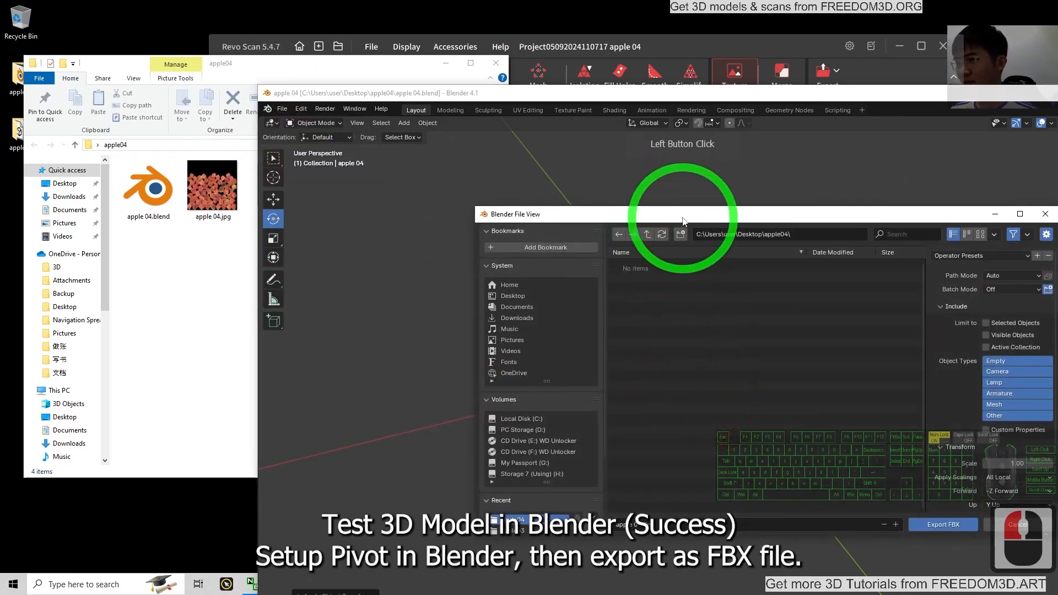
pyautogui.moveTo(699, 214); pyautogui.dragTo(565, 194)
pyautogui.click(378, 276)
pyautogui.click(544, 268)
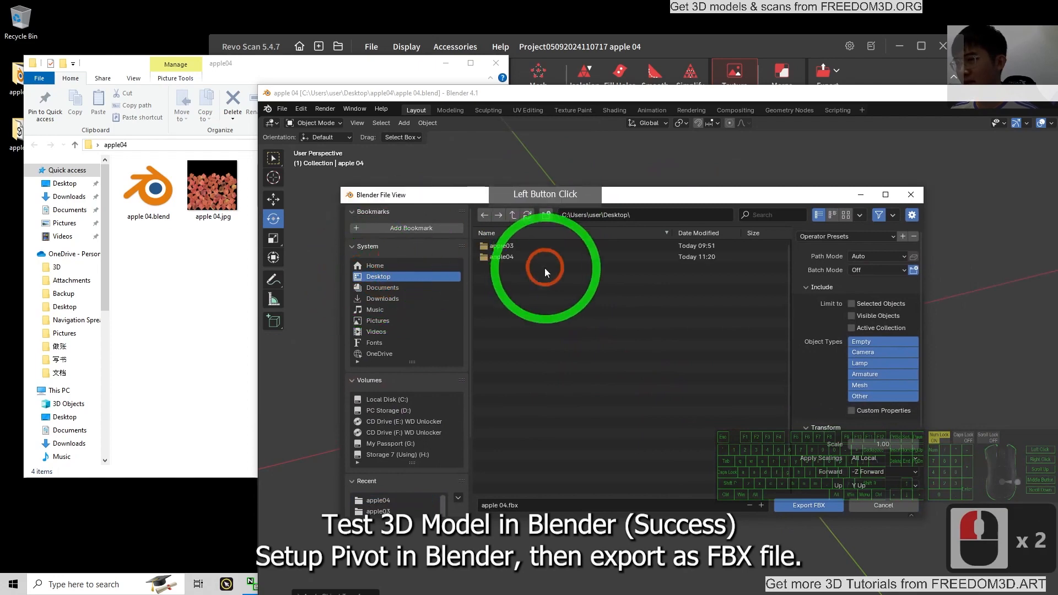
pyautogui.doubleClick(504, 258)
# Set the path mode to Copy with embedded textures, export apple 04.fbx and check it in the folder
pyautogui.click(863, 256)
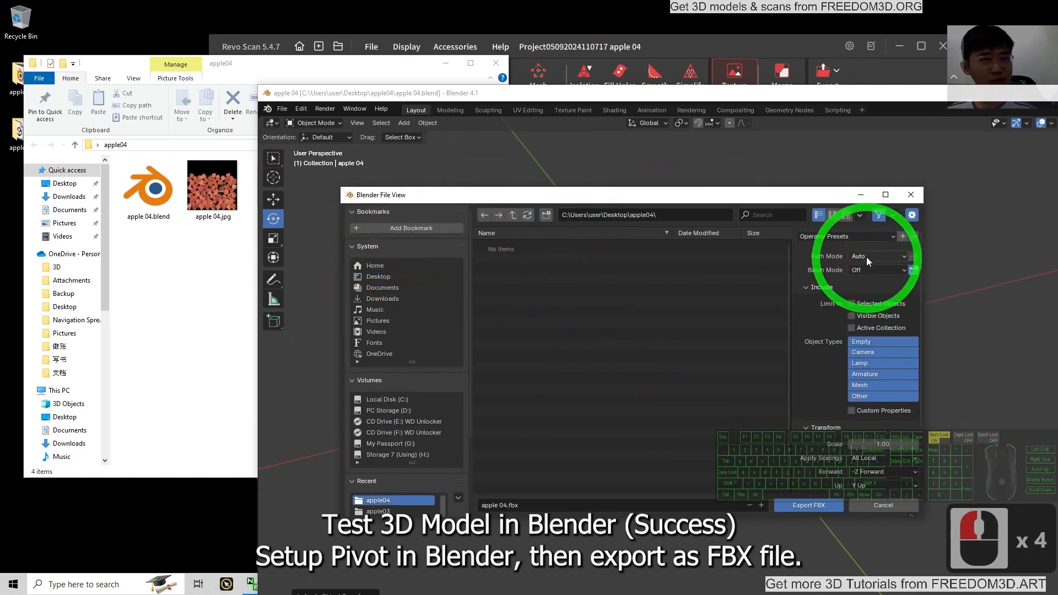
pyautogui.click(873, 326)
pyautogui.click(917, 257)
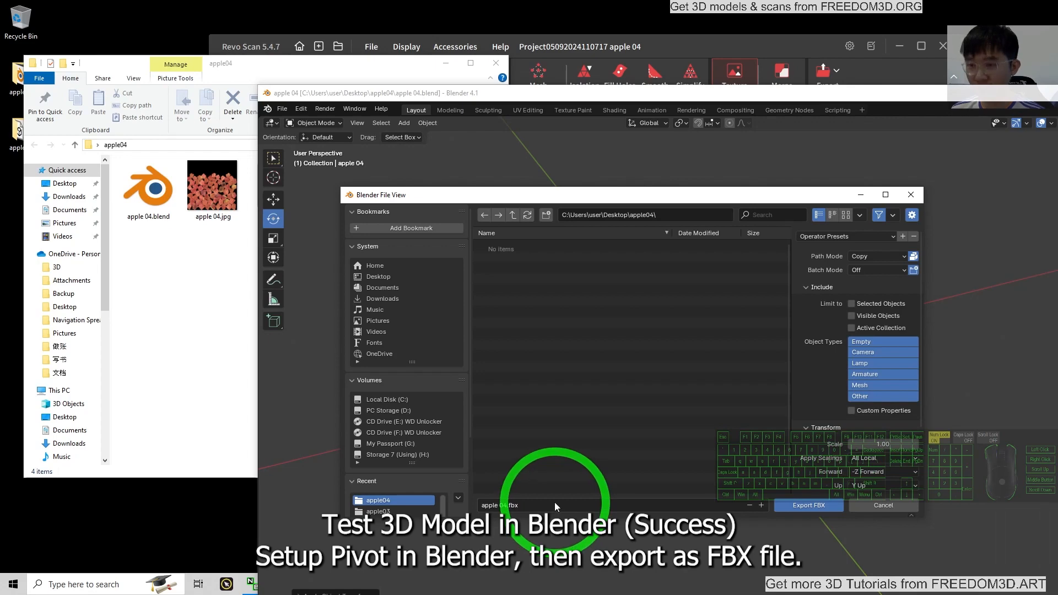
pyautogui.click(809, 503)
pyautogui.click(240, 287)
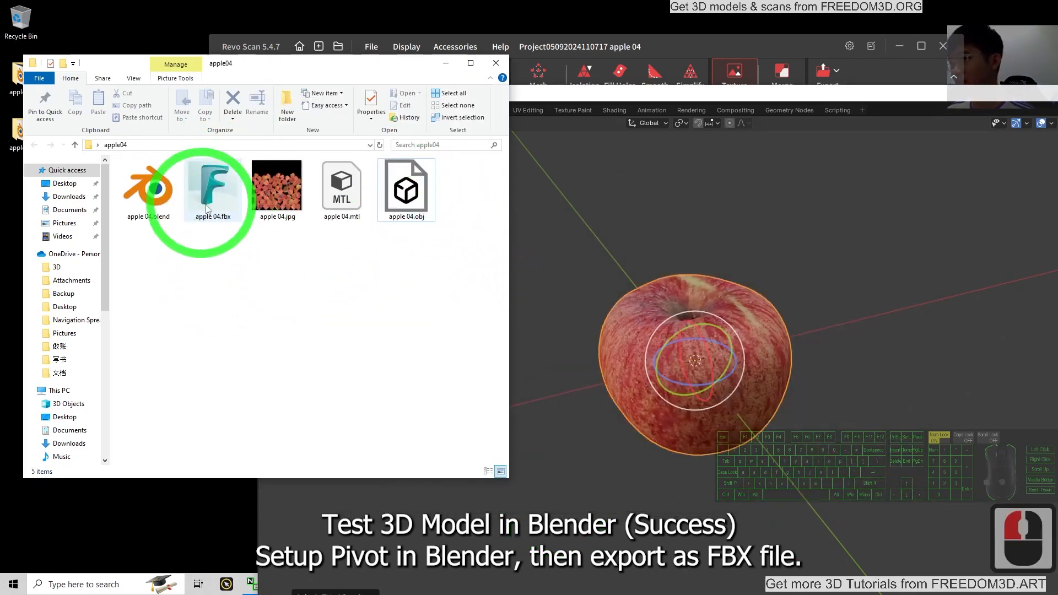
# Save the Blender file again and minimize the Blender window
pyautogui.click(606, 95)
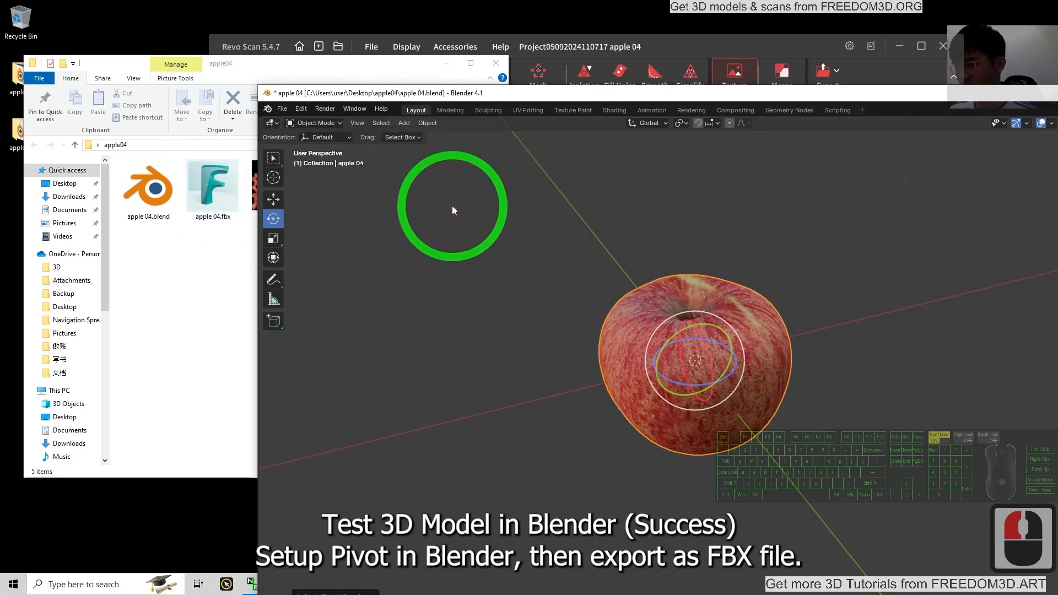
pyautogui.moveTo(589, 100); pyautogui.dragTo(429, 1)
pyautogui.click(987, 6)
# Open apple 04.fbx in Autodesk FBX Review, inspect the apple from several angles and minimize the viewer
pyautogui.click(284, 202)
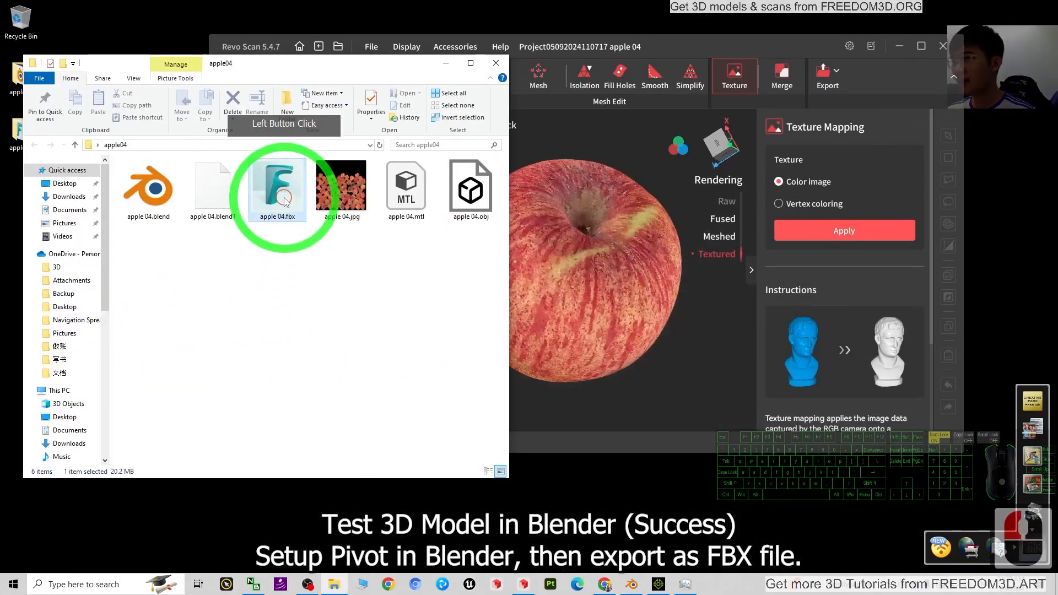
pyautogui.doubleClick(285, 201)
pyautogui.click(617, 94)
pyautogui.scroll(8, 538, 331)
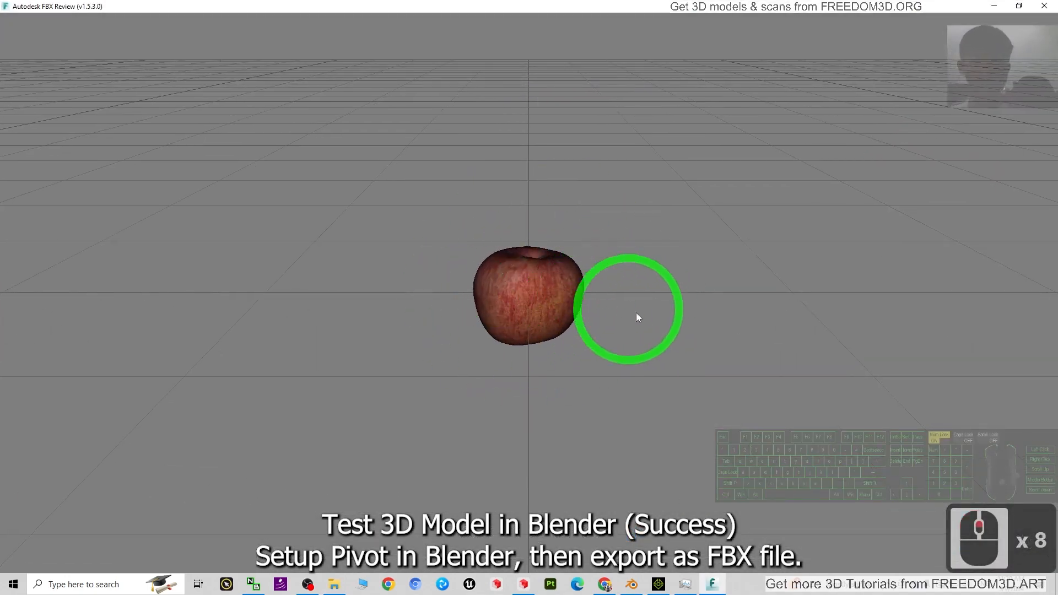
pyautogui.scroll(-7, 664, 321)
pyautogui.moveTo(616, 295); pyautogui.dragTo(904, 31)
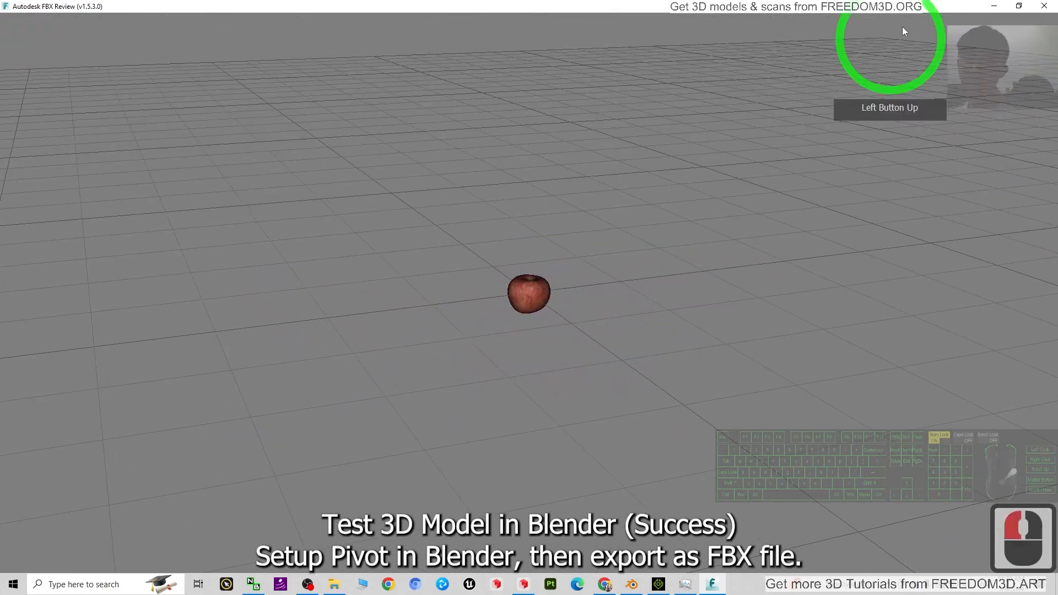
pyautogui.click(990, 12)
# Import apple 04.fbx from the apple04 folder into iClone 8, maximize iClone and check the apple in the viewport
pyautogui.click(629, 586)
pyautogui.click(661, 588)
pyautogui.moveTo(463, 7); pyautogui.dragTo(613, 38)
pyautogui.click(235, 345)
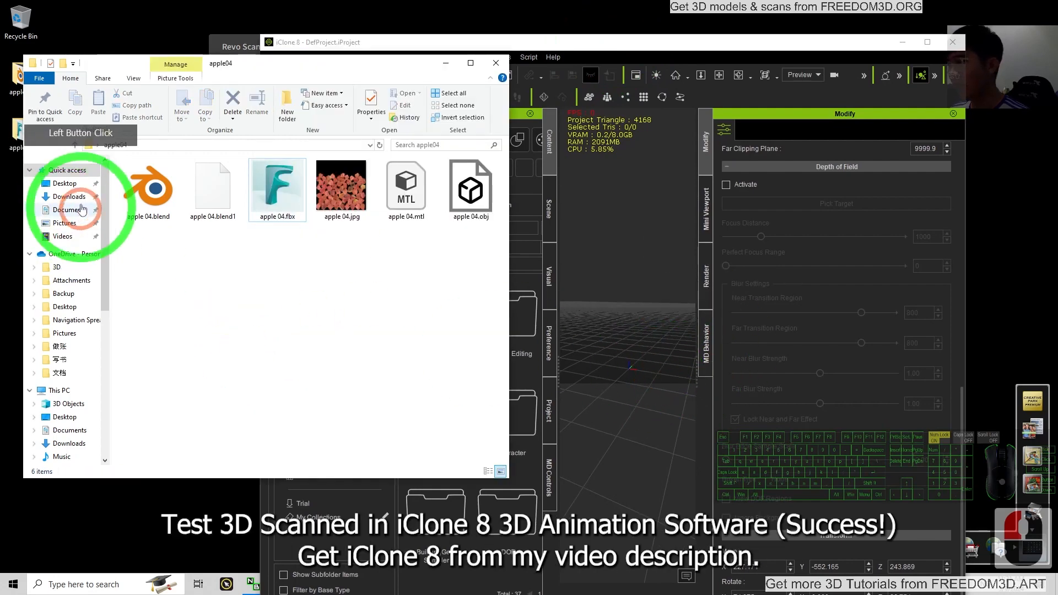
pyautogui.moveTo(277, 184); pyautogui.dragTo(629, 368)
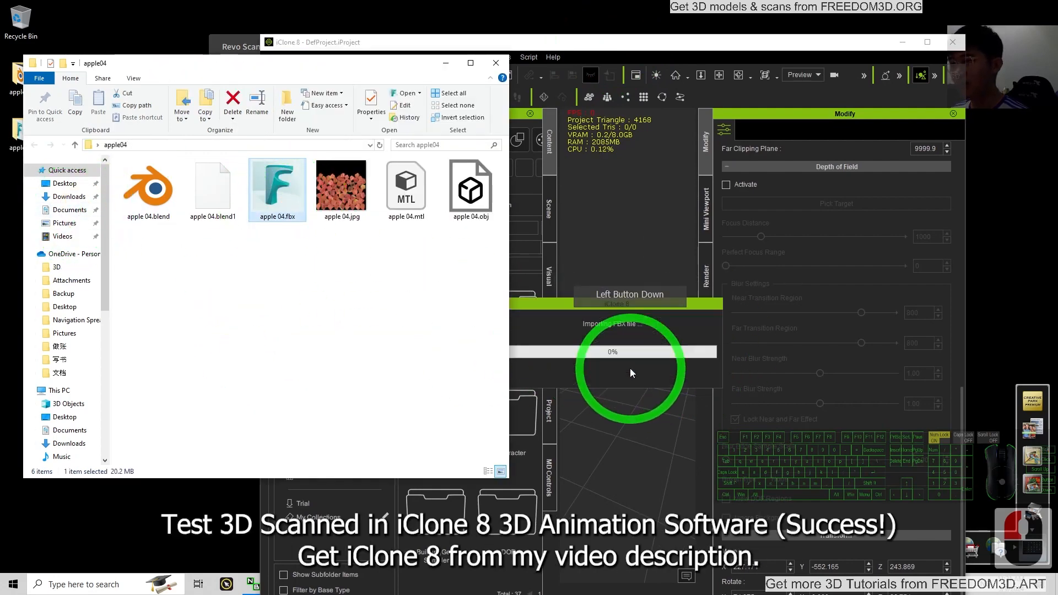
pyautogui.click(927, 43)
pyautogui.scroll(8, 628, 395)
pyautogui.moveTo(617, 411); pyautogui.dragTo(567, 275, button='middle')
pyautogui.moveTo(516, 300); pyautogui.dragTo(544, 284)
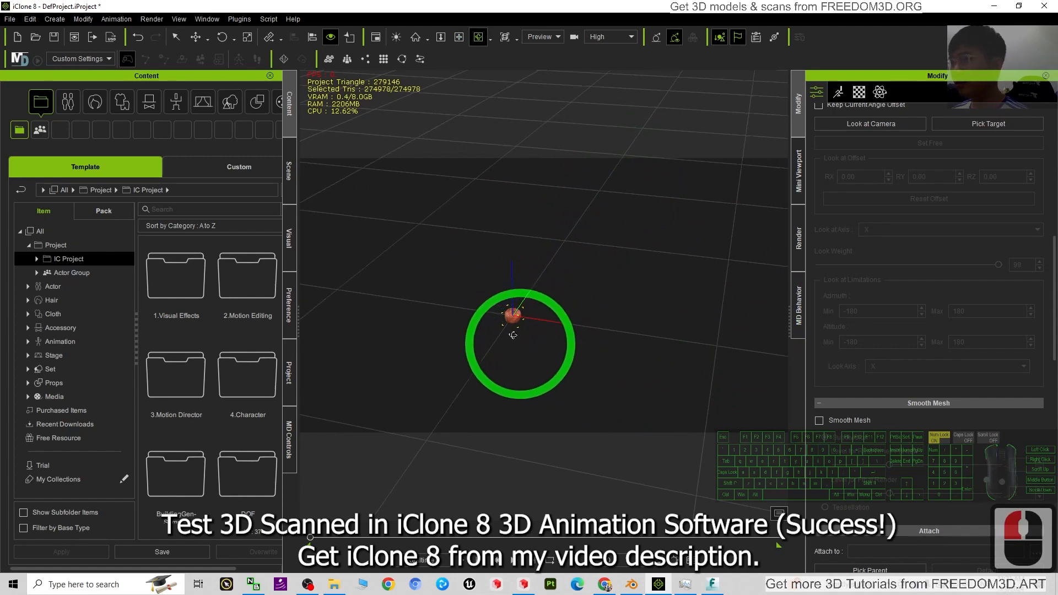
# Compare the apple's placement and pivot in Blender with the imported apple in iClone, viewing it close up there
pyautogui.click(631, 584)
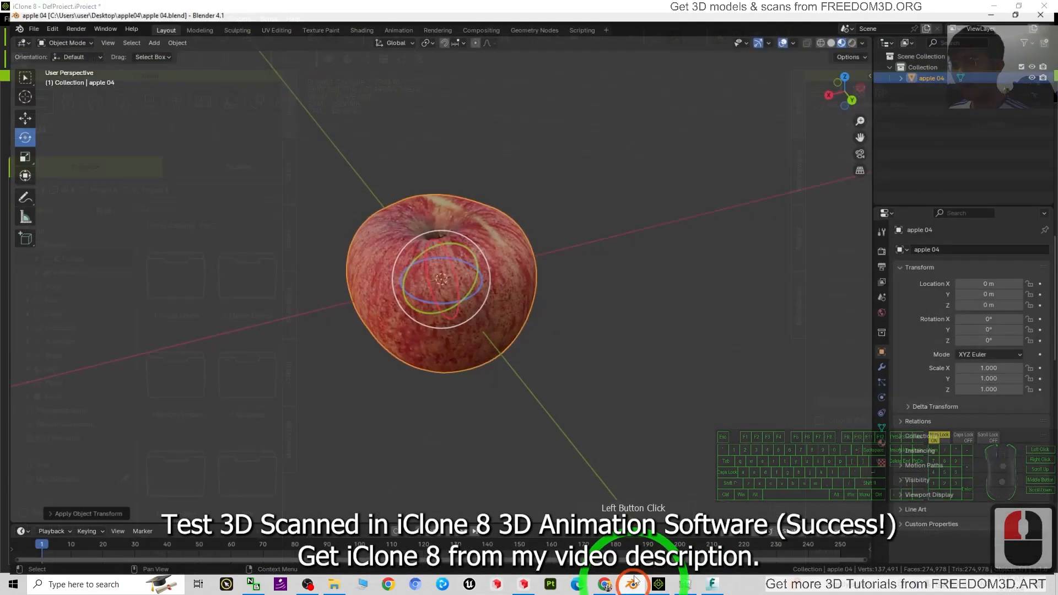
pyautogui.click(484, 237)
pyautogui.scroll(-14, 487, 313)
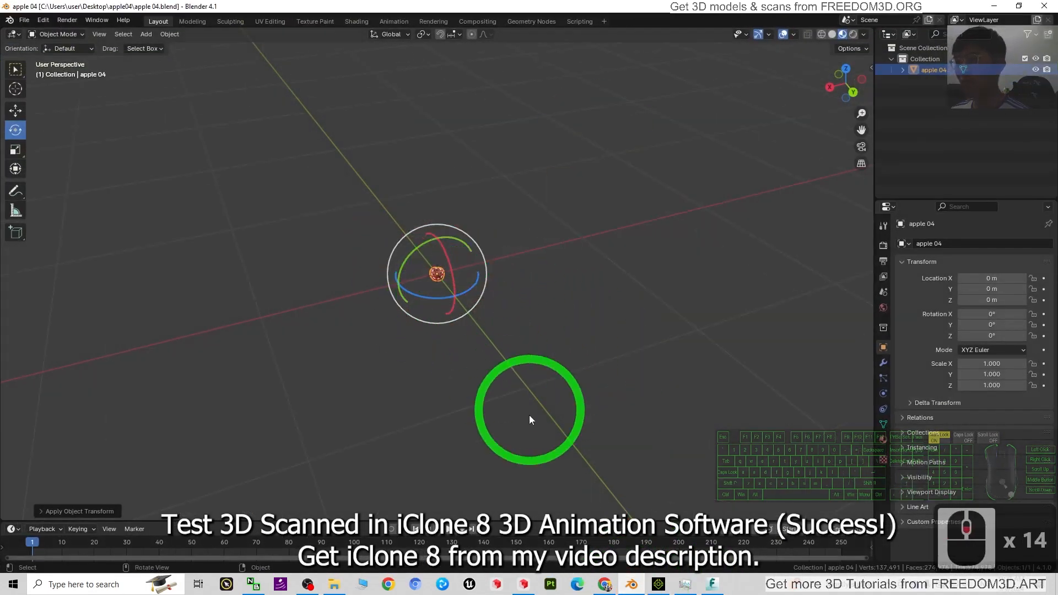
pyautogui.click(993, 6)
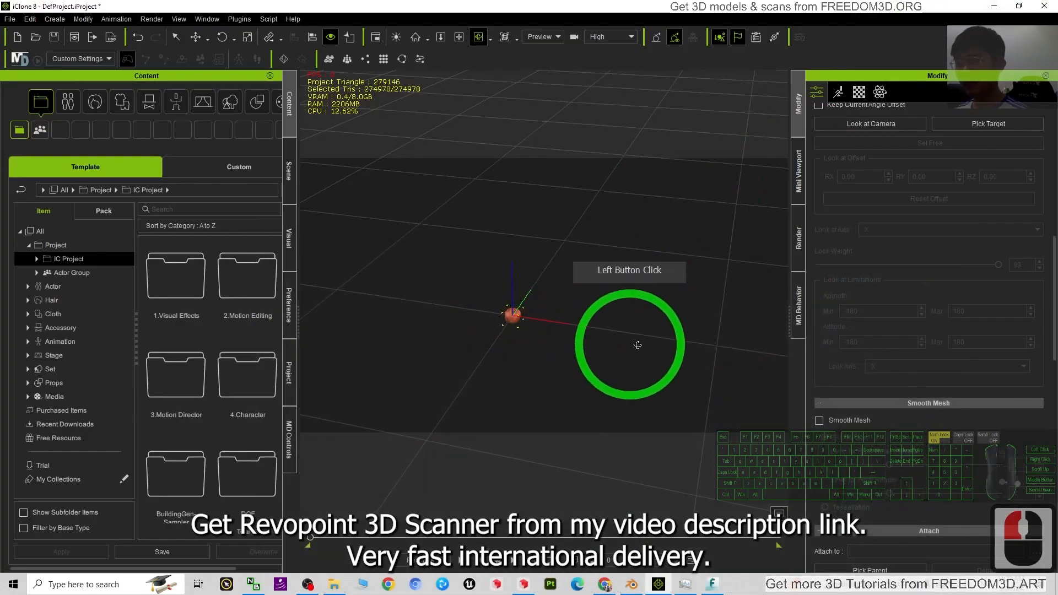
pyautogui.scroll(16, 545, 338)
pyautogui.press('x')
pyautogui.moveTo(468, 393); pyautogui.dragTo(379, 299)
pyautogui.press('c')
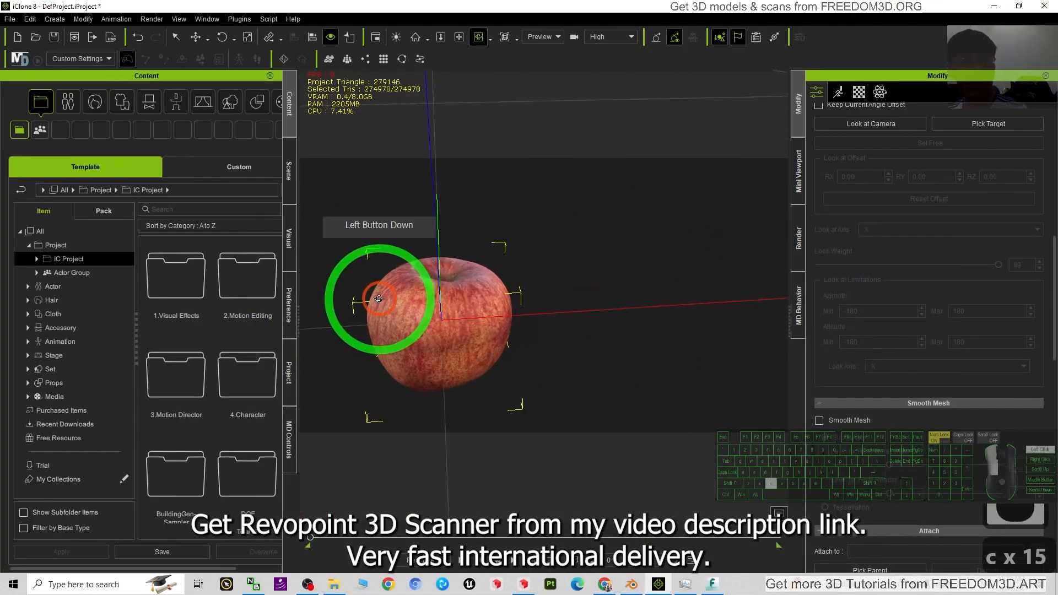
# Switch to Chrome, look over the Revopoint POP 2 product page and minimize the browser
pyautogui.click(523, 584)
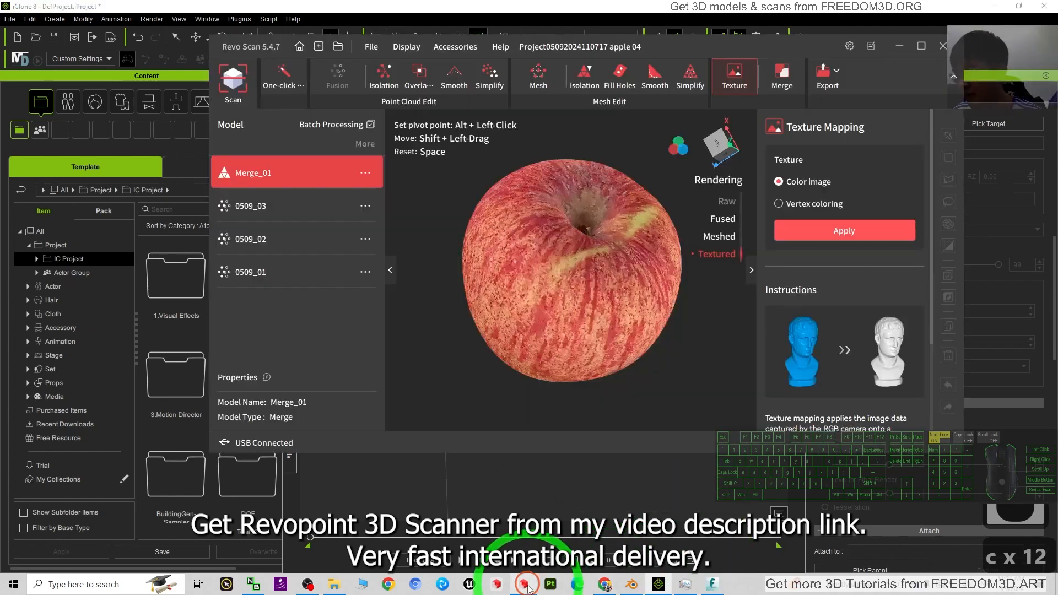
pyautogui.click(895, 47)
pyautogui.click(497, 584)
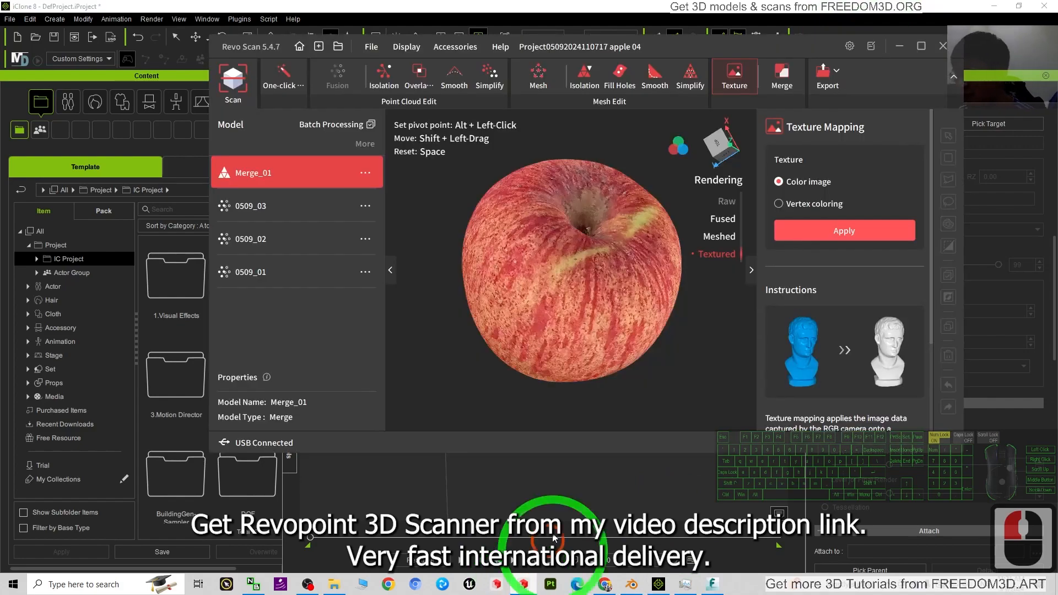
pyautogui.click(606, 585)
pyautogui.click(557, 231)
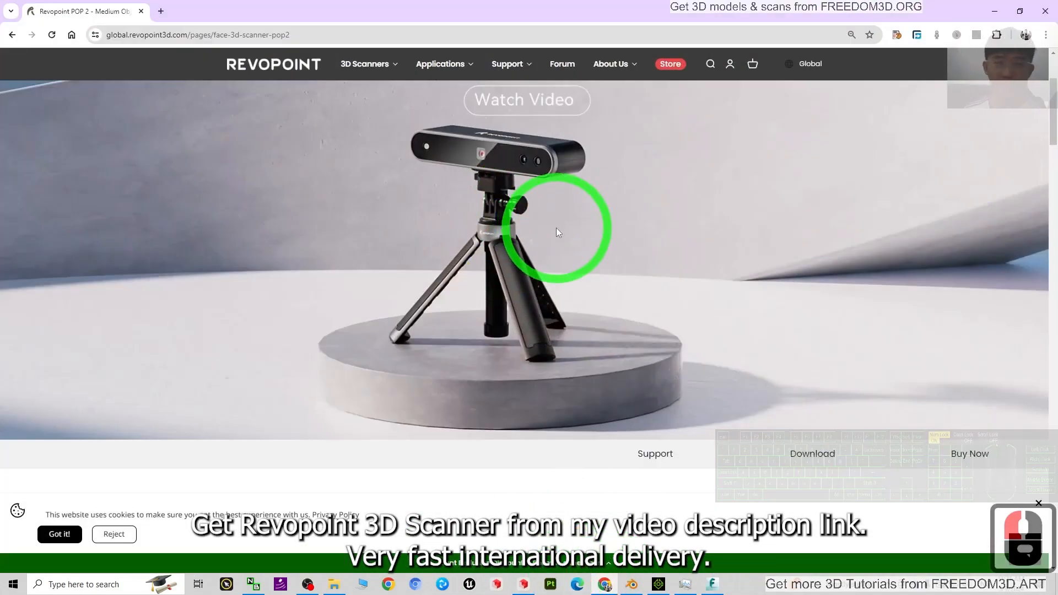
pyautogui.scroll(-3, 559, 229)
pyautogui.scroll(2, 609, 362)
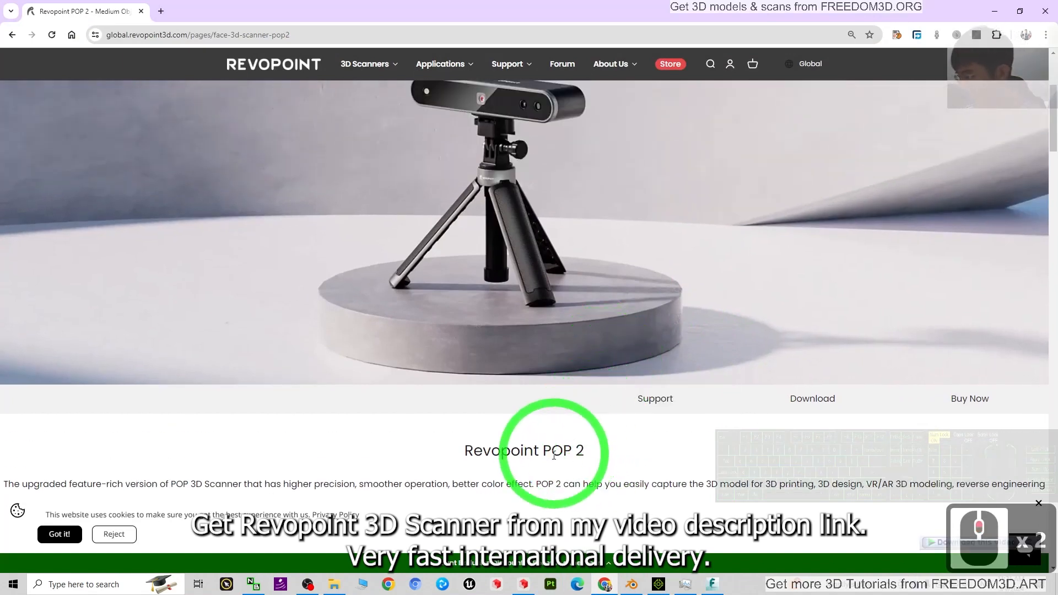
pyautogui.scroll(2, 617, 423)
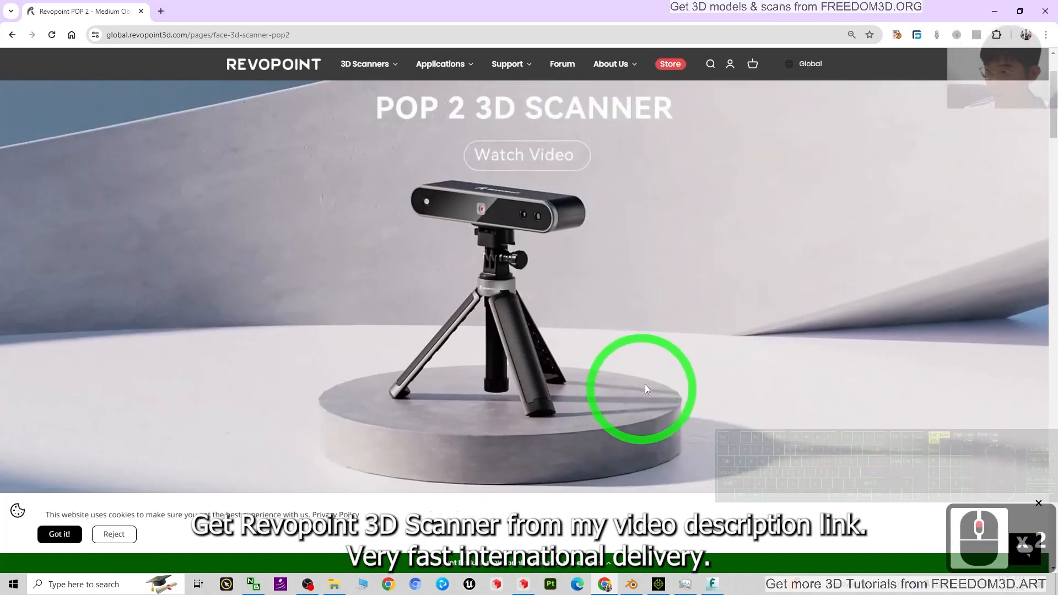
pyautogui.click(996, 6)
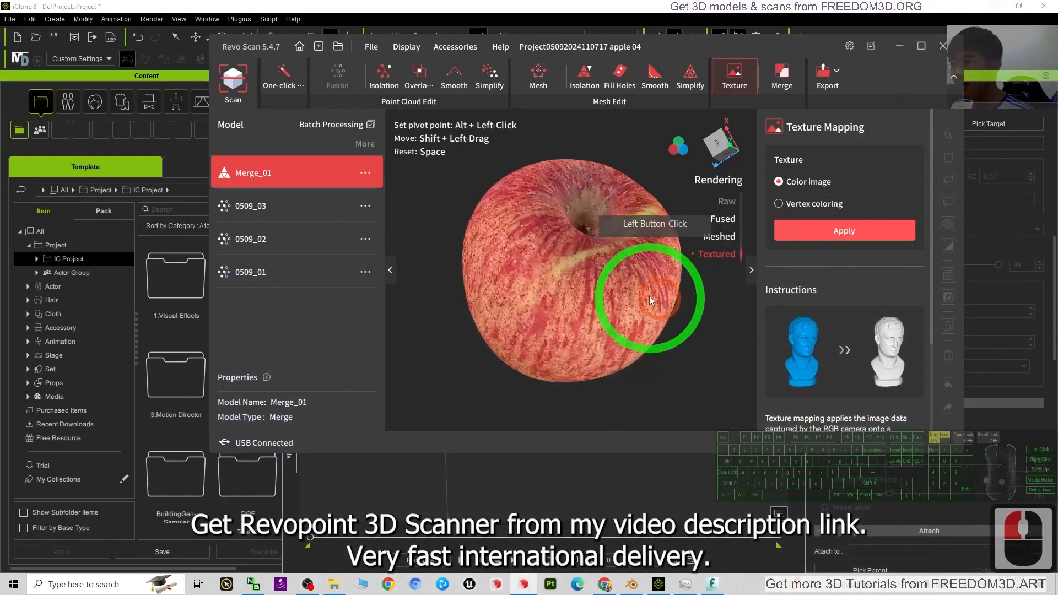
# Inspect the textured Merge_01 apple in a maximized Revo Scan window, and minimize all open windows to the desktop
pyautogui.click(921, 47)
pyautogui.moveTo(600, 322); pyautogui.dragTo(637, 380)
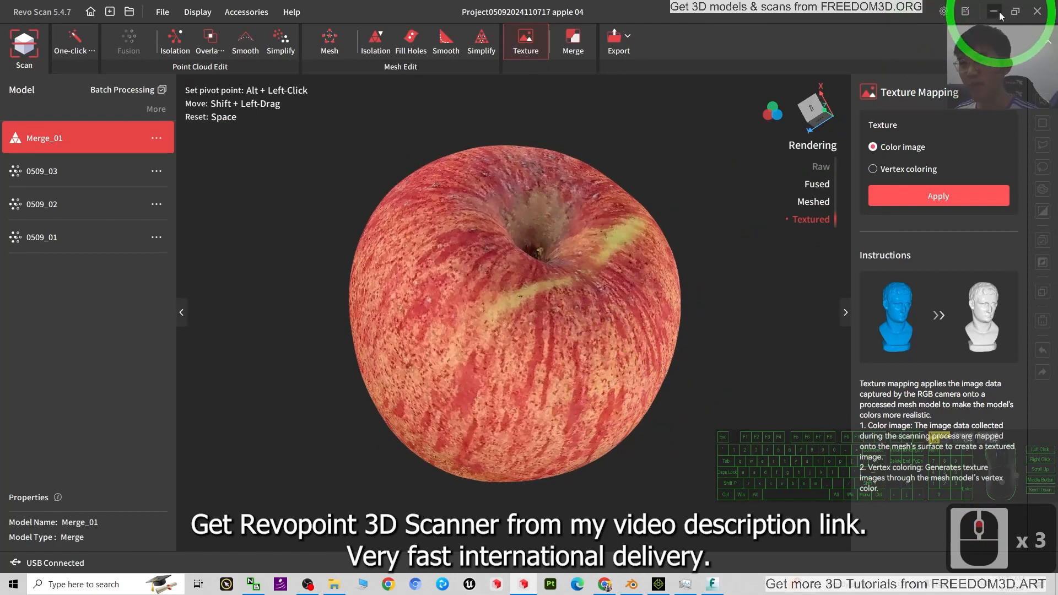
pyautogui.click(999, 10)
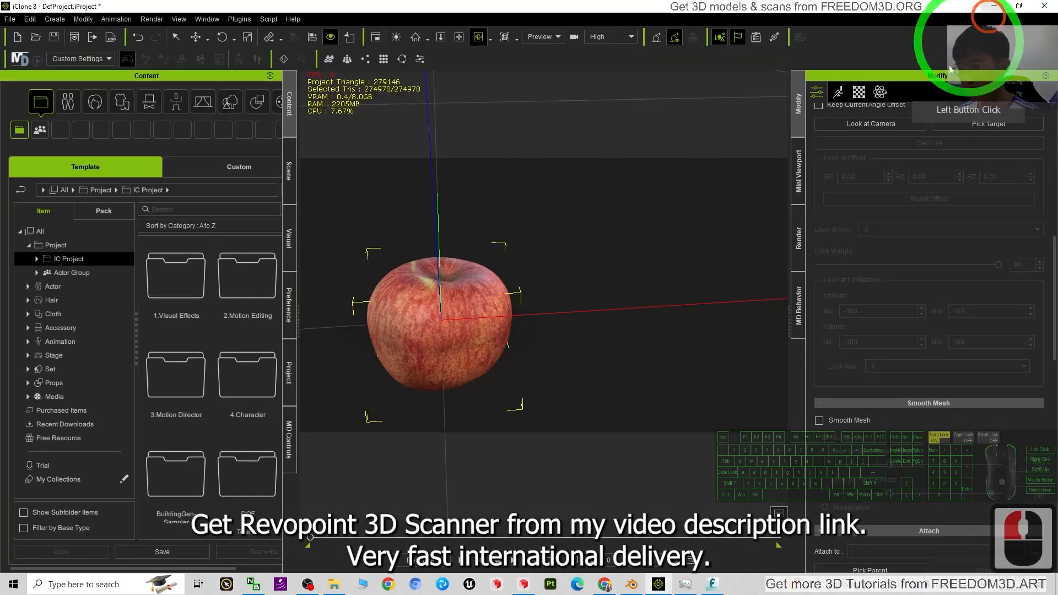
pyautogui.click(994, 7)
pyautogui.click(453, 55)
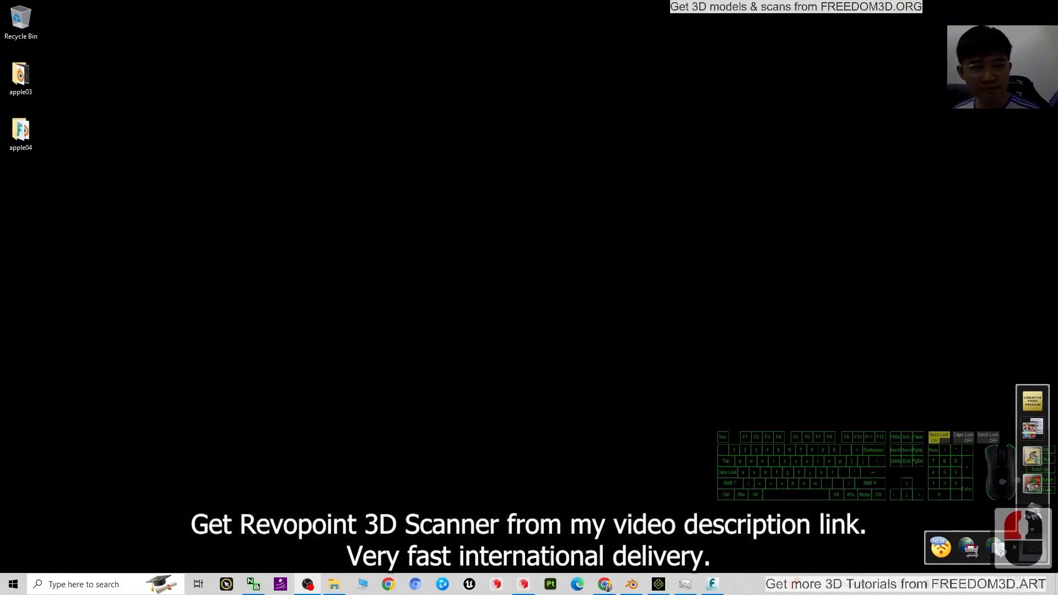
# Launch Unreal Engine and create a new Games project from the Third Person template with its default settings
pyautogui.click(722, 414)
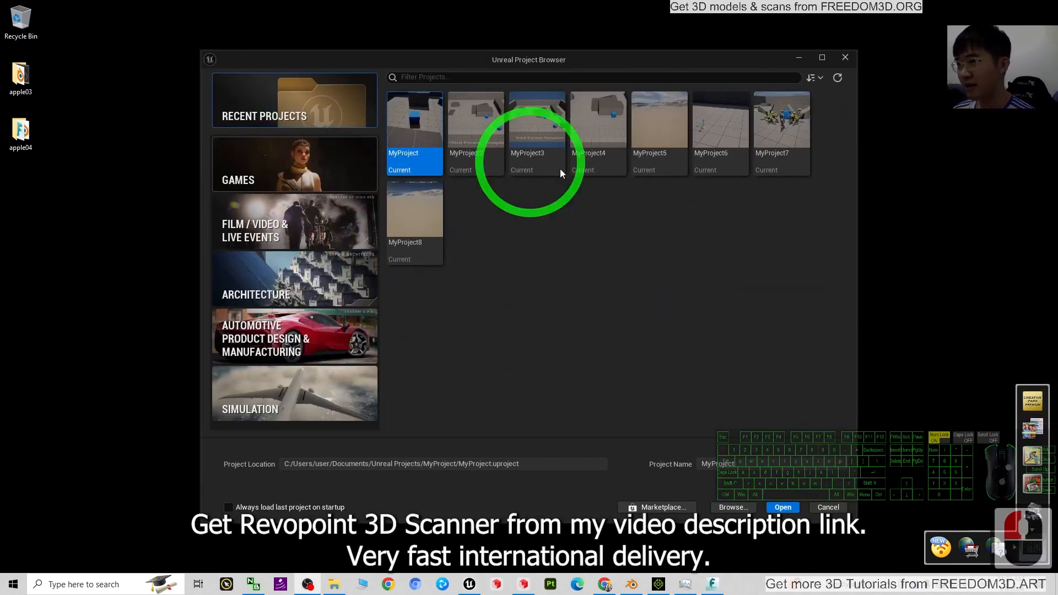
pyautogui.doubleClick(292, 179)
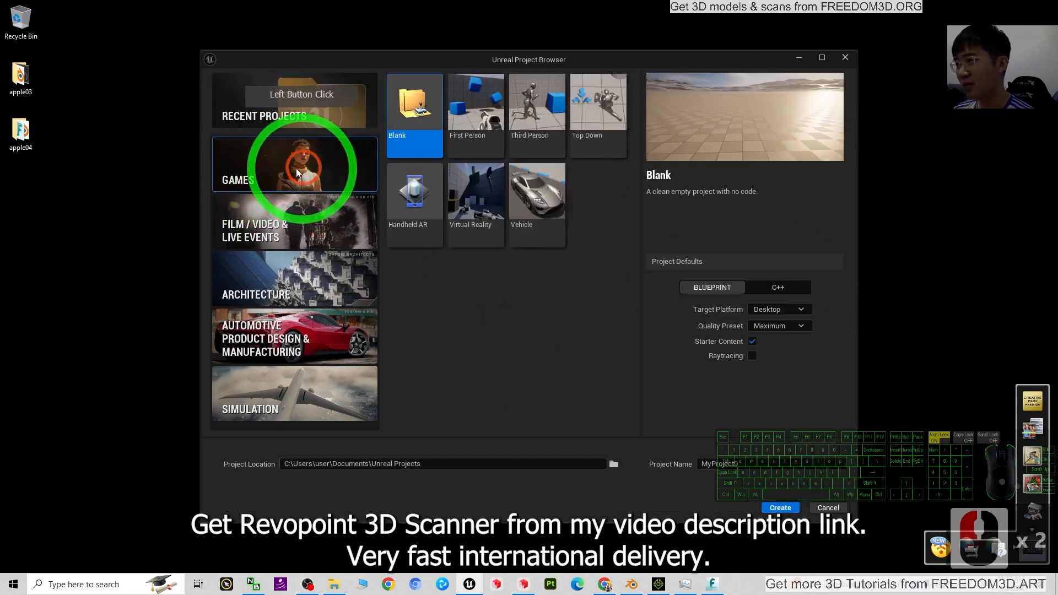
pyautogui.click(530, 112)
pyautogui.click(766, 507)
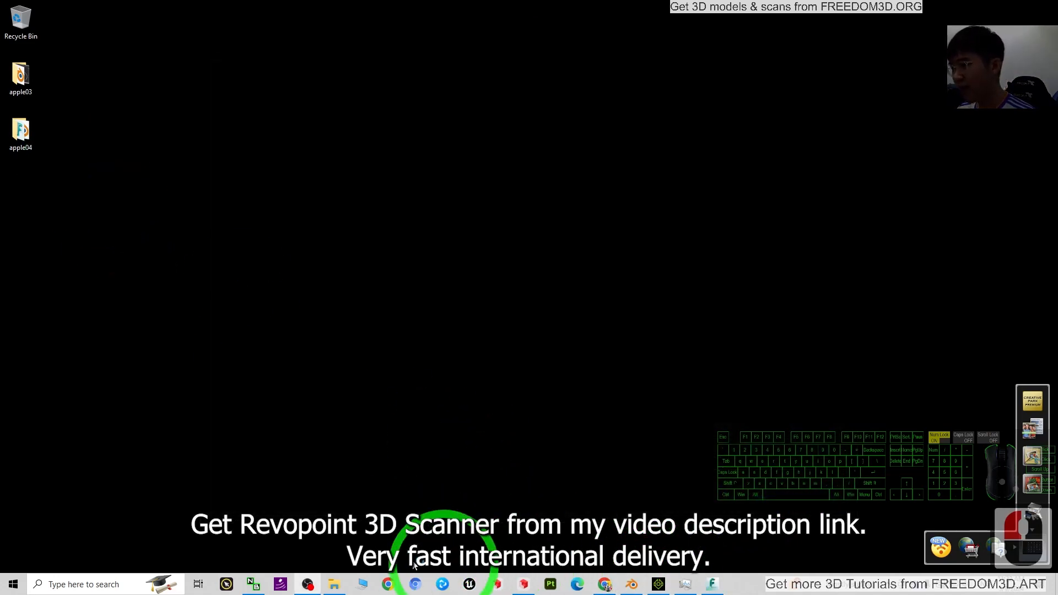
# Preview apple 04.fbx from the apple04 folder close up in Autodesk FBX Review, then close the preview and minimize the folder
pyautogui.click(334, 584)
pyautogui.click(344, 190)
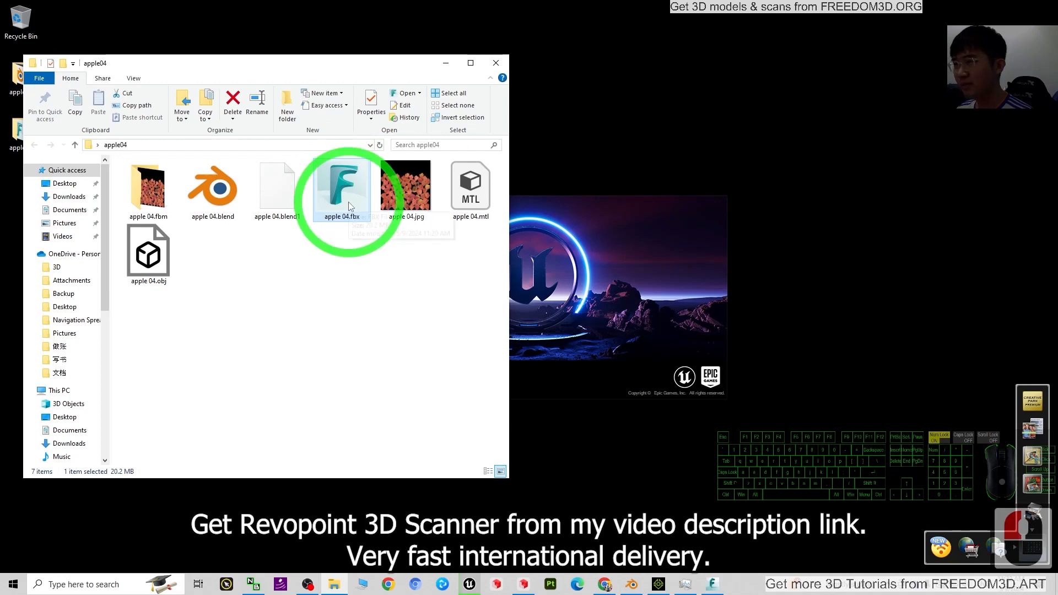
pyautogui.doubleClick(337, 167)
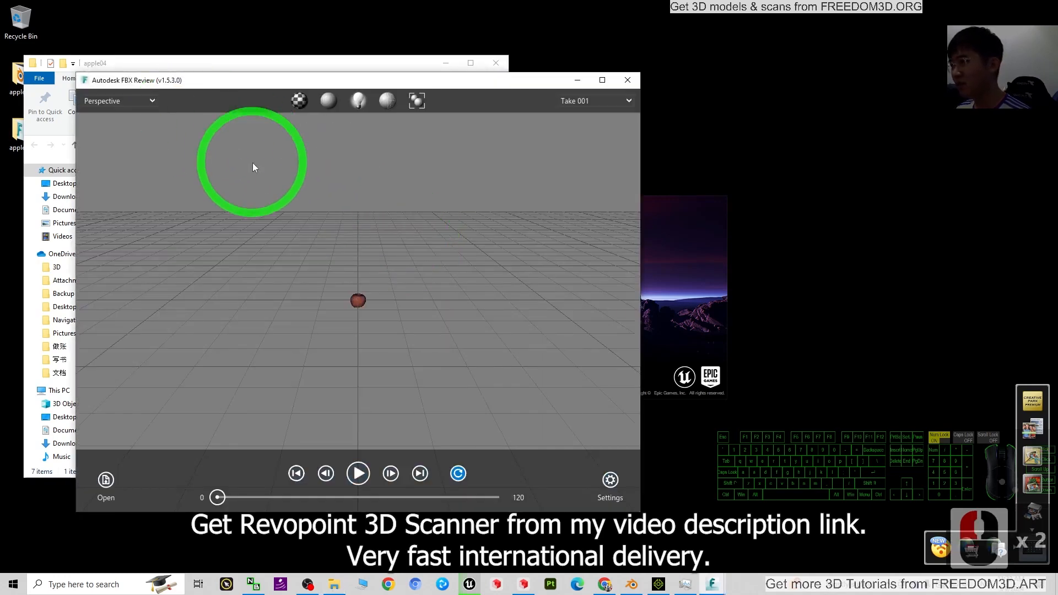
pyautogui.scroll(10, 429, 292)
pyautogui.moveTo(487, 236); pyautogui.dragTo(133, 94)
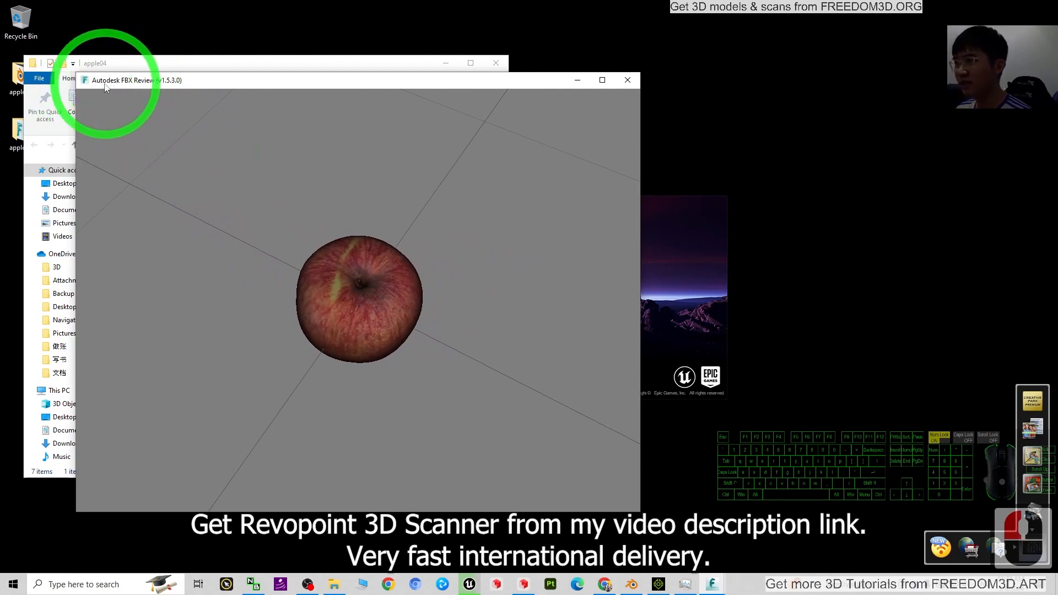
pyautogui.moveTo(474, 343); pyautogui.dragTo(711, 82)
pyautogui.click(626, 80)
pyautogui.click(800, 412)
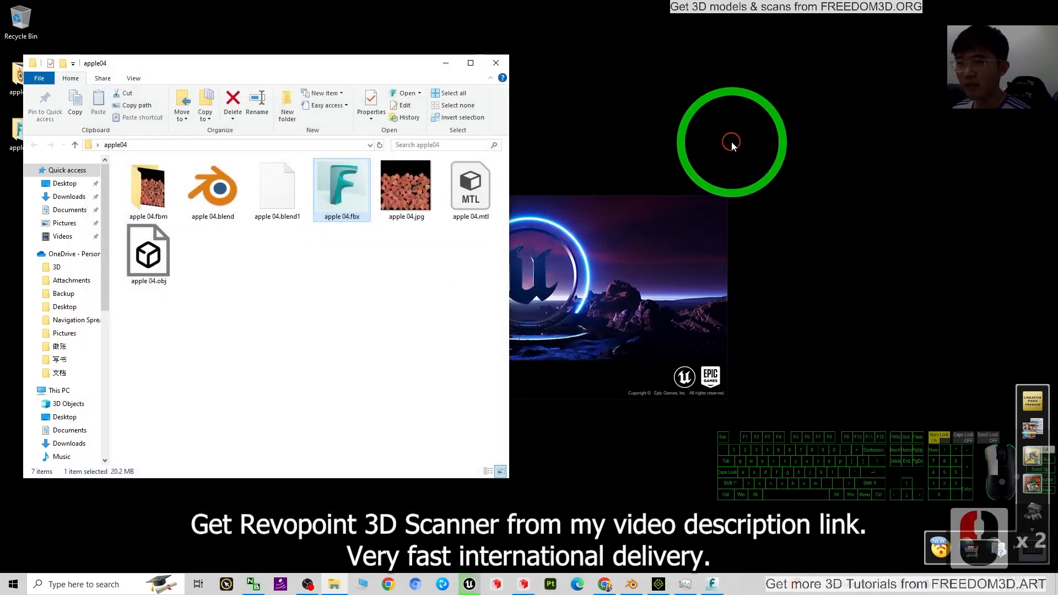
pyautogui.click(788, 152)
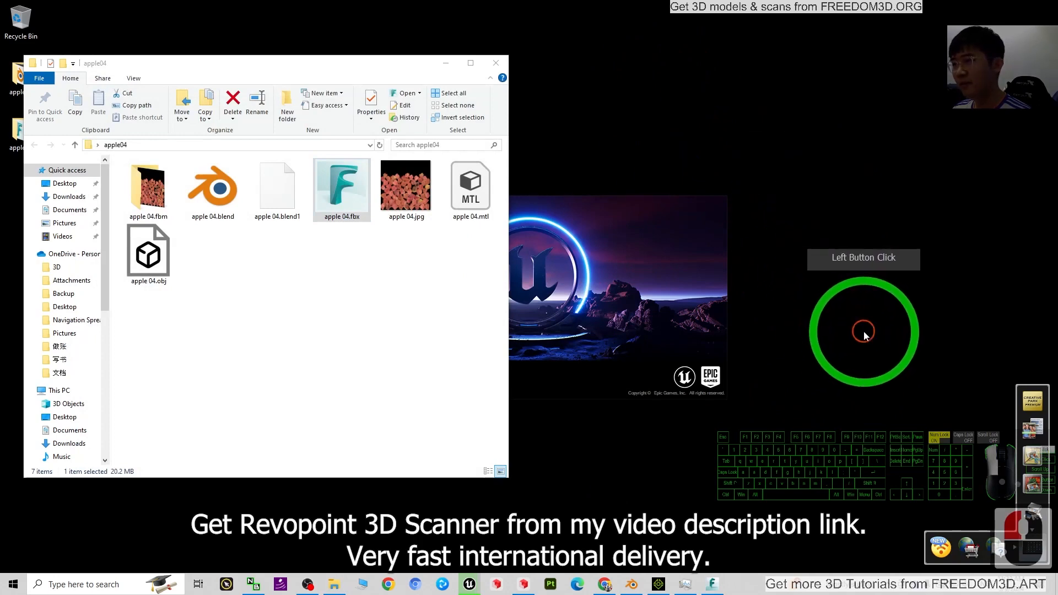
pyautogui.click(447, 63)
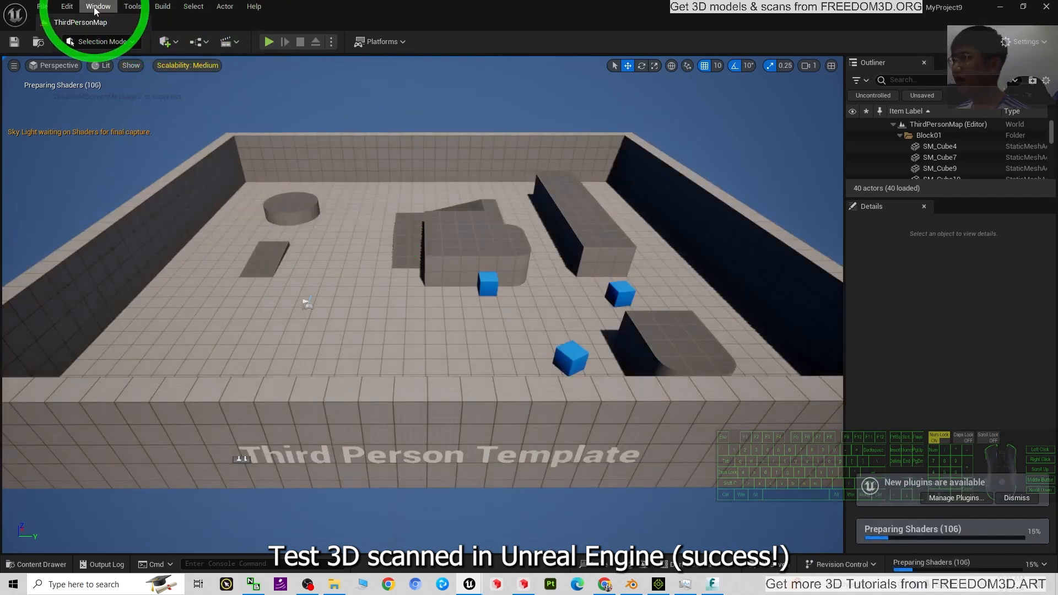
# Open Content Browser 1, dock it below the viewport and show the project's Content folder
pyautogui.click(98, 6)
pyautogui.moveTo(138, 63)
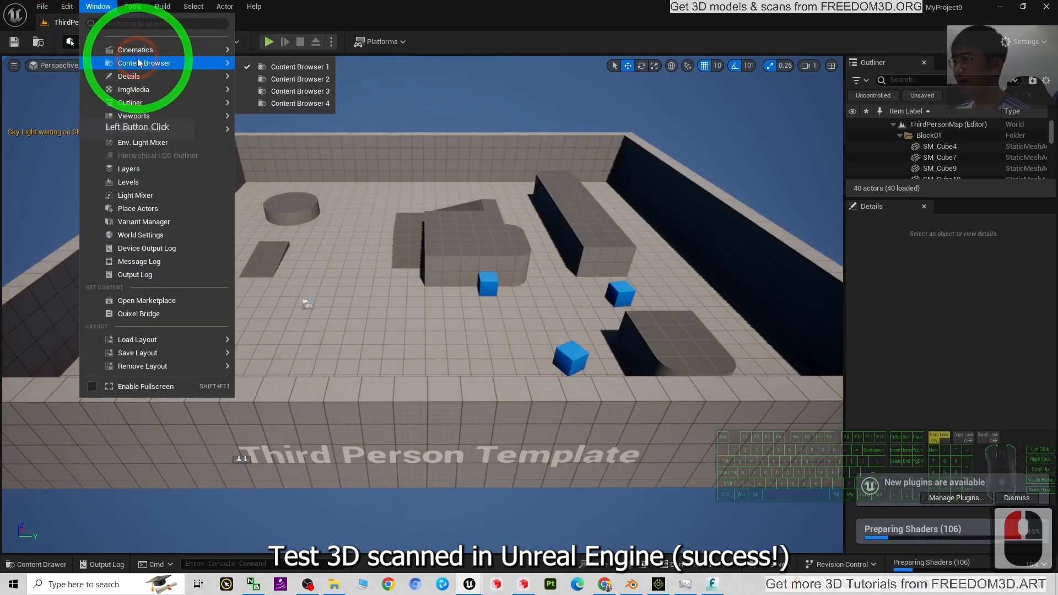
pyautogui.click(296, 69)
pyautogui.moveTo(352, 135); pyautogui.dragTo(259, 475)
pyautogui.click(210, 330)
pyautogui.click(354, 415)
# Create a folder named apple04 inside the Content folder and open it
pyautogui.rightClick(391, 442)
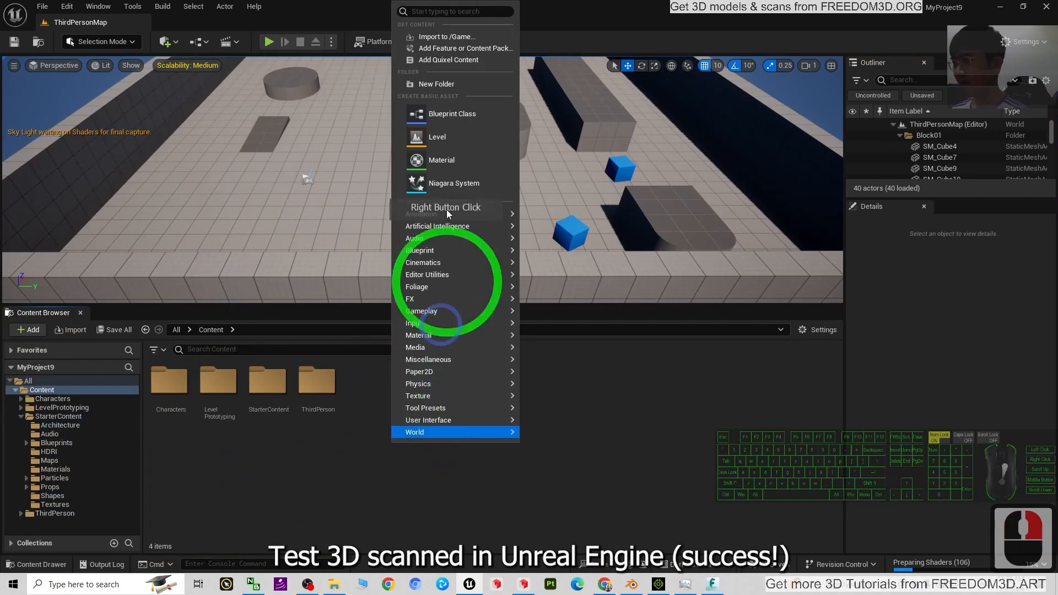
pyautogui.click(436, 84)
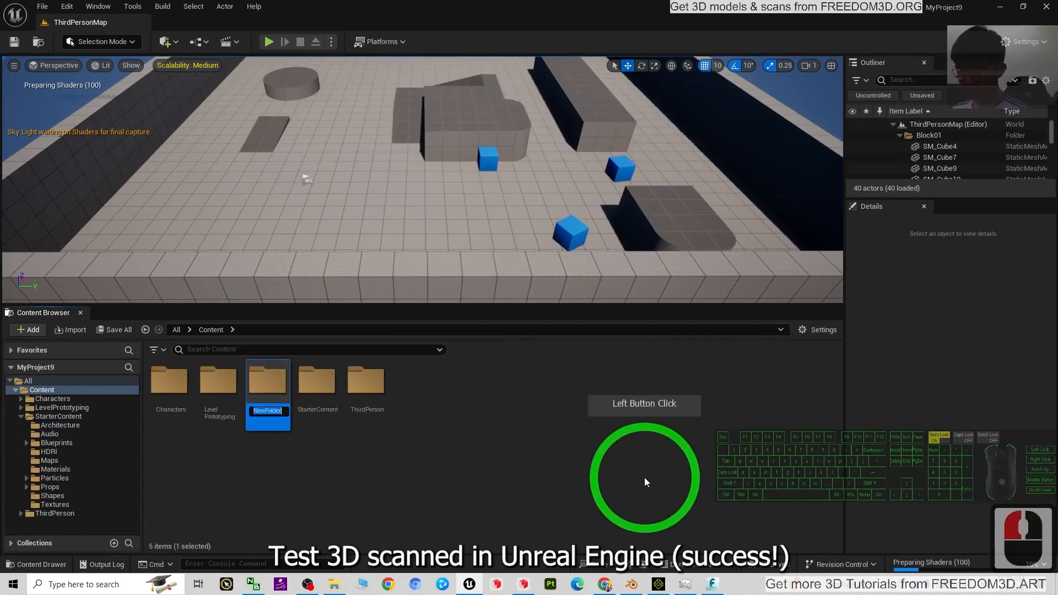
pyautogui.write('apple 0')
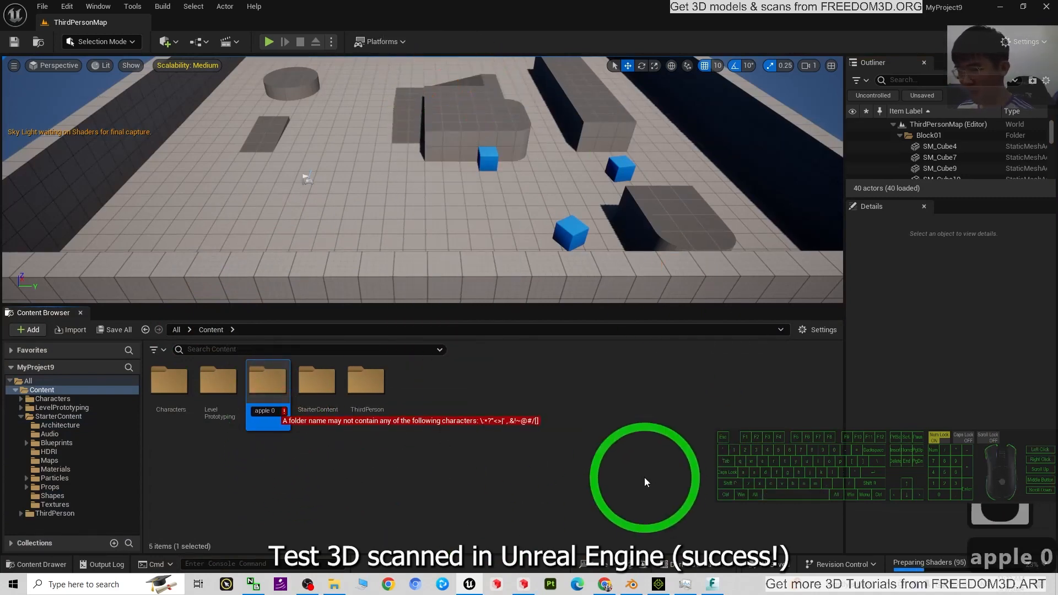
pyautogui.press('BackSpace')
pyautogui.press('BackSpace')
pyautogui.press('BackSpace')
pyautogui.write('e0')
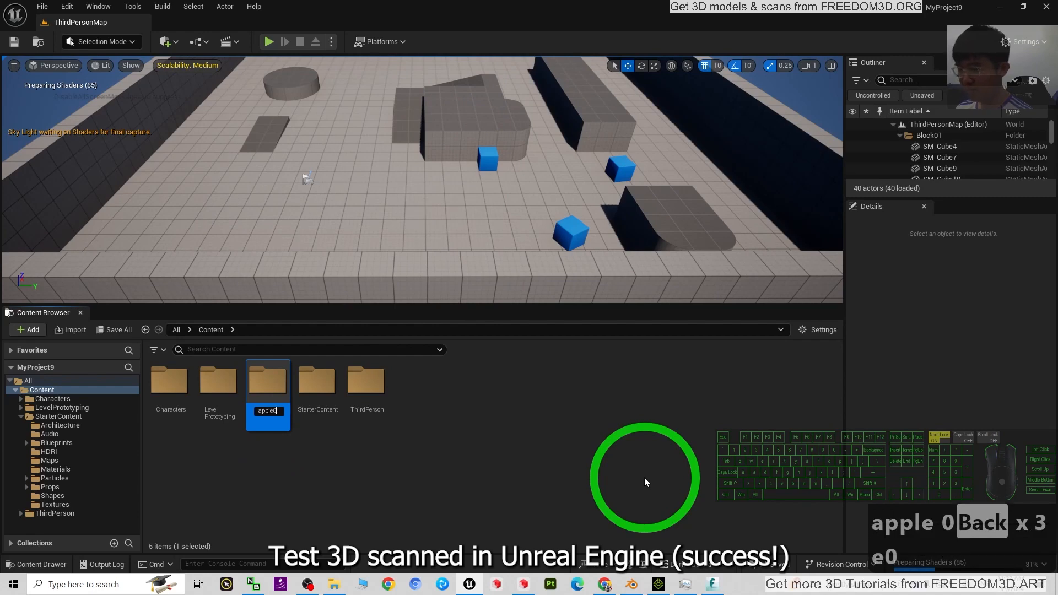
pyautogui.write('4')
pyautogui.press('Return')
pyautogui.press('Return')
# Import apple 04.fbx from the apple04 Windows folder into the project's apple04 folder with default FBX options, close the message log and maximize the editor
pyautogui.moveTo(513, 3); pyautogui.dragTo(705, 71)
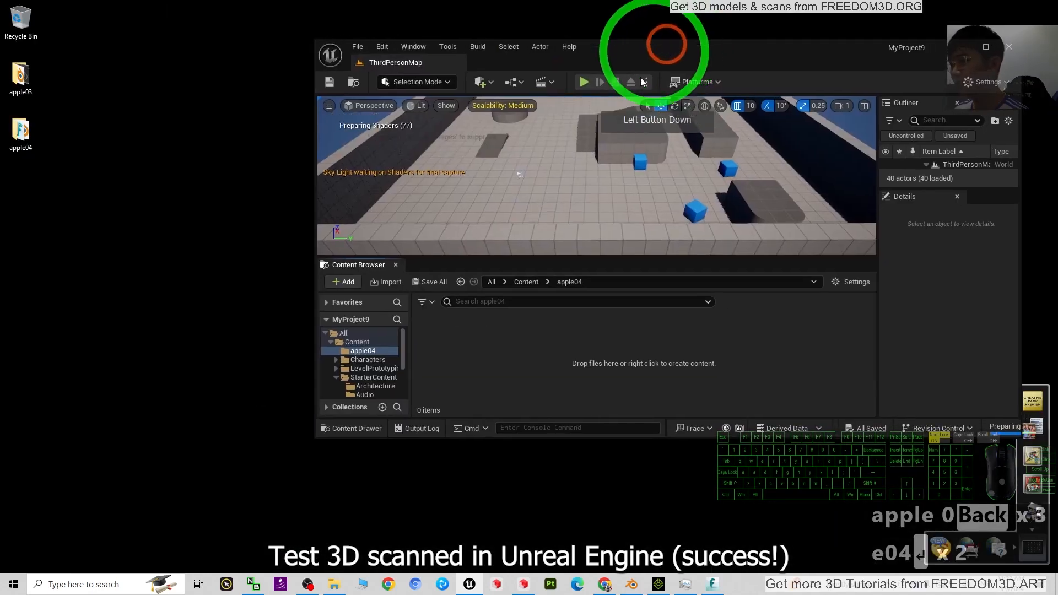
pyautogui.click(334, 587)
pyautogui.moveTo(338, 205); pyautogui.dragTo(704, 359)
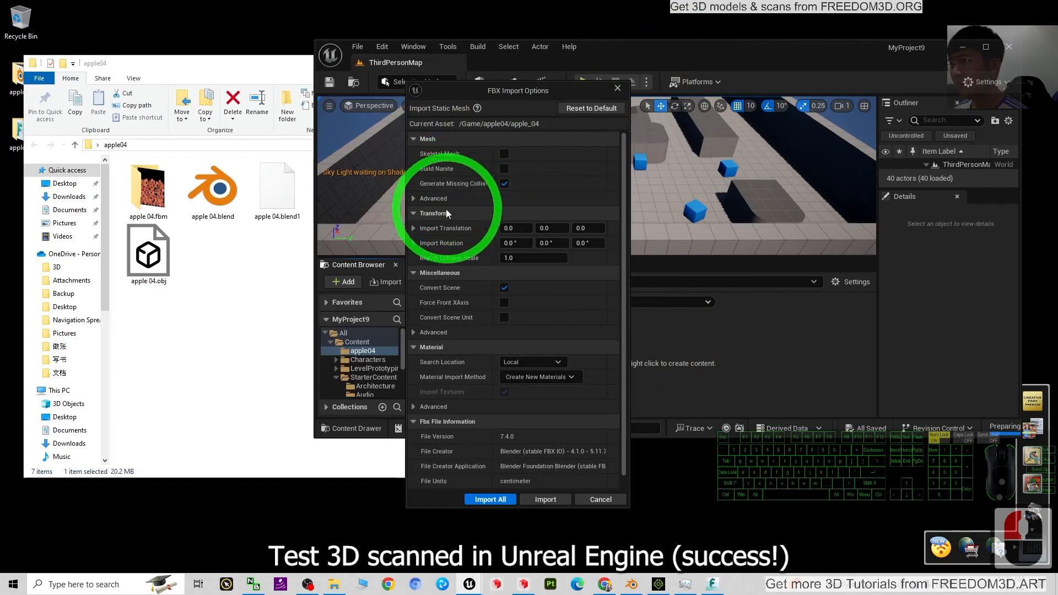
pyautogui.click(490, 499)
pyautogui.click(980, 65)
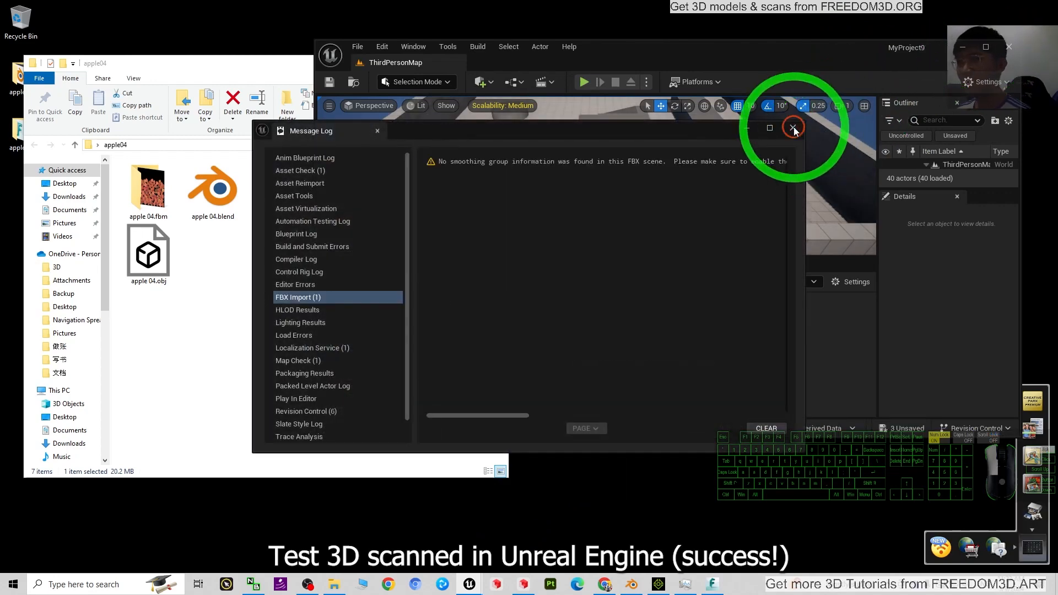
pyautogui.click(793, 128)
pyautogui.click(986, 47)
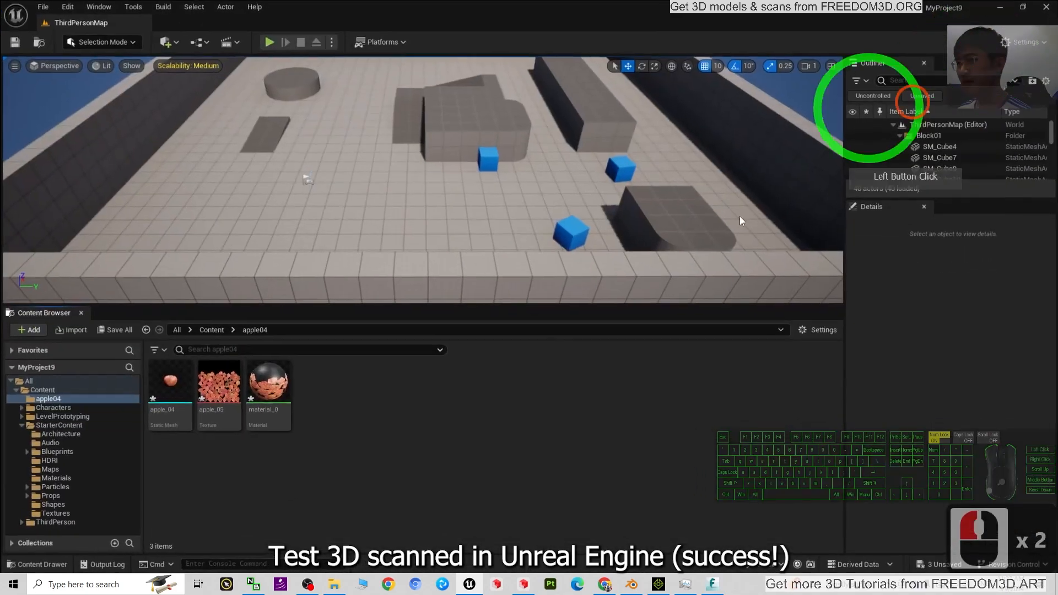
# Inspect the imported apple_04 static mesh close up in the mesh editor and close that editor
pyautogui.doubleClick(180, 388)
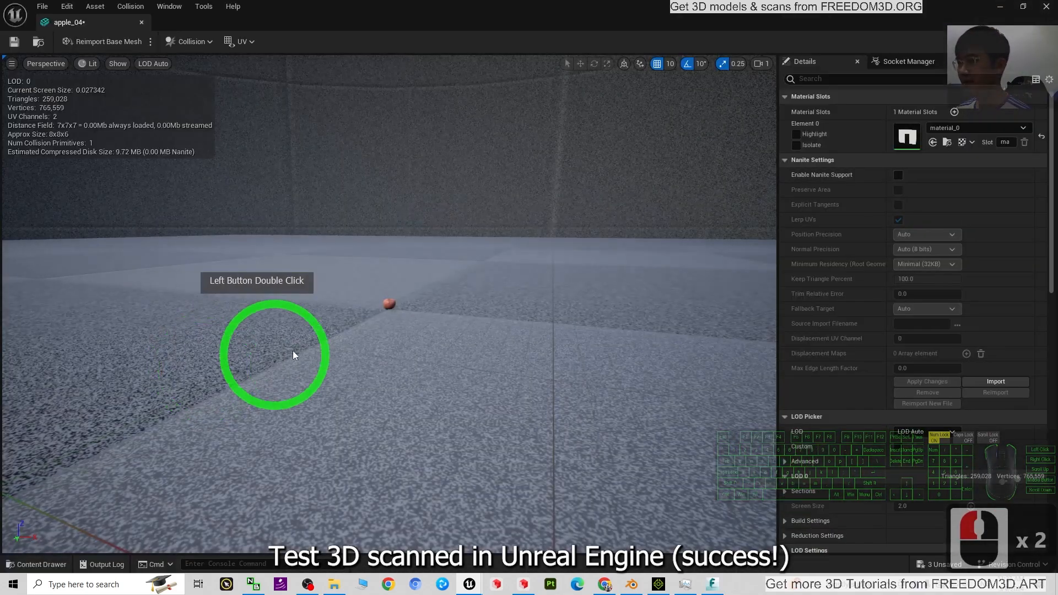
pyautogui.scroll(5, 397, 306)
pyautogui.scroll(-3, 405, 305)
pyautogui.scroll(5, 405, 306)
pyautogui.click(1045, 6)
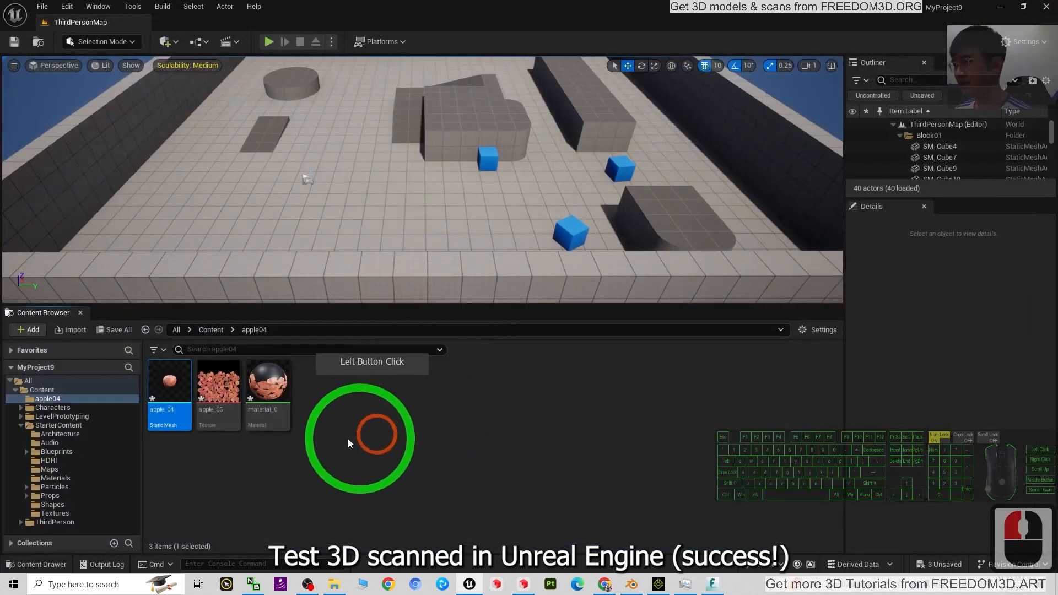
# Place two apple_04 meshes in the level, one on the raised block and one on the ramp at a height of Z 40
pyautogui.moveTo(188, 396); pyautogui.dragTo(440, 125)
pyautogui.moveTo(182, 397); pyautogui.dragTo(370, 207)
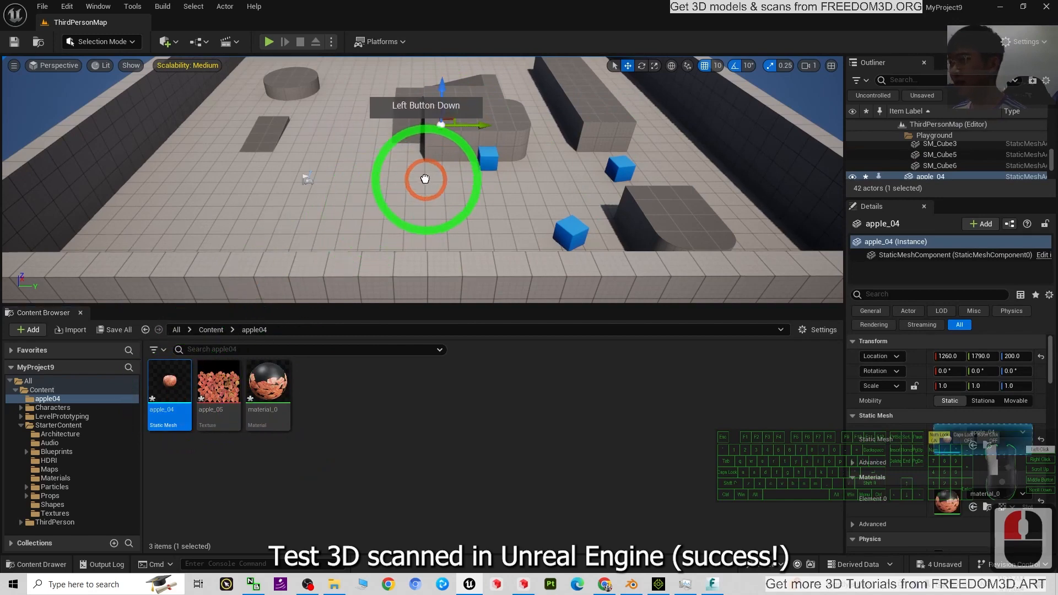
pyautogui.moveTo(392, 134); pyautogui.dragTo(395, 130)
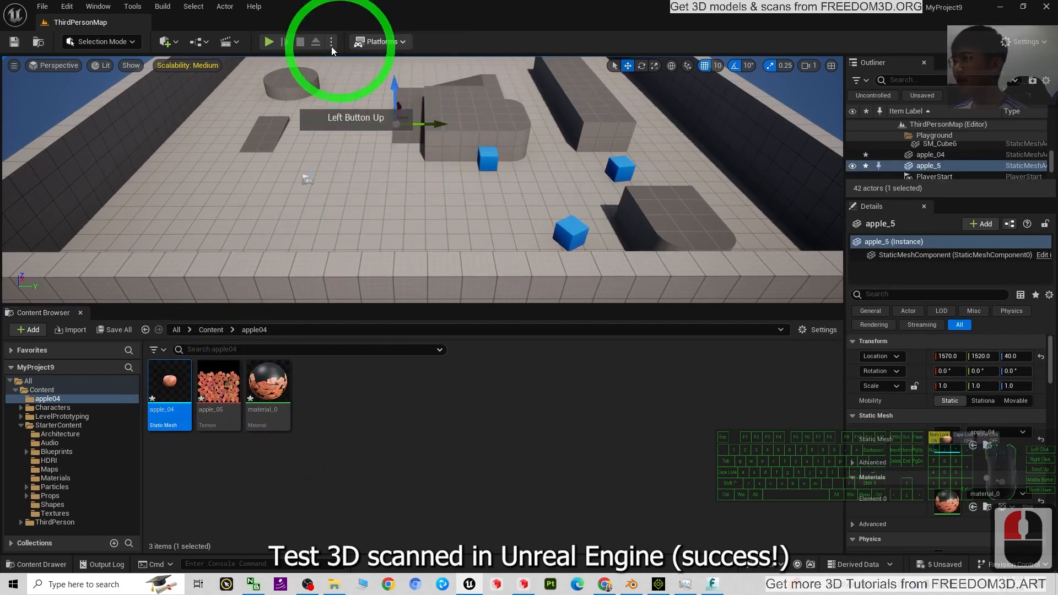
pyautogui.click(488, 134)
# Start playing the level, enlarge the viewport by shrinking the Content Browser, and give the game input focus
pyautogui.hotkey('alt', 'p')
pyautogui.click(507, 273)
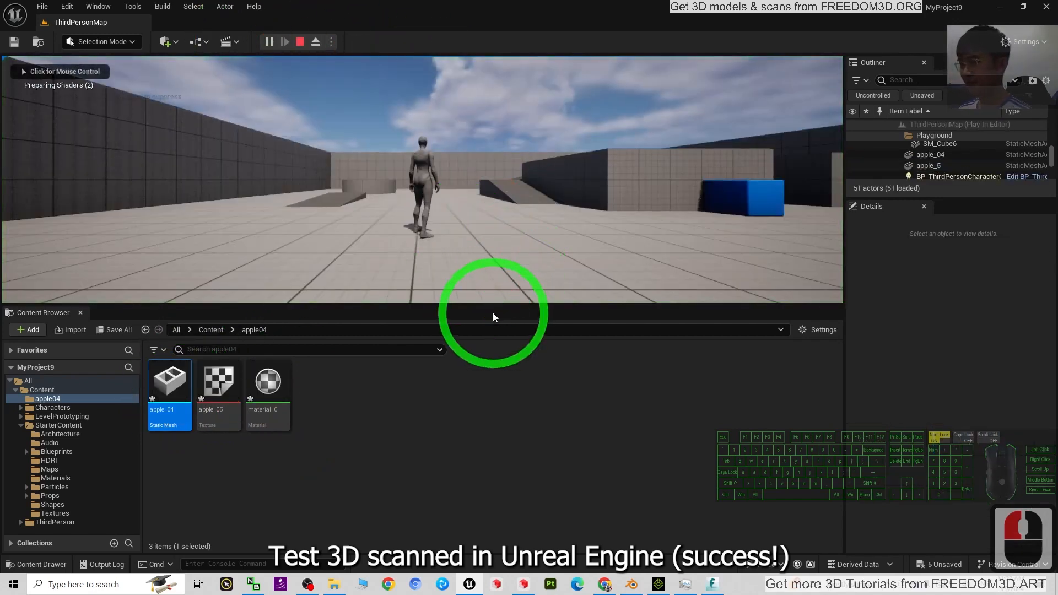
pyautogui.moveTo(492, 308); pyautogui.dragTo(496, 503)
pyautogui.click(485, 367)
# Run the character up the ramp and around the raised block to view both apples in play, then stop the play session
pyautogui.press('w')
pyautogui.press('w')
pyautogui.press('w')
pyautogui.press('w')
pyautogui.press('w')
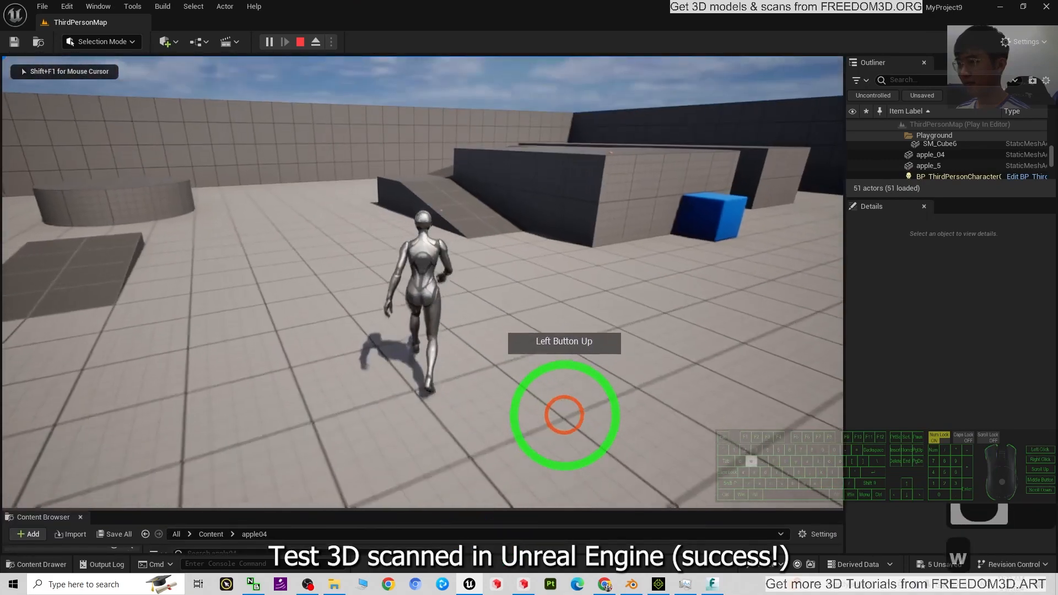
pyautogui.press('w')
pyautogui.press('w')
pyautogui.press('w')
pyautogui.press('w')
pyautogui.press('w')
pyautogui.press('w')
pyautogui.press('w')
pyautogui.press('w')
pyautogui.press('w')
pyautogui.press('w')
pyautogui.press('w')
pyautogui.press('w')
pyautogui.press('d')
pyautogui.press('a')
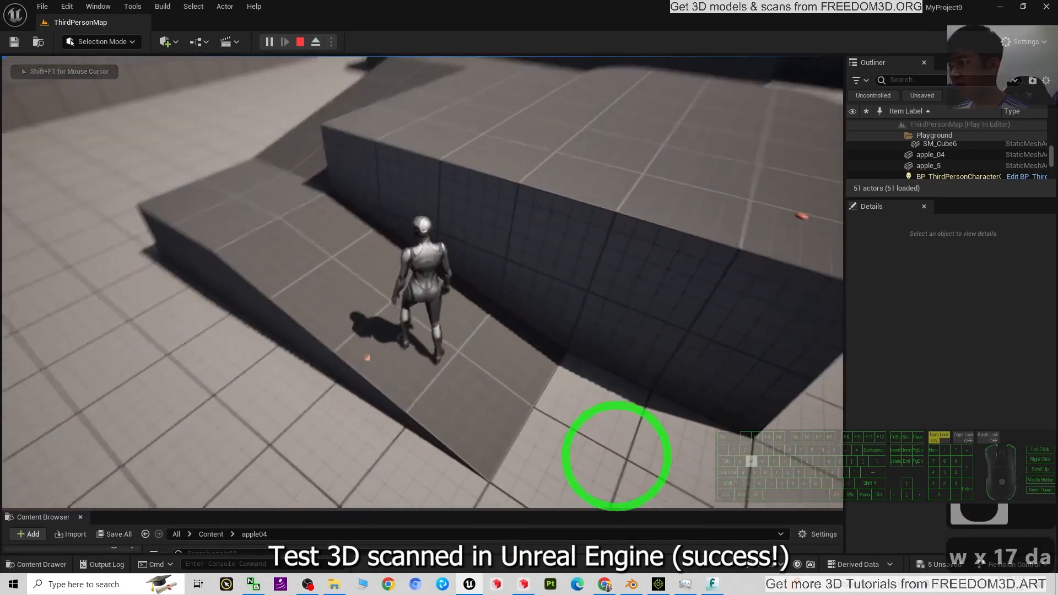
pyautogui.press('w')
pyautogui.press('a')
pyautogui.press('d')
pyautogui.press('w')
pyautogui.press('w')
pyautogui.press('w')
pyautogui.press('w')
pyautogui.press('w')
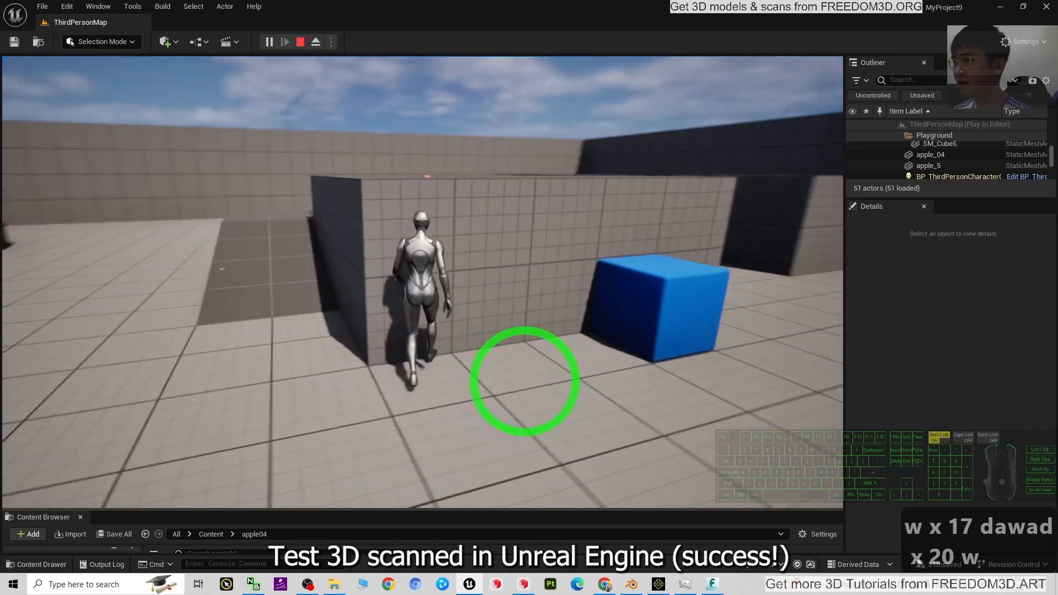
pyautogui.press('w')
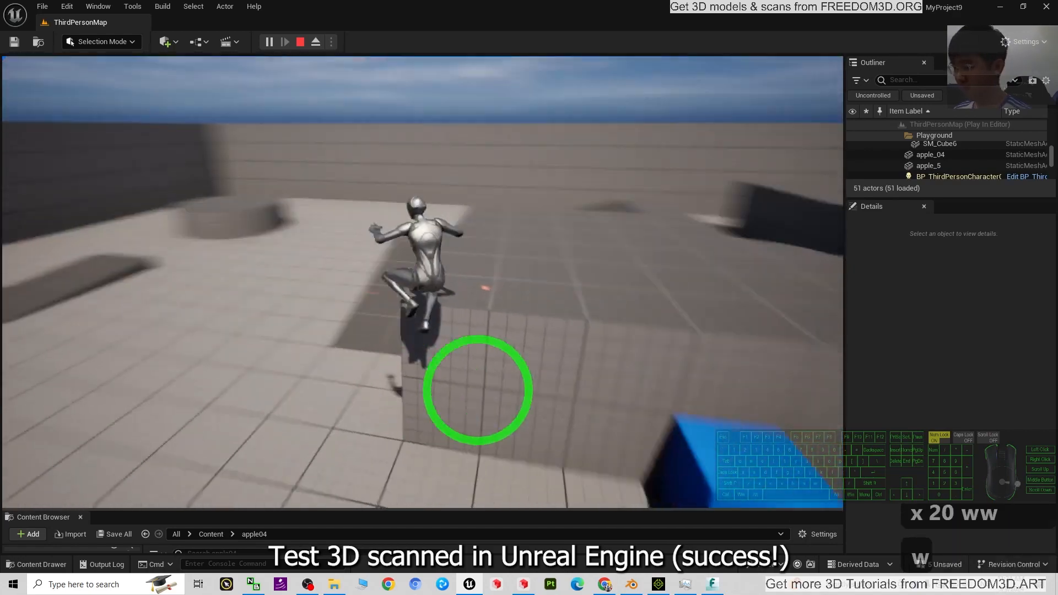
pyautogui.press('Escape')
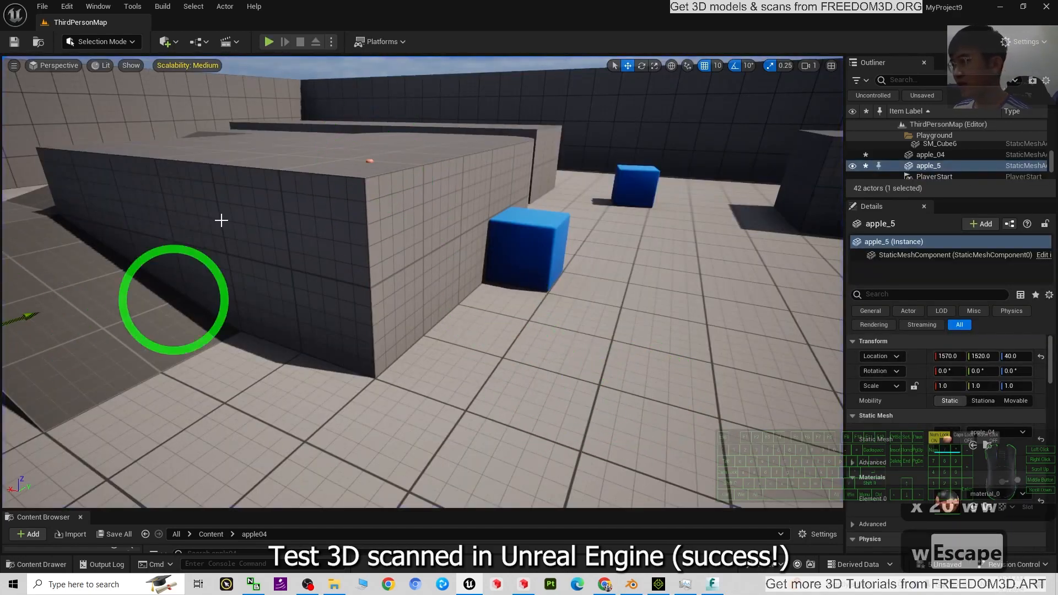
# Raise the apple on the ramp to a Z location of 50
pyautogui.press('w')
pyautogui.press('a')
pyautogui.moveTo(168, 302); pyautogui.dragTo(217, 381, button='right')
pyautogui.press('w')
pyautogui.press('a')
pyautogui.press('d')
pyautogui.moveTo(426, 434); pyautogui.dragTo(794, 51)
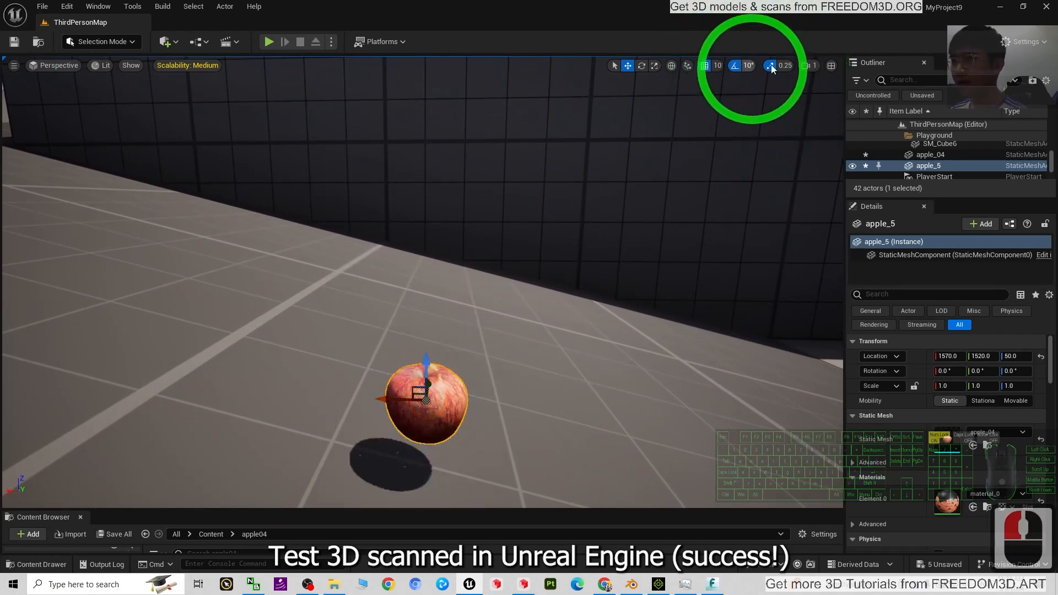
# Try a scale snap of 0.1 on the ramp apple, and set the scale snap to 1
pyautogui.click(783, 67)
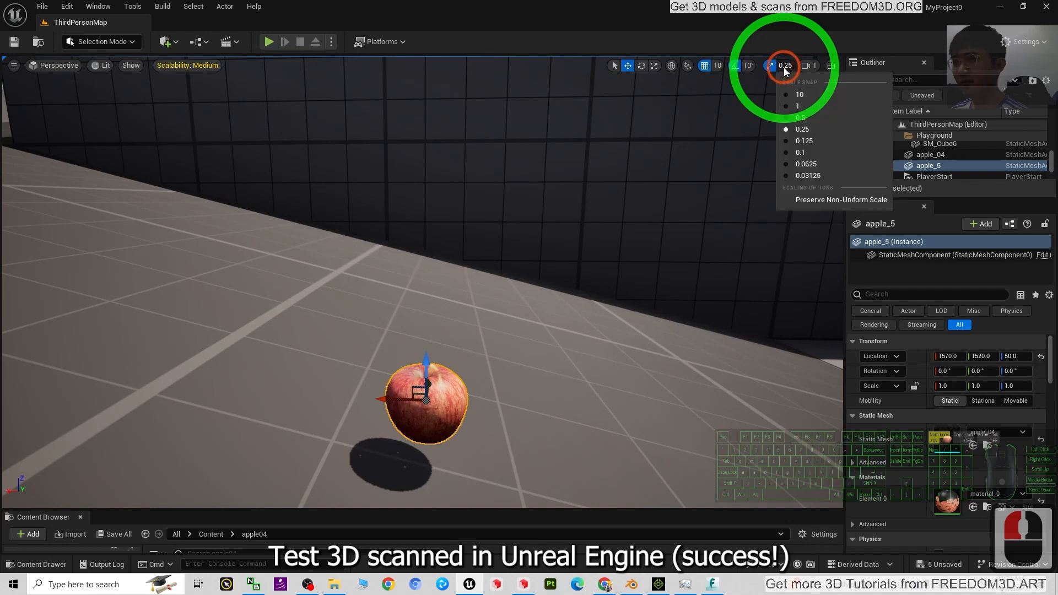
pyautogui.click(784, 153)
pyautogui.click(424, 392)
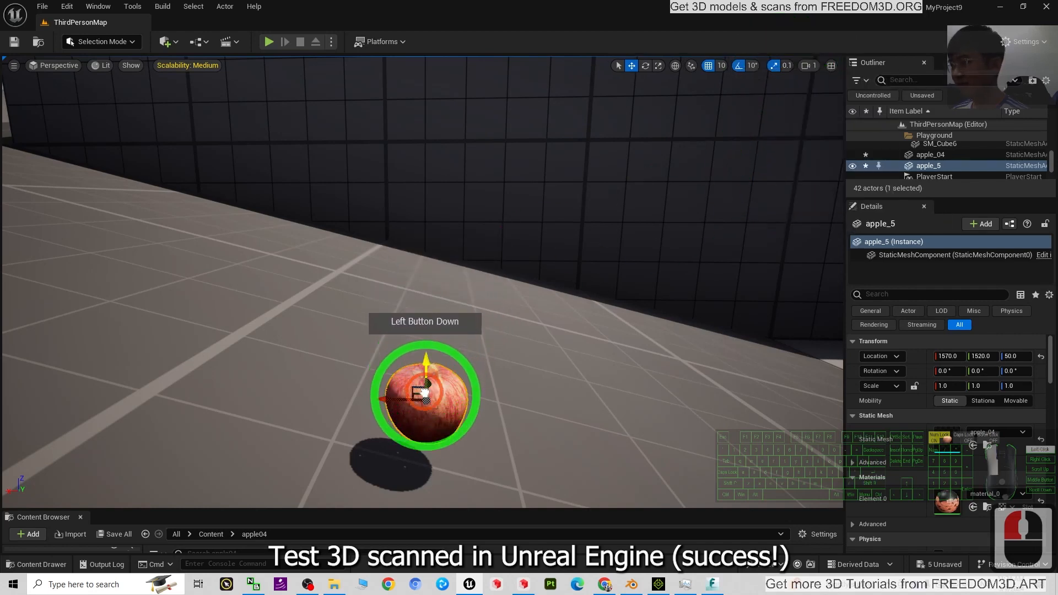
pyautogui.click(785, 67)
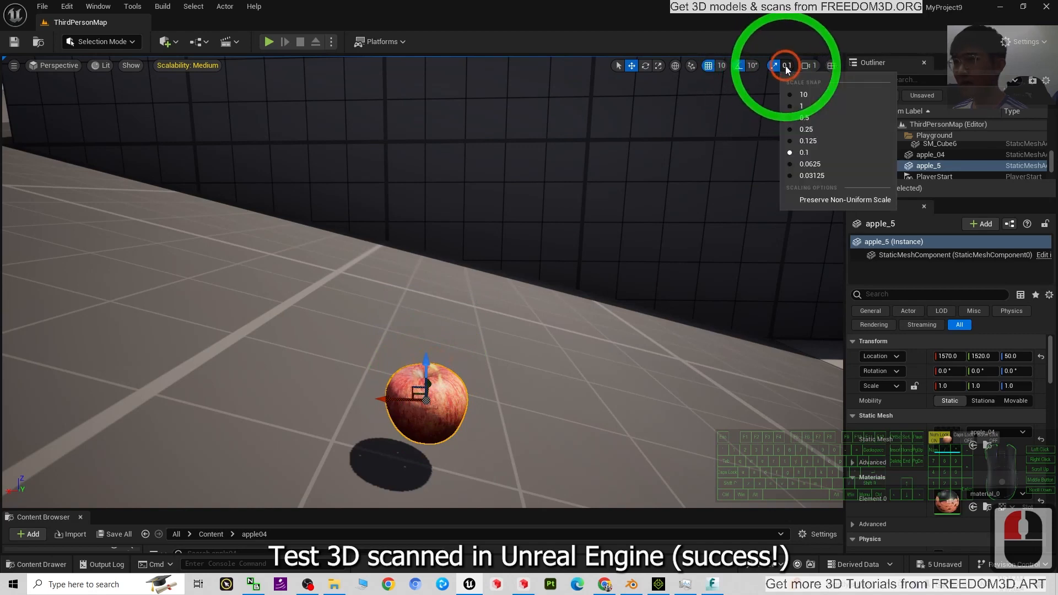
pyautogui.click(788, 104)
# Set the position grid snap to 1 and lower the apple on the ramp towards its surface
pyautogui.click(754, 66)
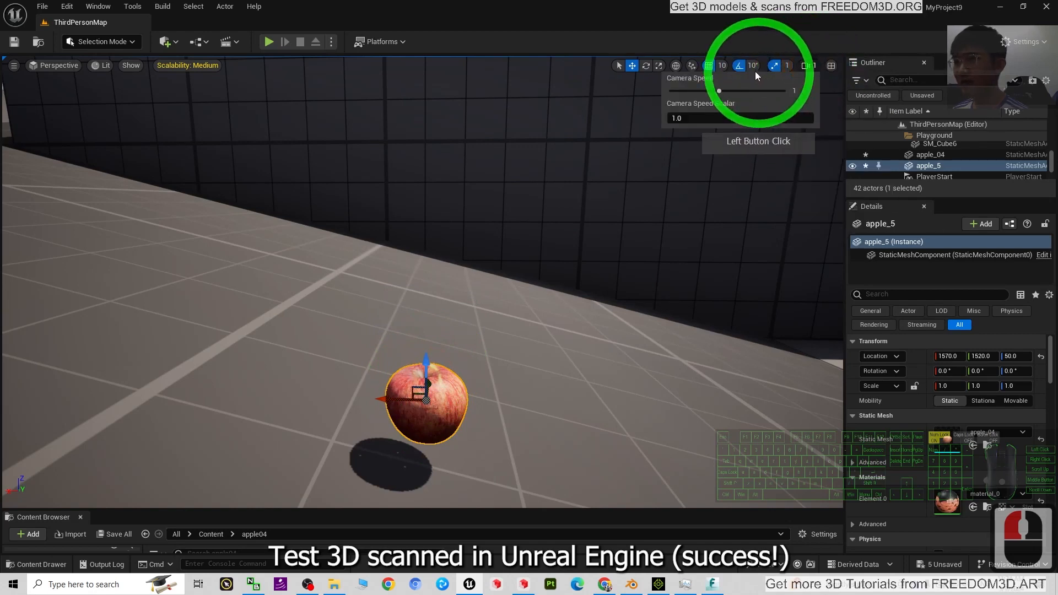
pyautogui.click(713, 67)
pyautogui.click(713, 67)
pyautogui.click(722, 67)
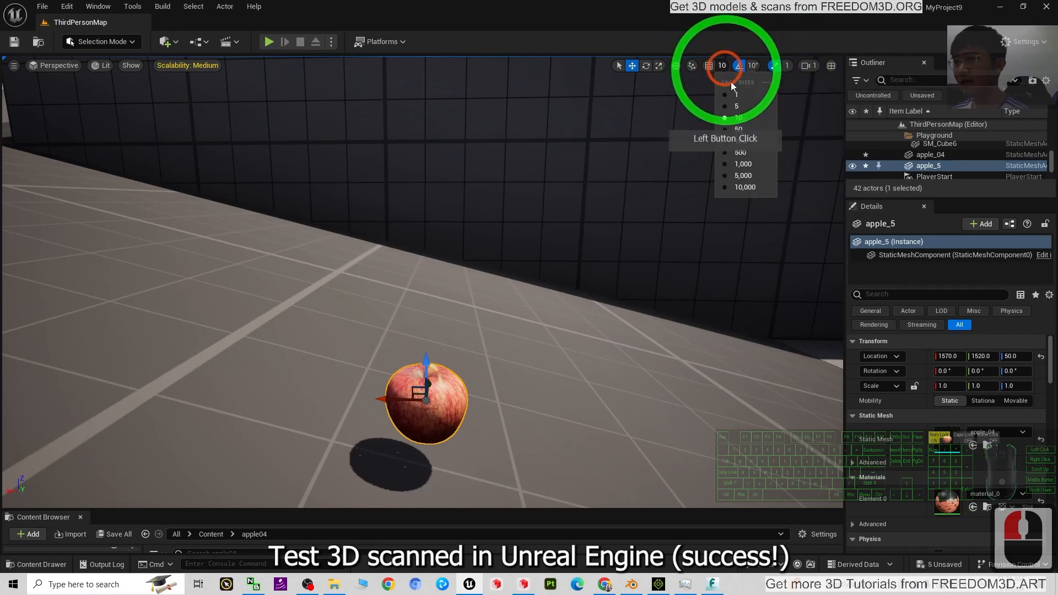
pyautogui.click(728, 95)
pyautogui.moveTo(426, 355); pyautogui.dragTo(433, 401)
# Select the apple on the raised block and set its height to a Z location of about 203.2
pyautogui.scroll(-5, 582, 289)
pyautogui.press('s')
pyautogui.moveTo(707, 149); pyautogui.dragTo(378, 334, button='right')
pyautogui.press('w')
pyautogui.press('d')
pyautogui.press('a')
pyautogui.press('w')
pyautogui.click(277, 344)
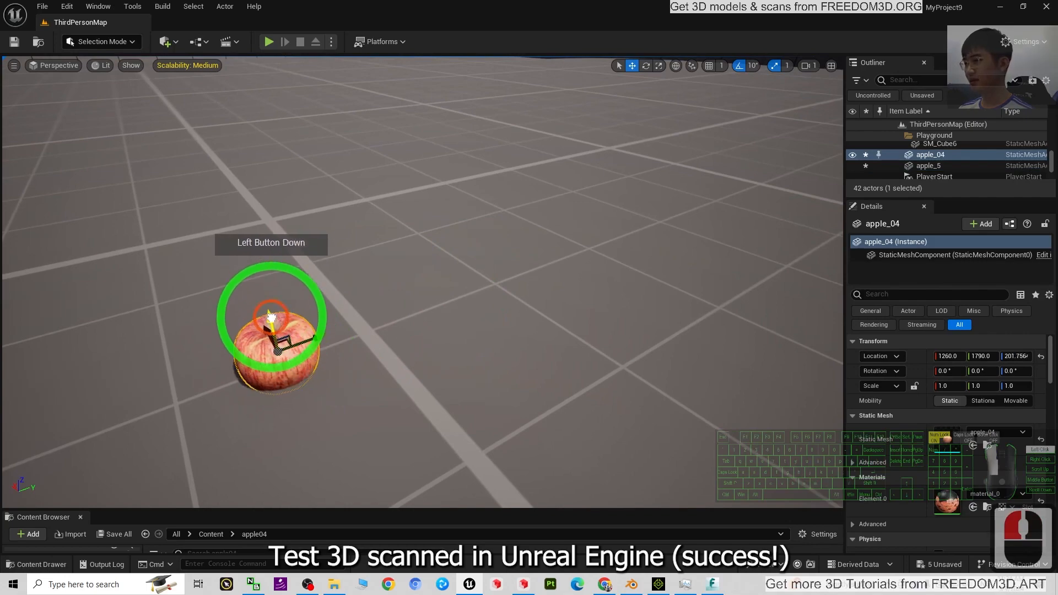
# Start a play session and run the character past the apple on the ramp and up the ramp
pyautogui.click(269, 41)
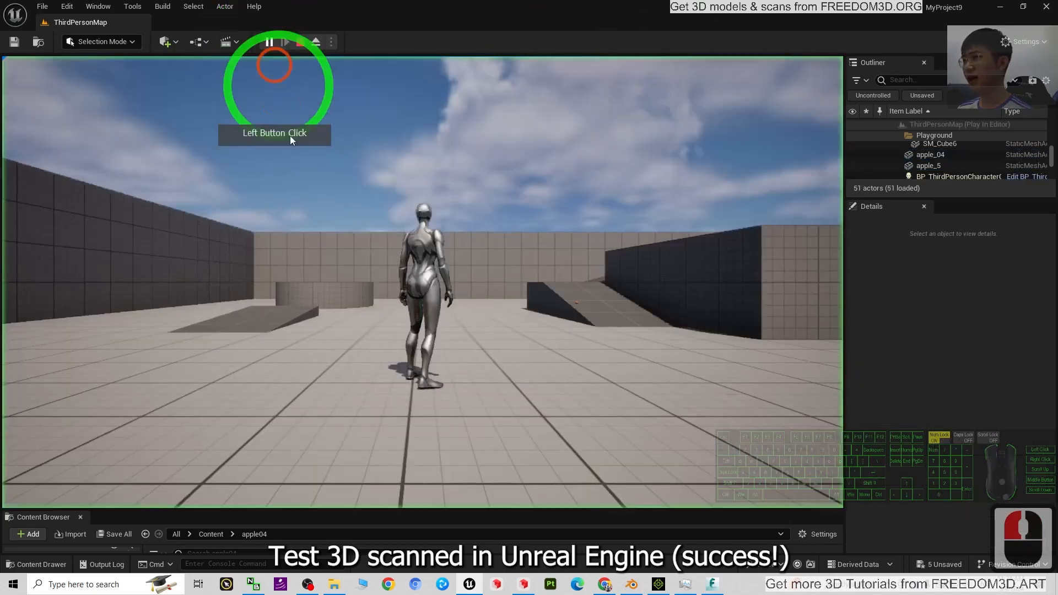
pyautogui.click(449, 319)
pyautogui.press('w')
pyautogui.press('a')
pyautogui.press('a')
pyautogui.press('a')
pyautogui.press('a')
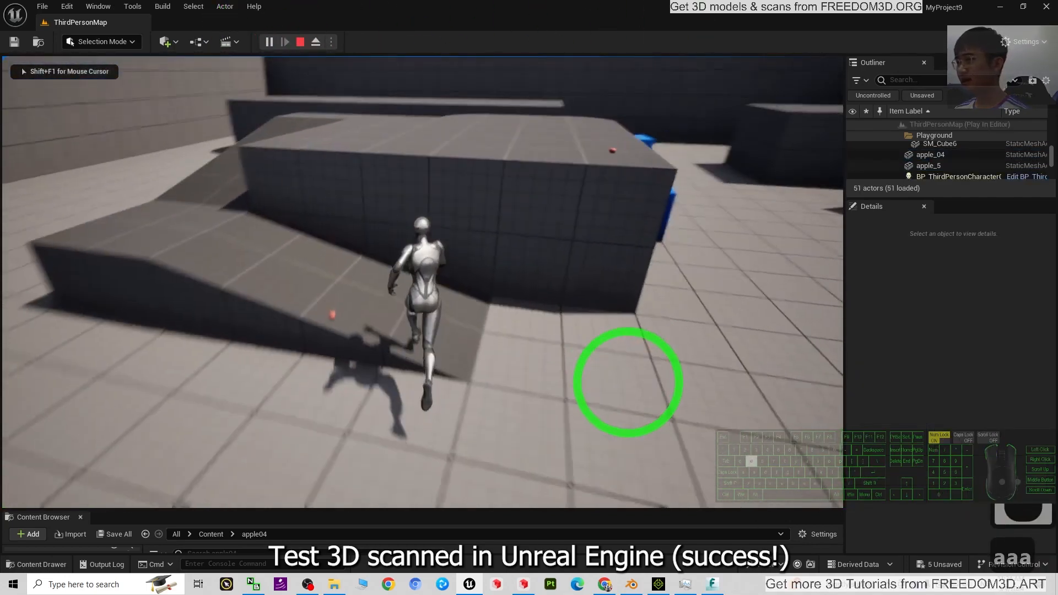
pyautogui.press('w')
pyautogui.press('w')
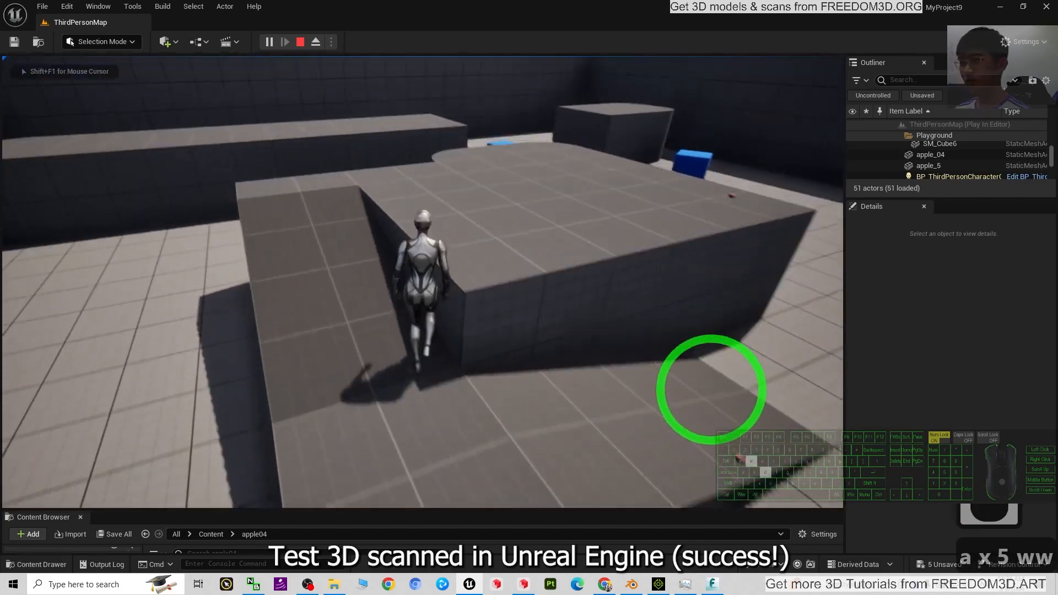
# Run the character across the top of the raised block to the apple near its edge
pyautogui.press('d')
pyautogui.press('d')
pyautogui.press('d')
pyautogui.press('d')
pyautogui.press('d')
pyautogui.press('s')
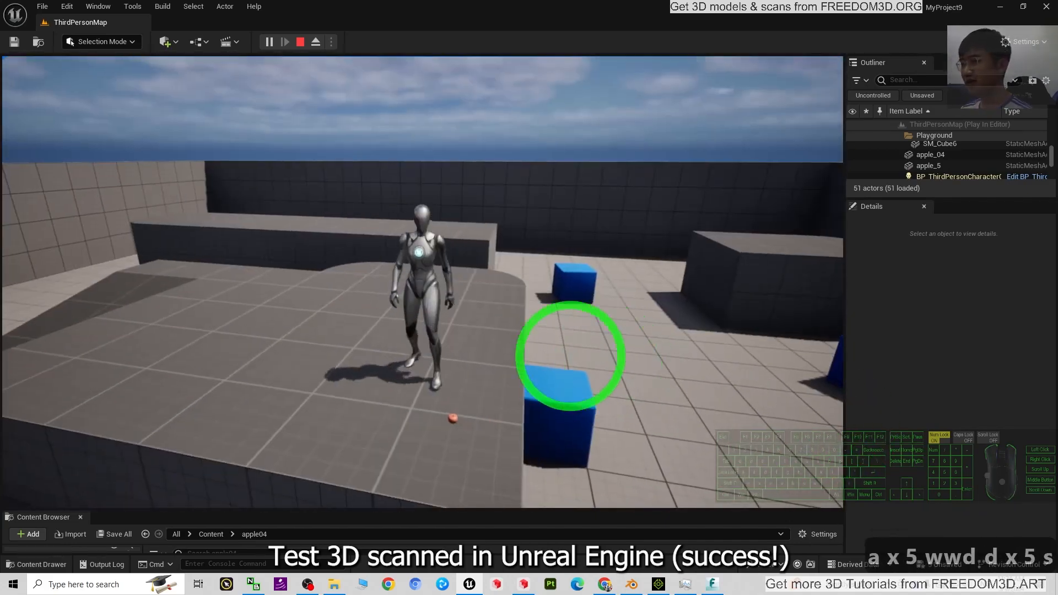
# Run the character off the raised block and around its base to view both apples, and stop the play session
pyautogui.press('a')
pyautogui.press('s')
pyautogui.press('s')
pyautogui.press('s')
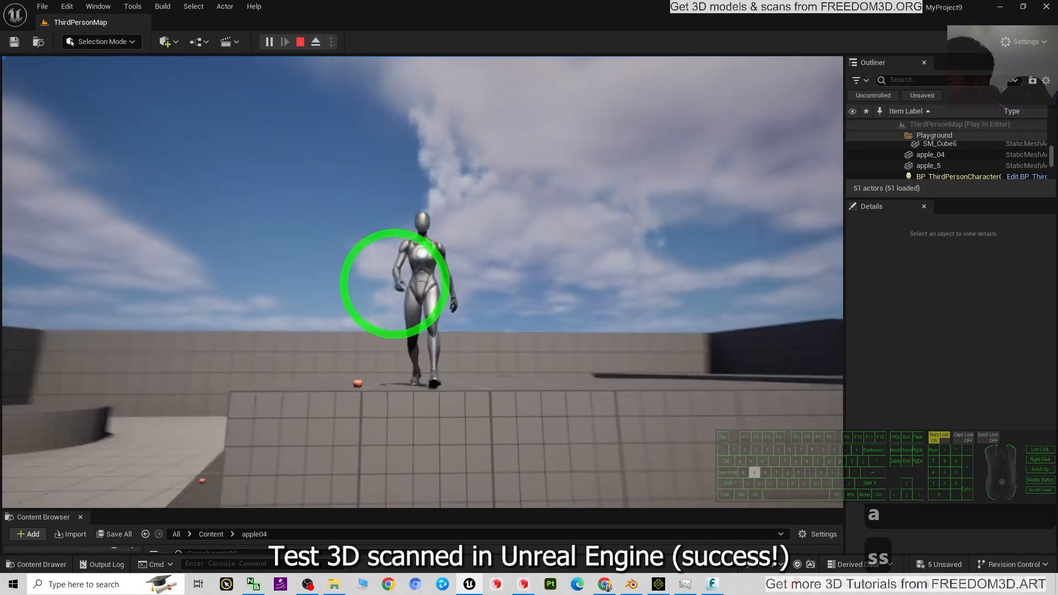
pyautogui.press('a')
pyautogui.press('w')
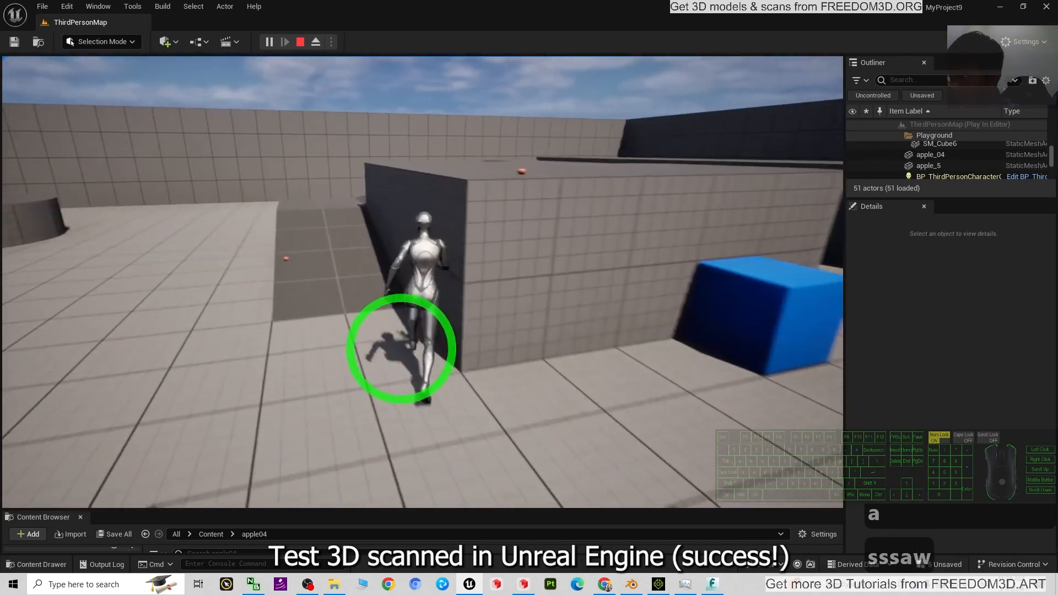
pyautogui.press('Escape')
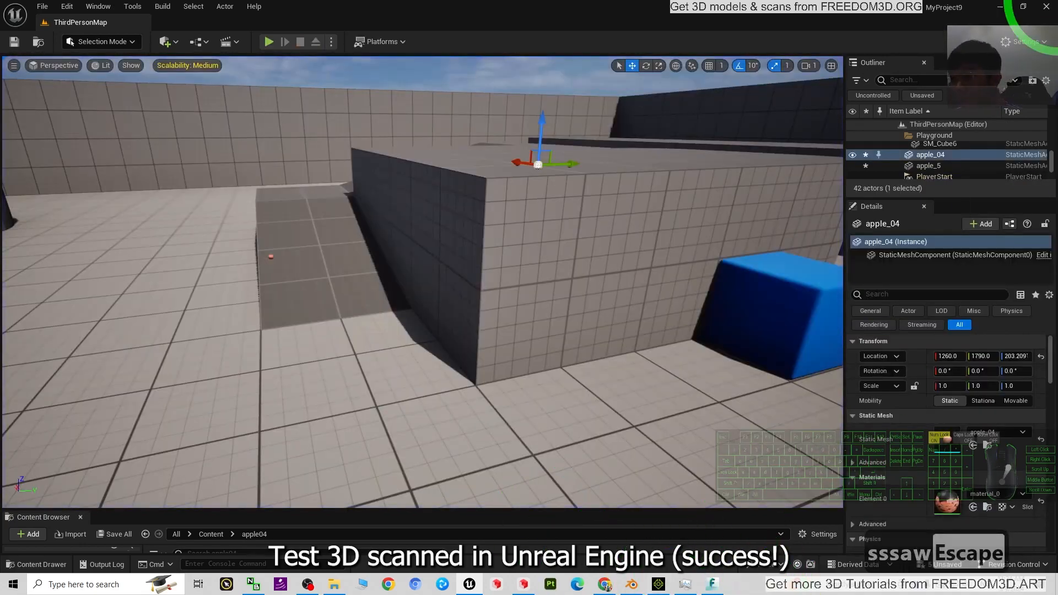
# Minimise the Unreal Editor, view the apple in Autodesk FBX Review, and minimise that window too
pyautogui.click(1008, 5)
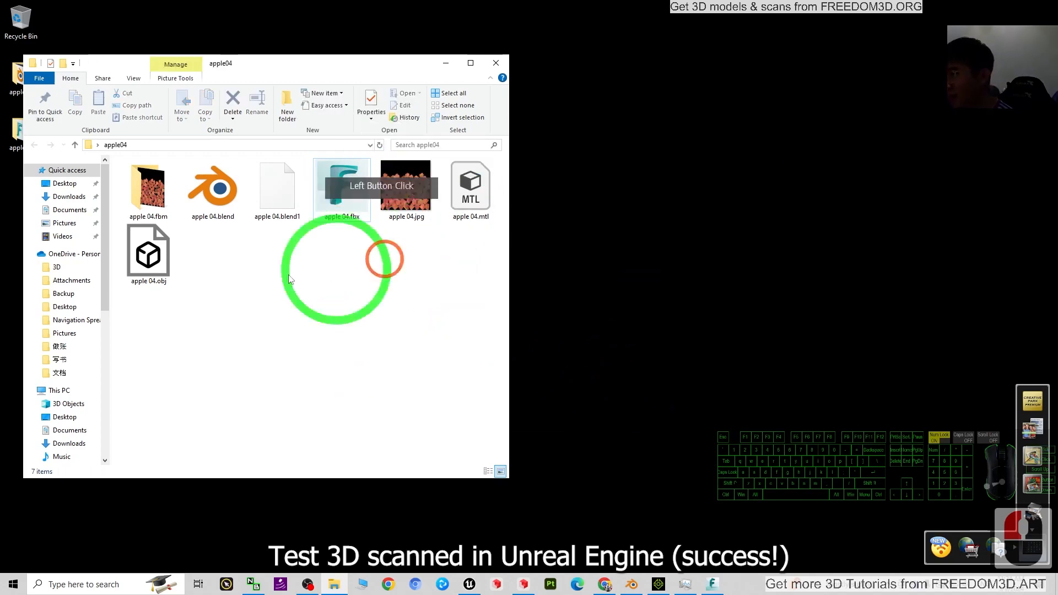
pyautogui.click(711, 585)
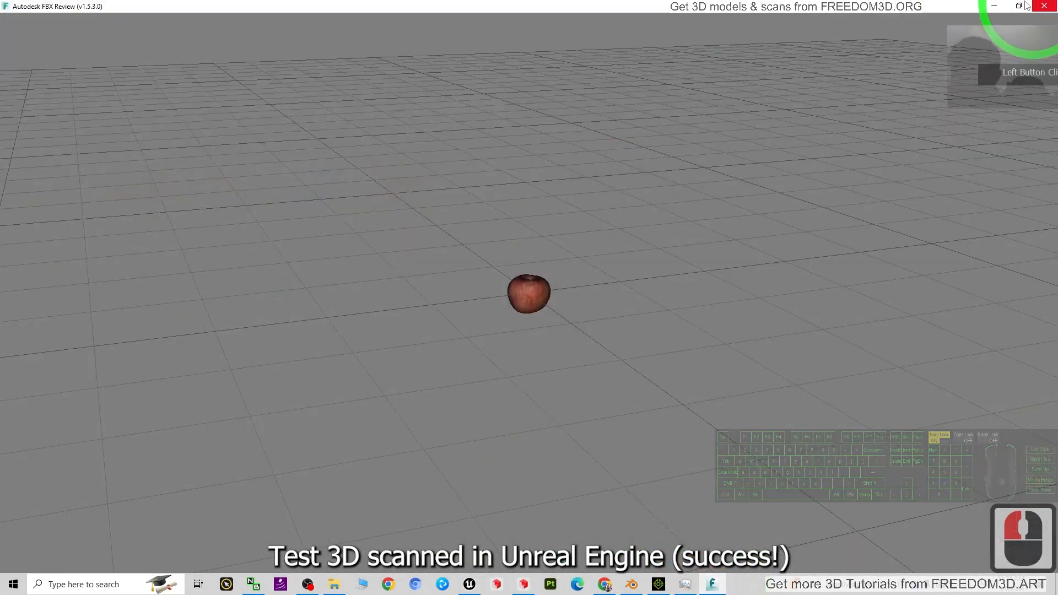
pyautogui.click(994, 5)
# Switch to Chrome and show the Revopoint POP 2 3D scanner product page
pyautogui.click(604, 584)
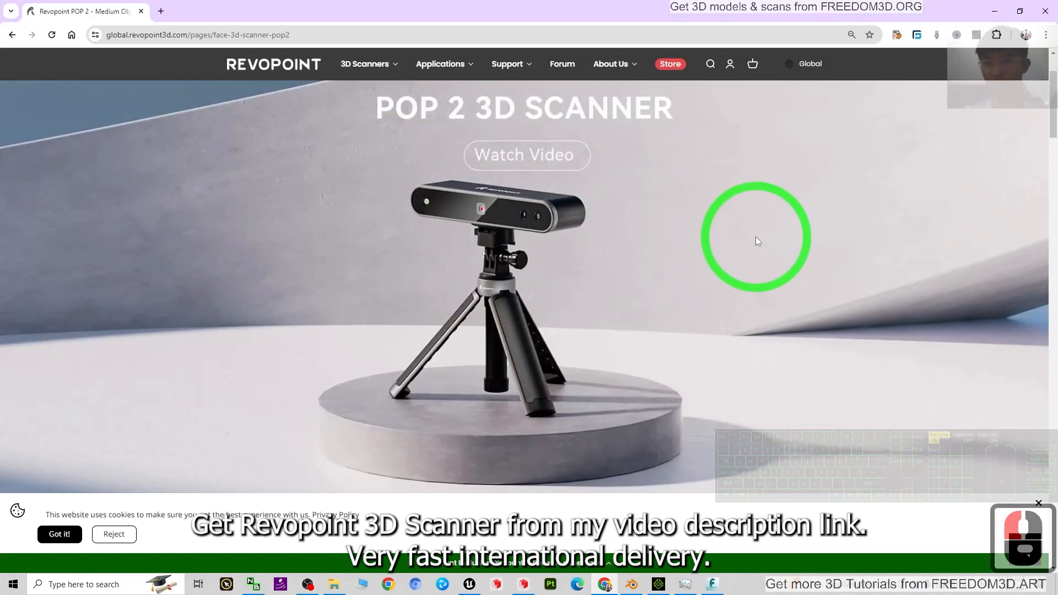
pyautogui.click(994, 10)
pyautogui.click(604, 584)
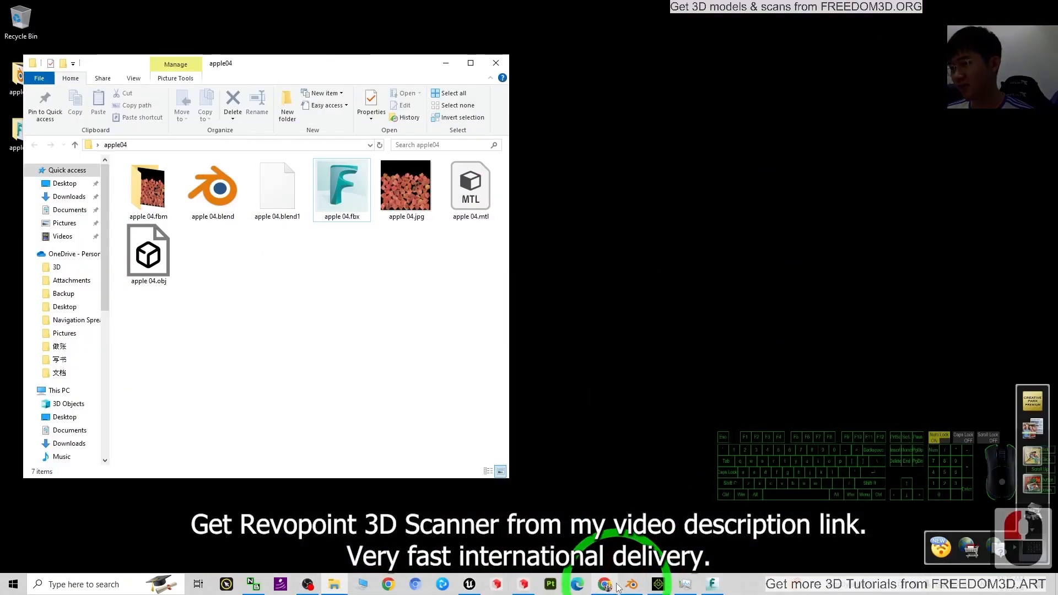
pyautogui.click(568, 284)
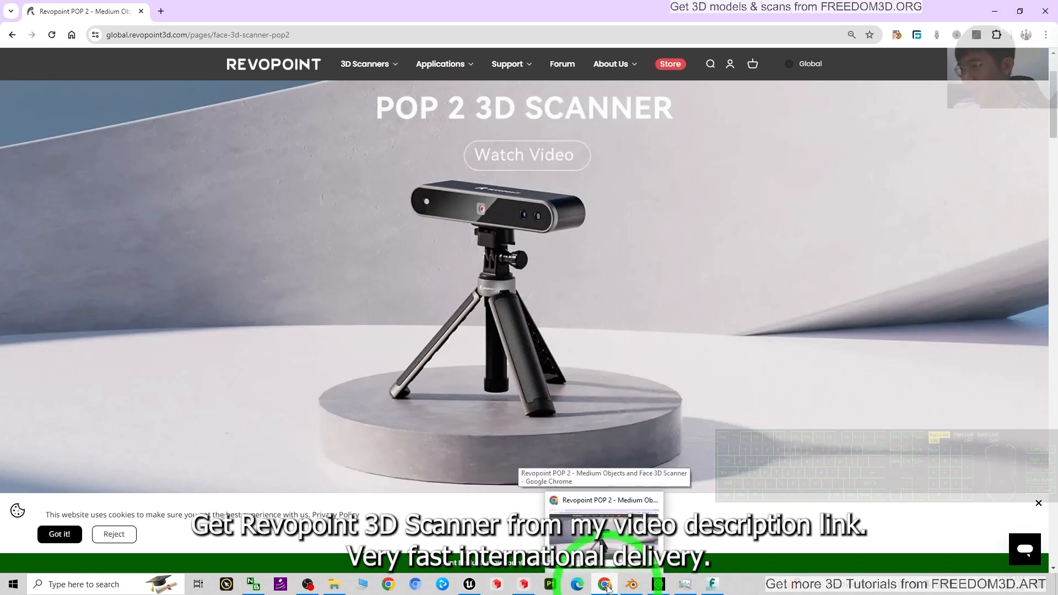
pyautogui.click(396, 589)
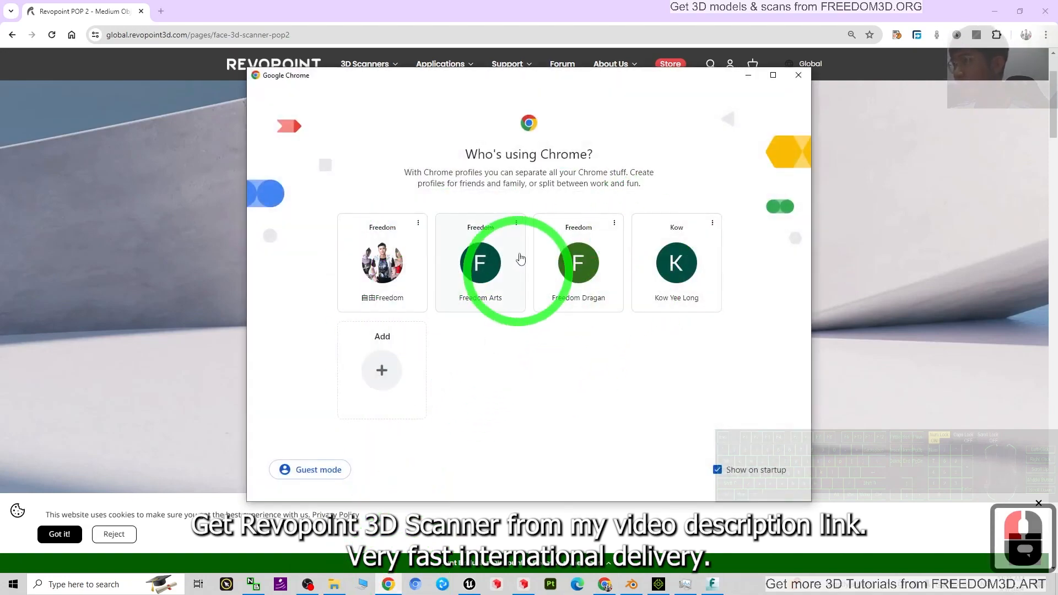
pyautogui.click(746, 76)
pyautogui.click(994, 12)
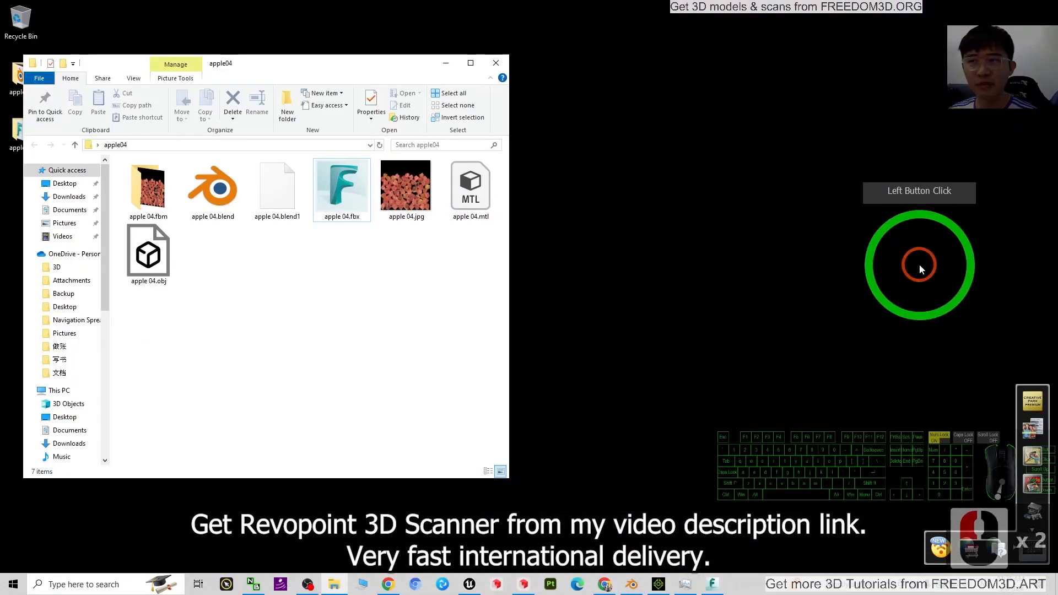
# Switch to Microsoft Edge and open the website freedom3d.org
pyautogui.click(577, 584)
pyautogui.click(472, 25)
pyautogui.write('freedomd')
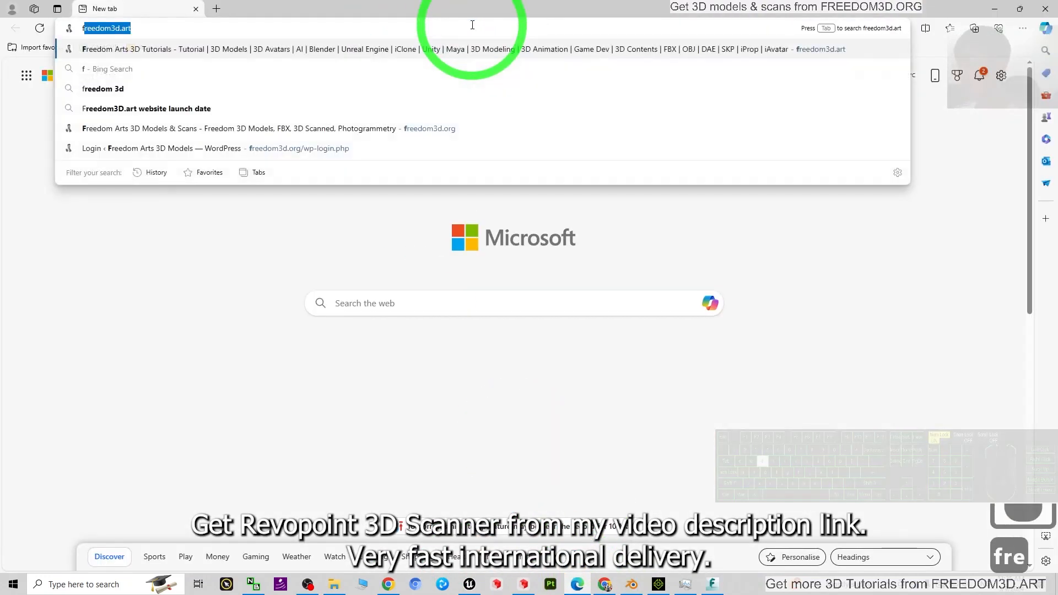
pyautogui.press('BackSpace')
pyautogui.write('3fd')
pyautogui.press('BackSpace')
pyautogui.press('BackSpace')
pyautogui.write('d.org')
pyautogui.press('Return')
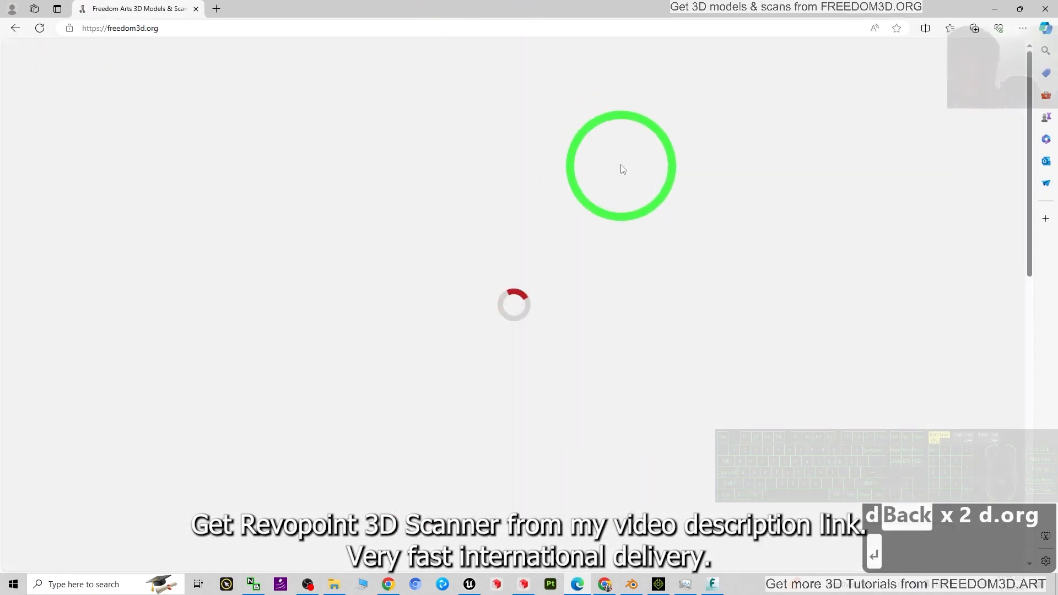
# Browse the scanned 3D model listings on the home page and on page 2
pyautogui.scroll(-8, 654, 235)
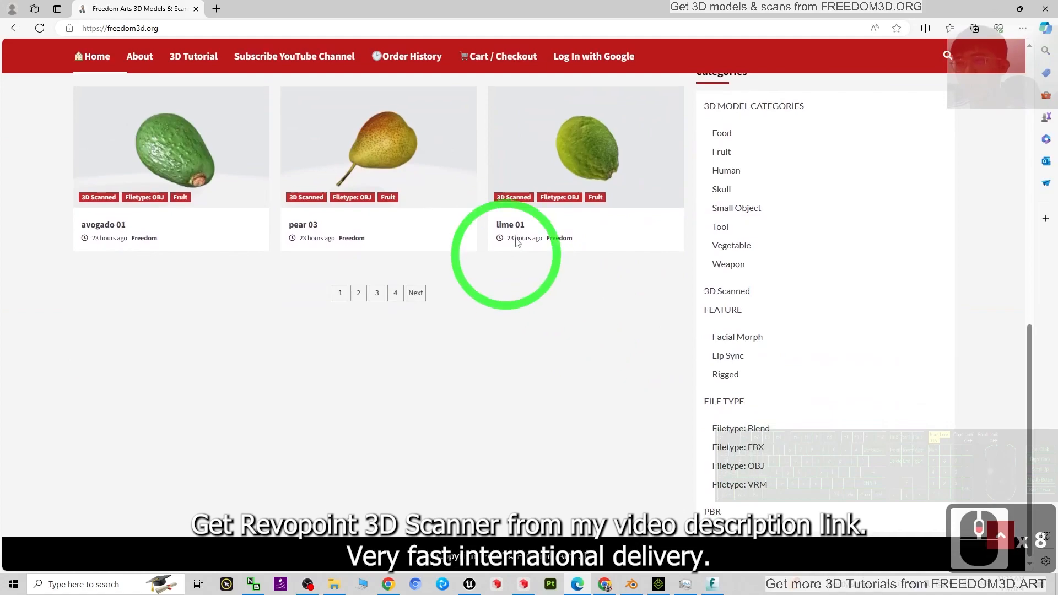
pyautogui.scroll(8, 517, 243)
pyautogui.scroll(-4, 591, 231)
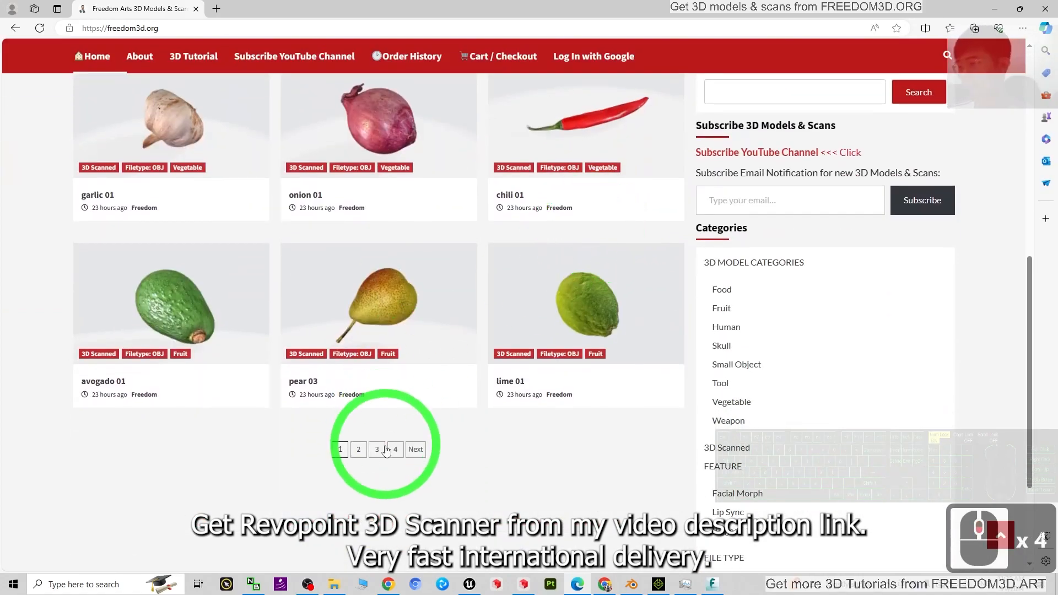
pyautogui.click(359, 450)
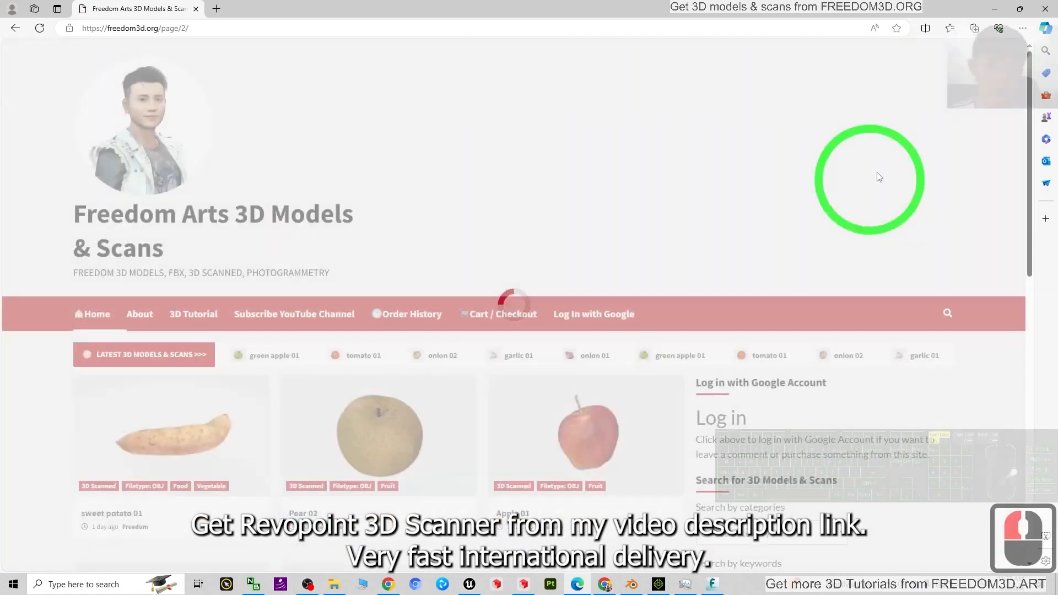
pyautogui.scroll(-5, 707, 160)
# Switch back to the Revopoint page in Chrome, open its support chat, and minimise the open windows to the desktop
pyautogui.click(567, 584)
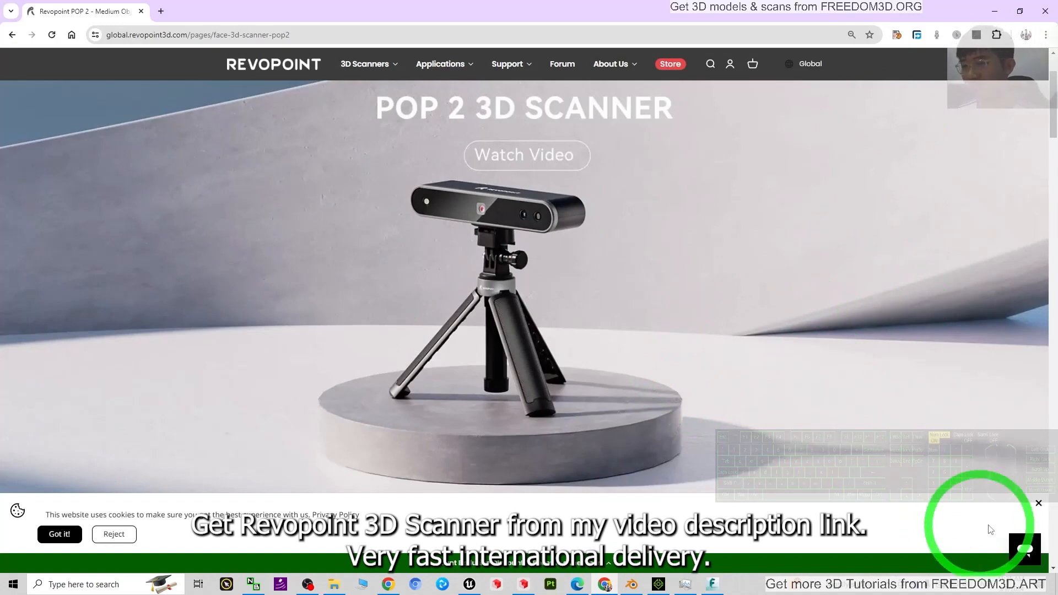
pyautogui.click(1024, 551)
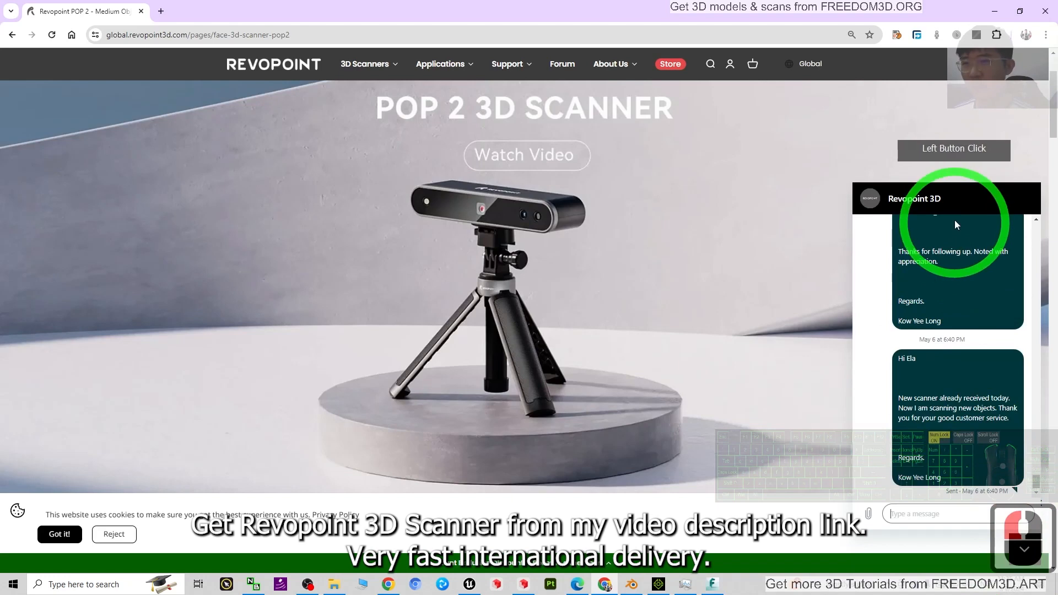
pyautogui.click(994, 11)
pyautogui.click(448, 52)
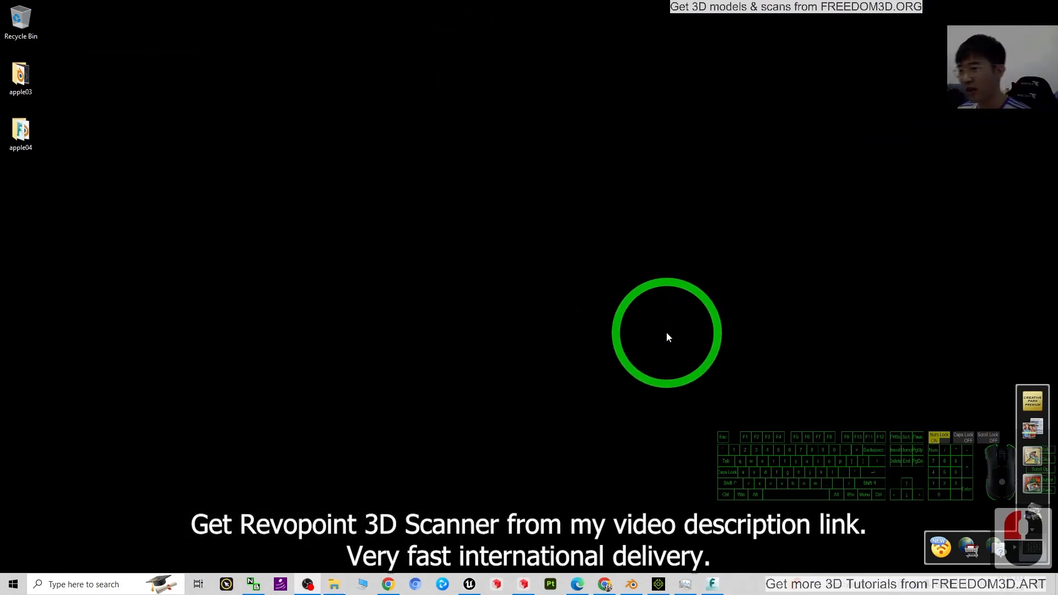
# View the apple in iClone, switch to Blender, and examine the scanned apple's surface and stem close up from several angles
pyautogui.click(659, 584)
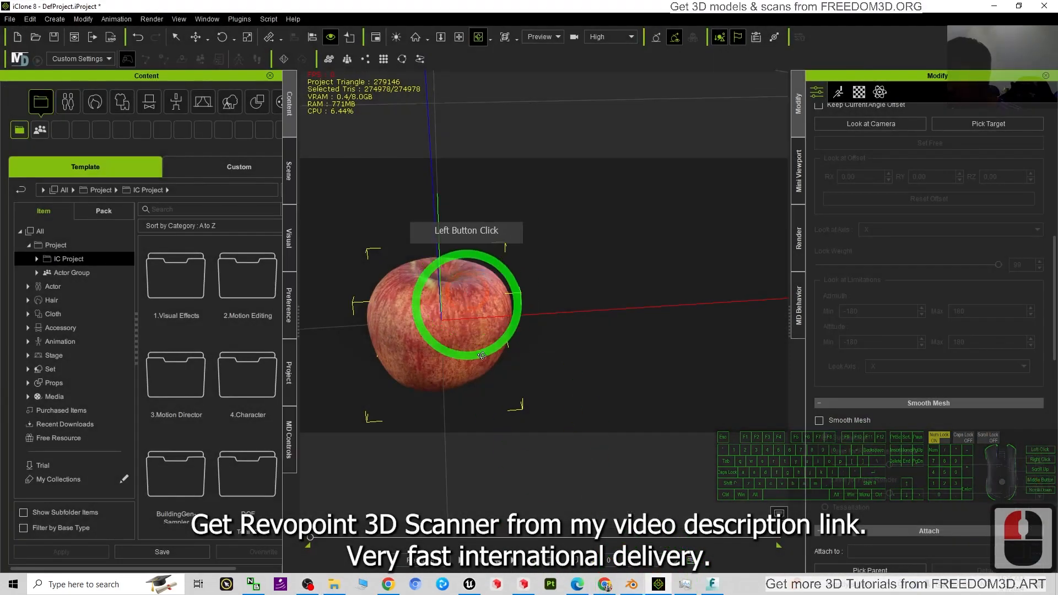
pyautogui.click(631, 584)
pyautogui.click(441, 249)
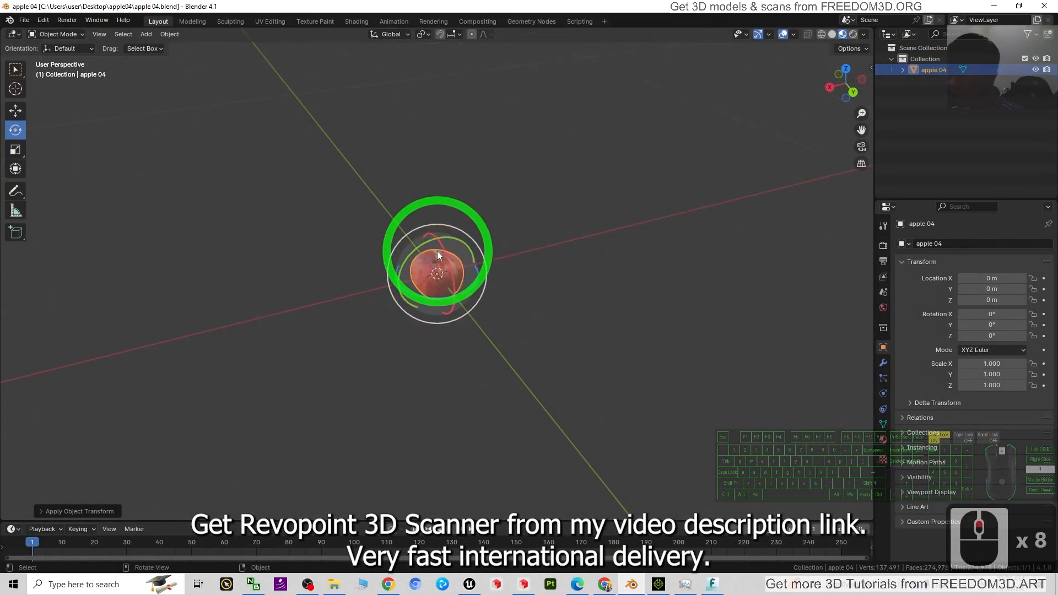
pyautogui.scroll(9, 438, 255)
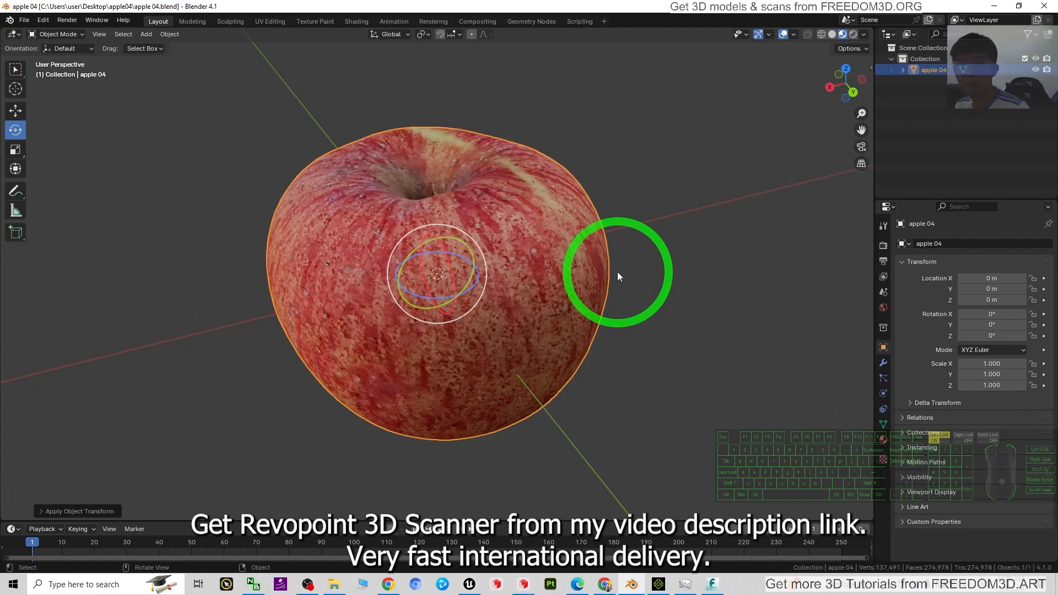
pyautogui.moveTo(616, 272); pyautogui.dragTo(650, 361, button='middle')
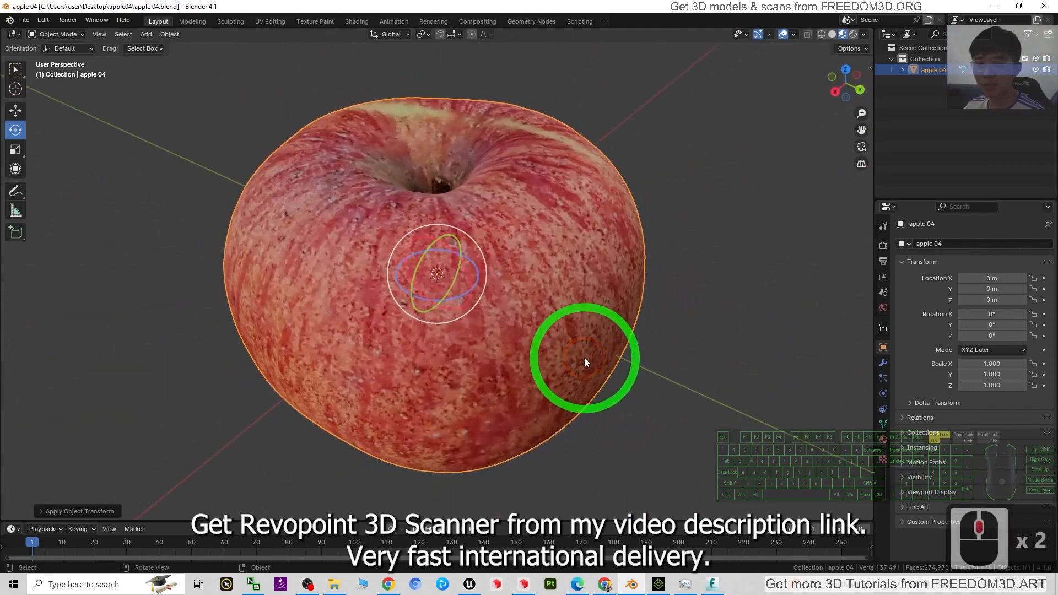
pyautogui.moveTo(383, 408); pyautogui.dragTo(711, 579, button='middle')
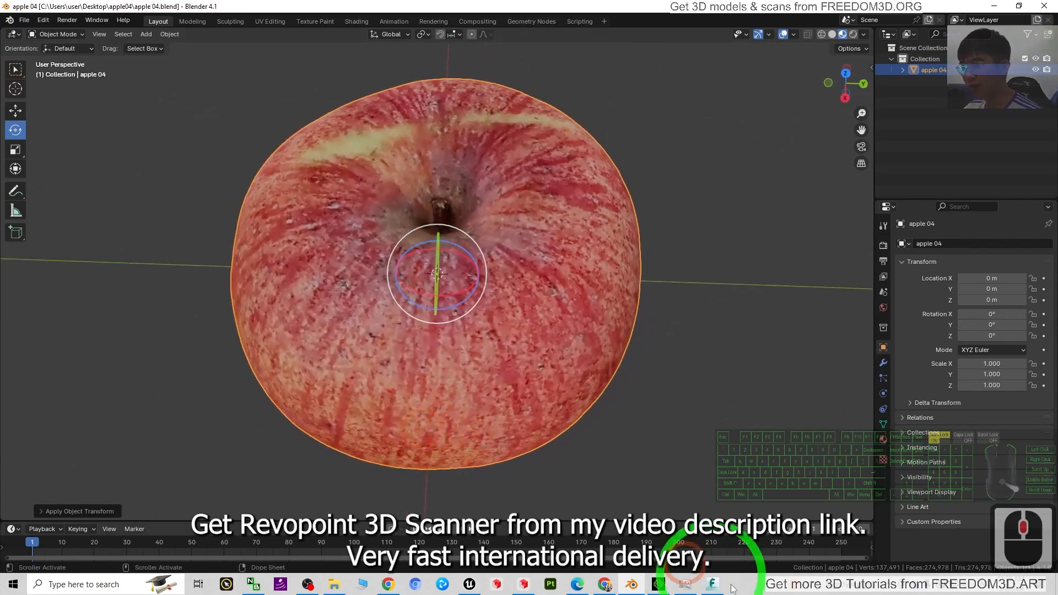